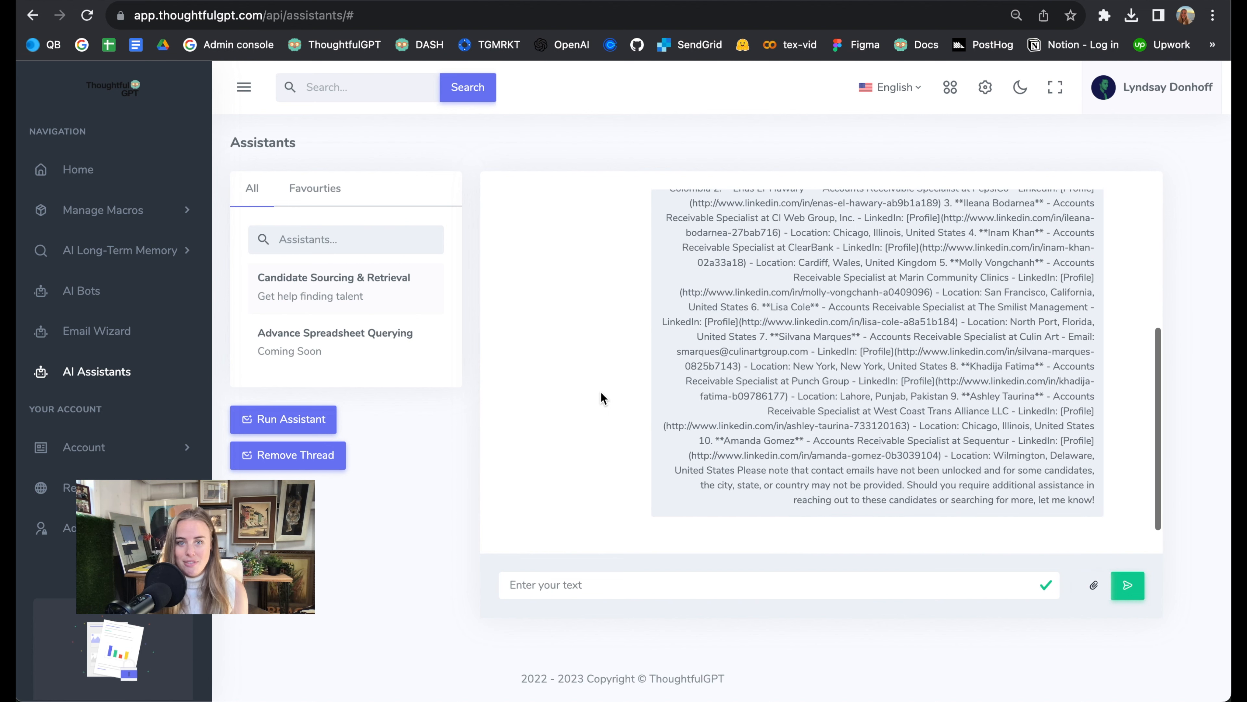
- Ask the assistant "Can you provide this to me in CSV Format?" and run the assistant on the request
{"action": "left_click", "coordinate": [608, 584]}
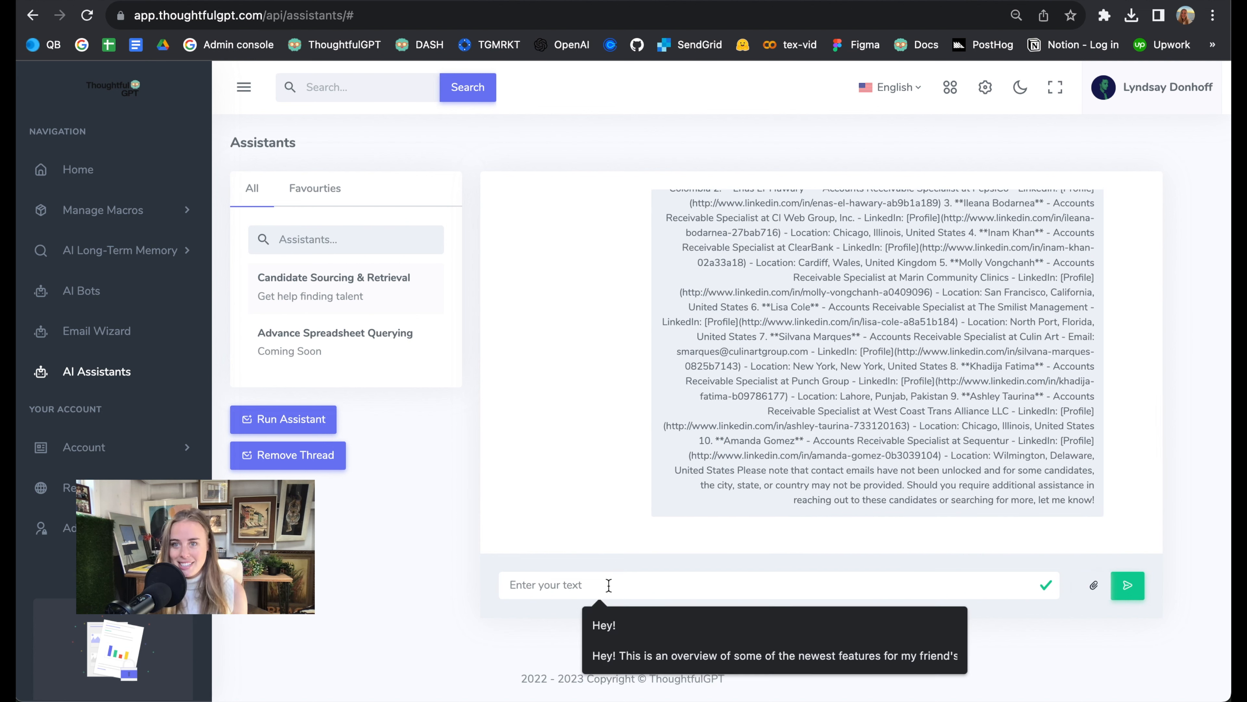
{"action": "type", "text": "Can o"}
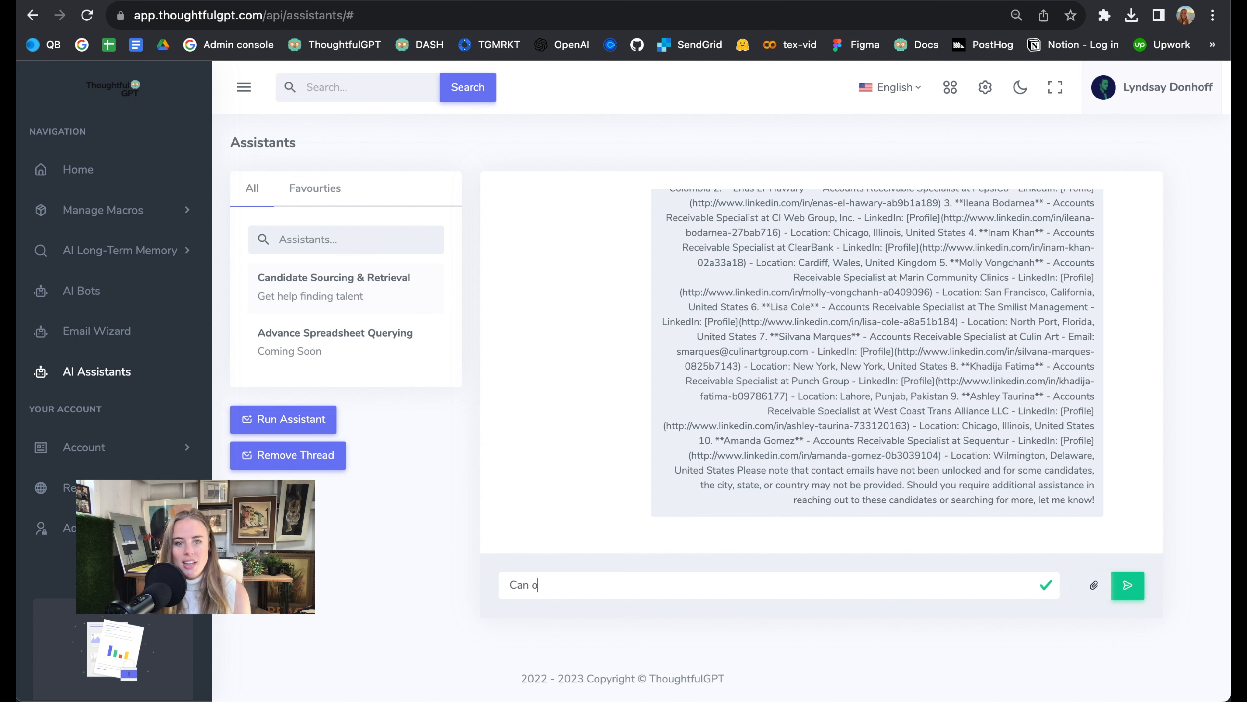
{"action": "key", "text": "BackSpace"}
{"action": "key", "text": "BackSpace"}
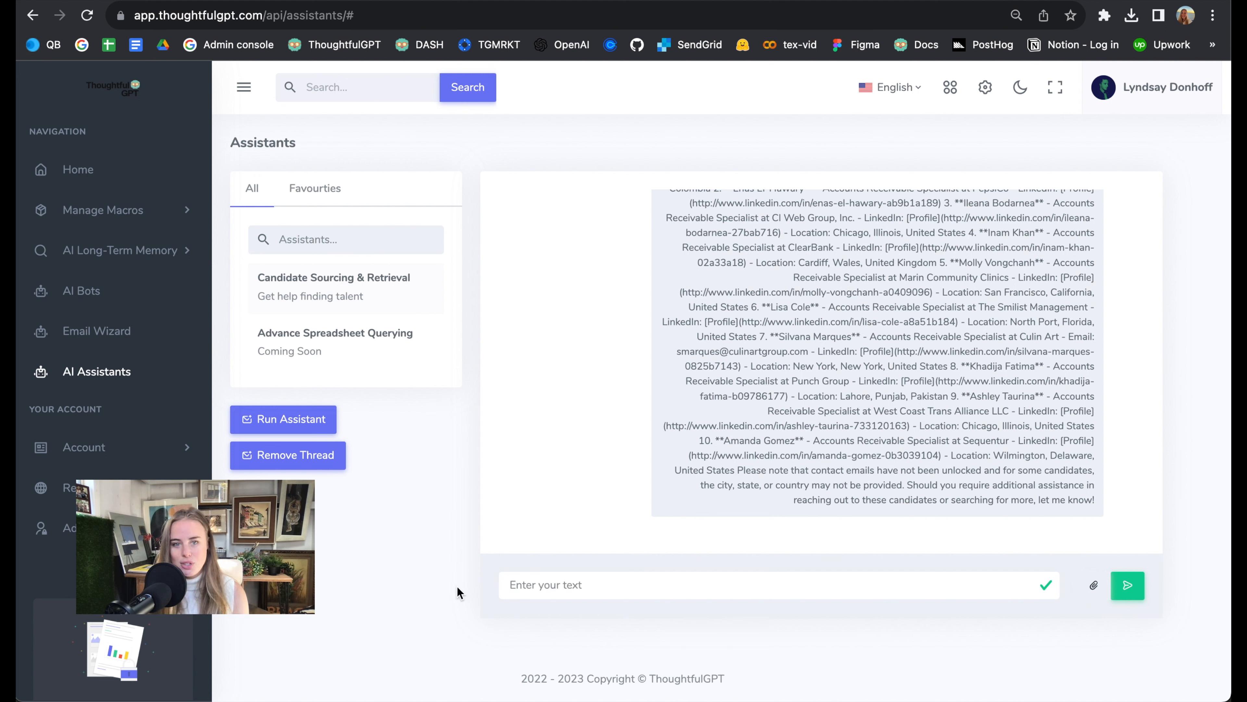
{"action": "type", "text": "Can you"}
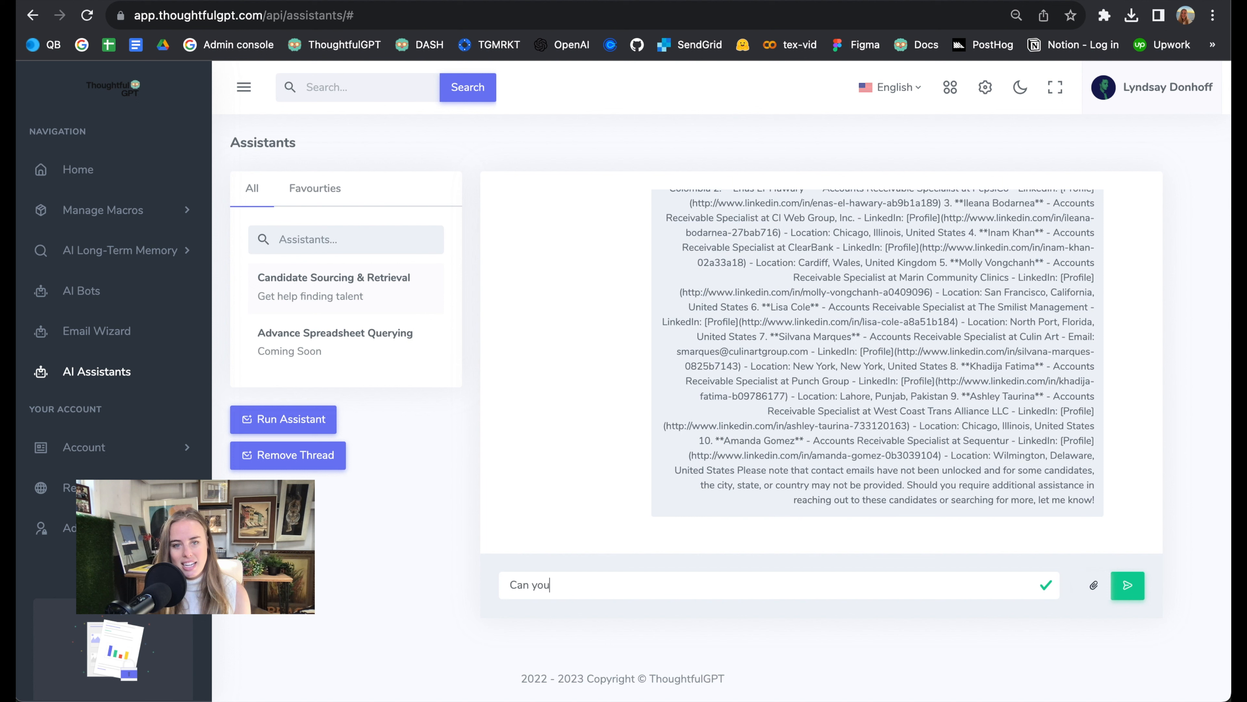
{"action": "type", "text": " provide this to me in CSV Format?"}
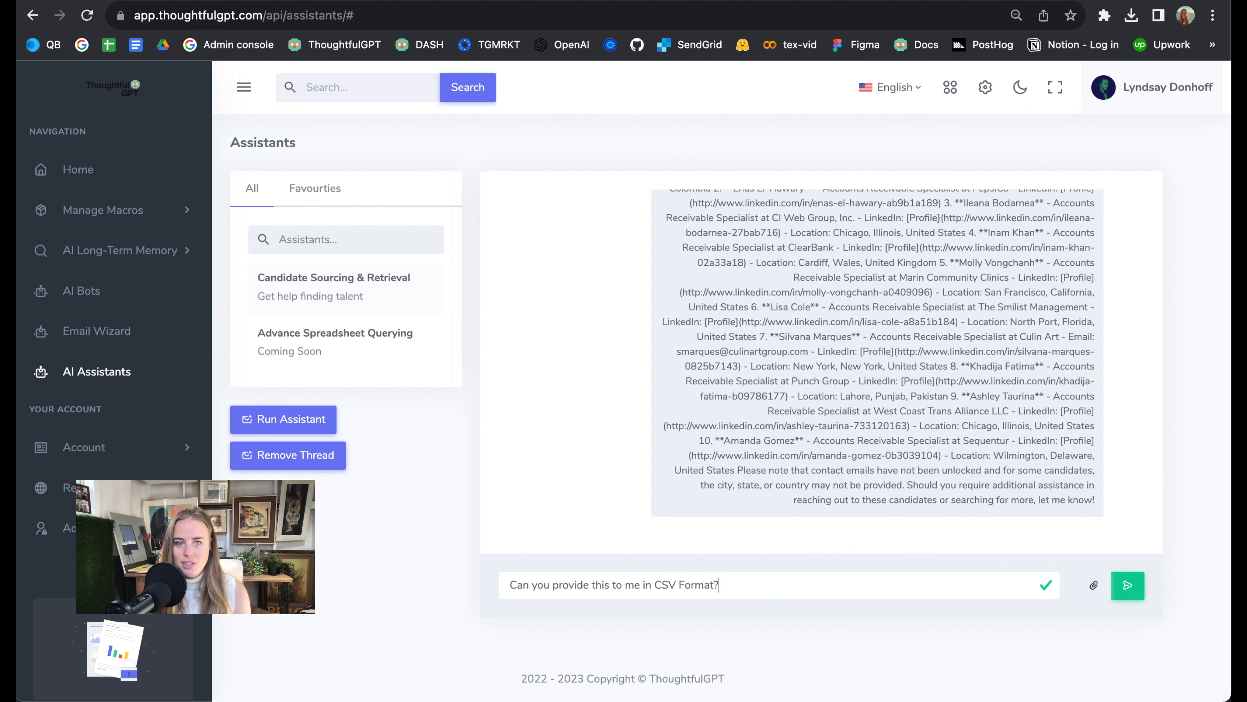
{"action": "key", "text": "Return"}
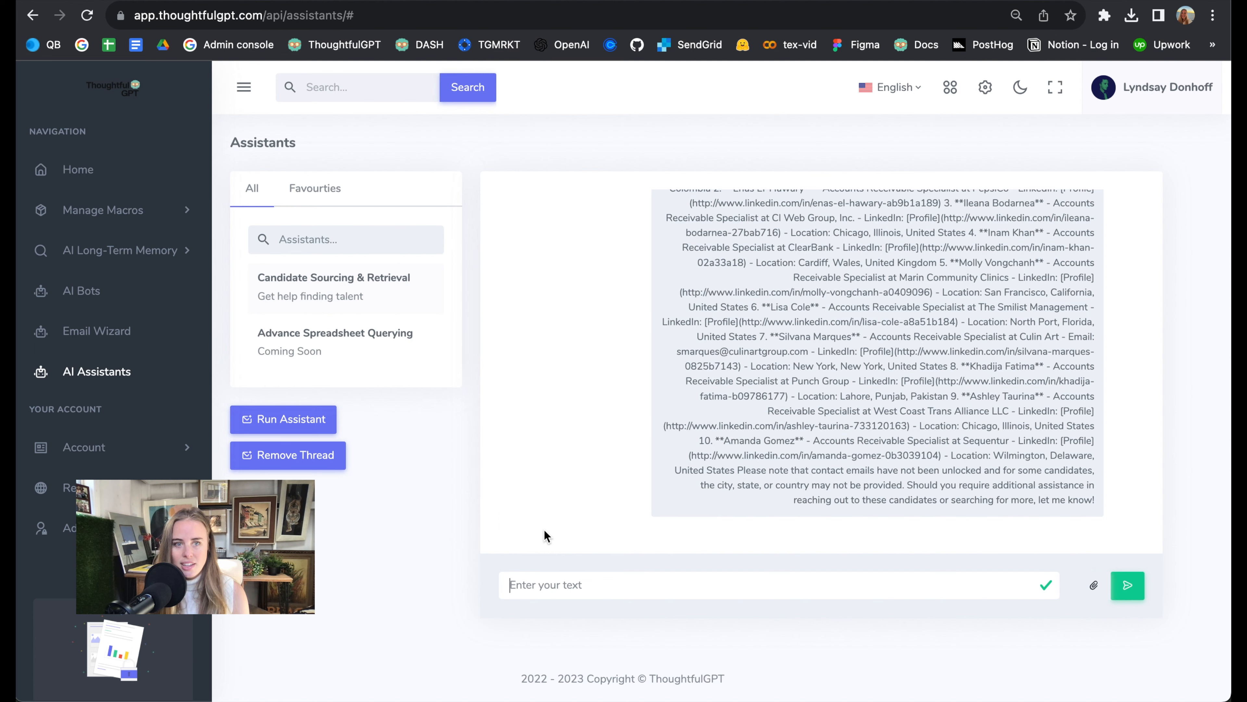
{"action": "left_click", "coordinate": [290, 426]}
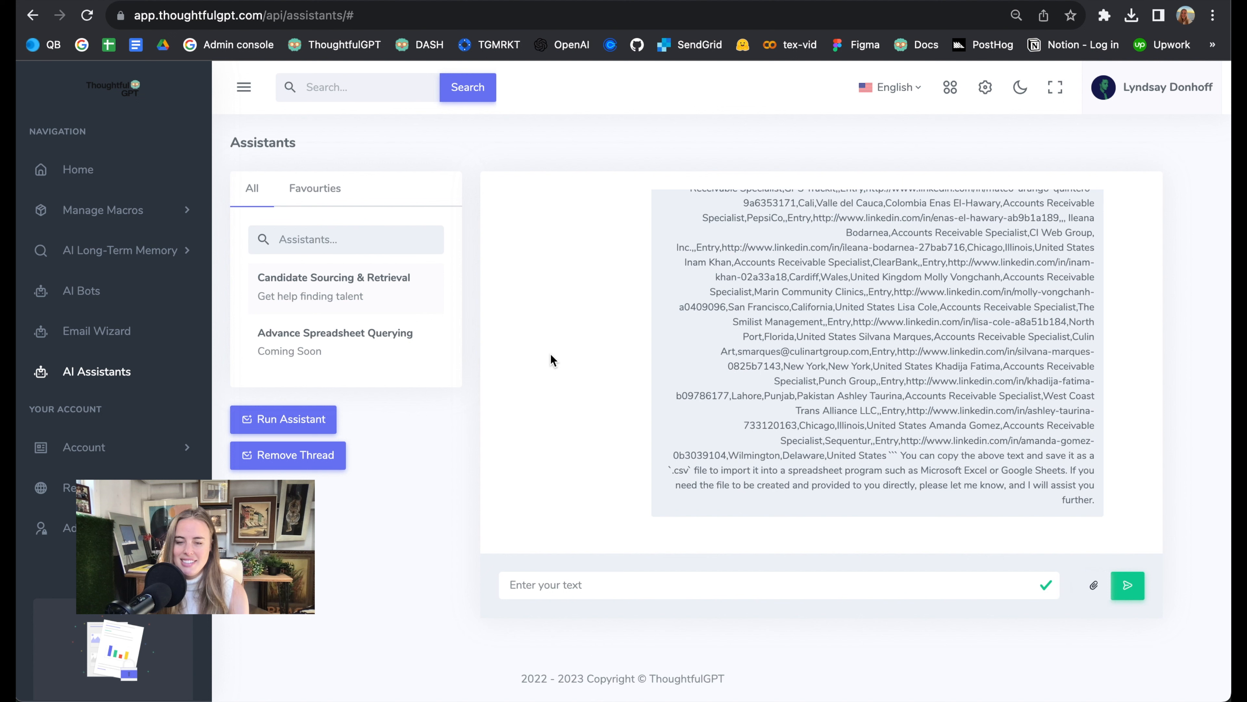
- Review the assistant's CSV reply and send the message "incredible! Thanks!" in the chat
{"action": "scroll", "coordinate": [551, 360], "scroll_direction": "up", "scroll_amount": 2}
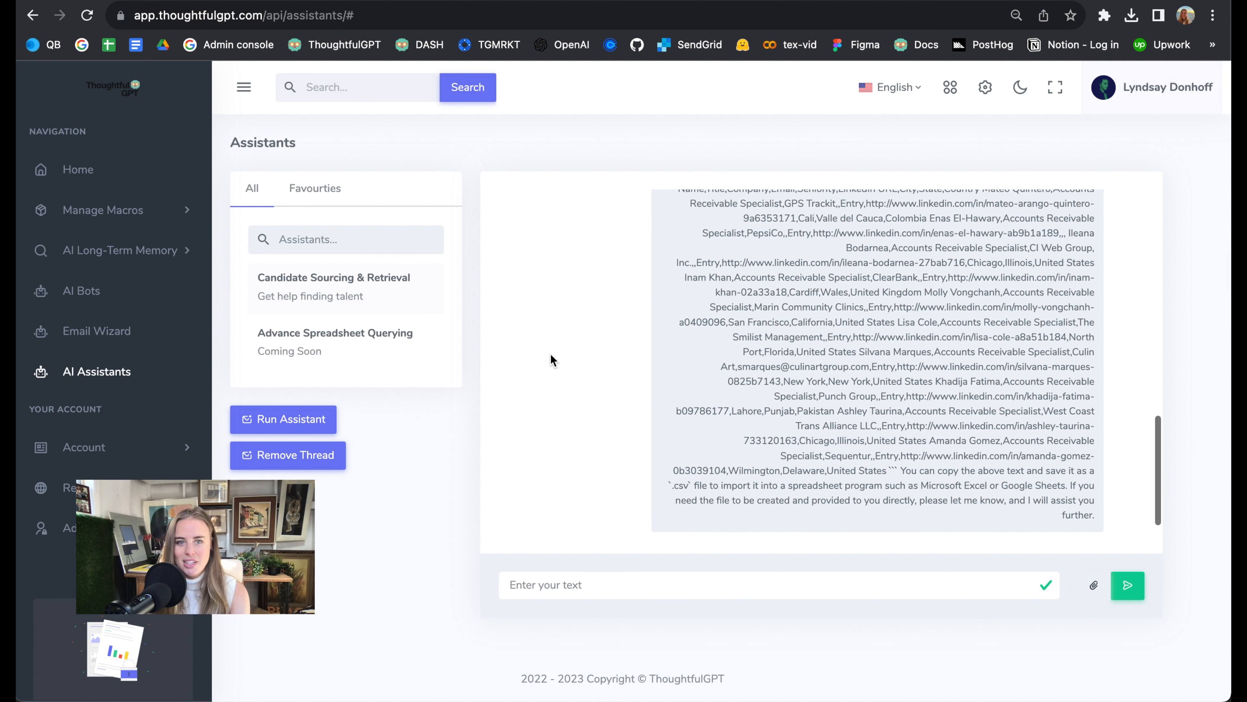
{"action": "scroll", "coordinate": [551, 360], "scroll_direction": "up", "scroll_amount": 2}
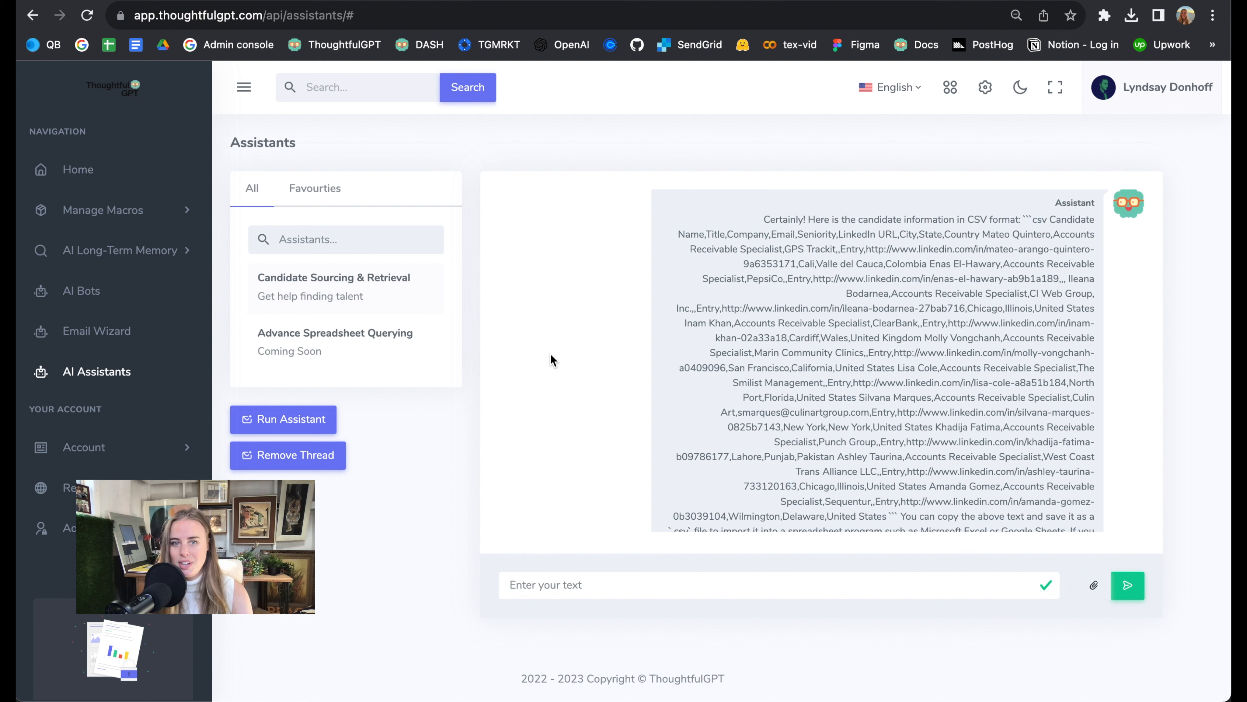
{"action": "scroll", "coordinate": [551, 360], "scroll_direction": "down", "scroll_amount": 3}
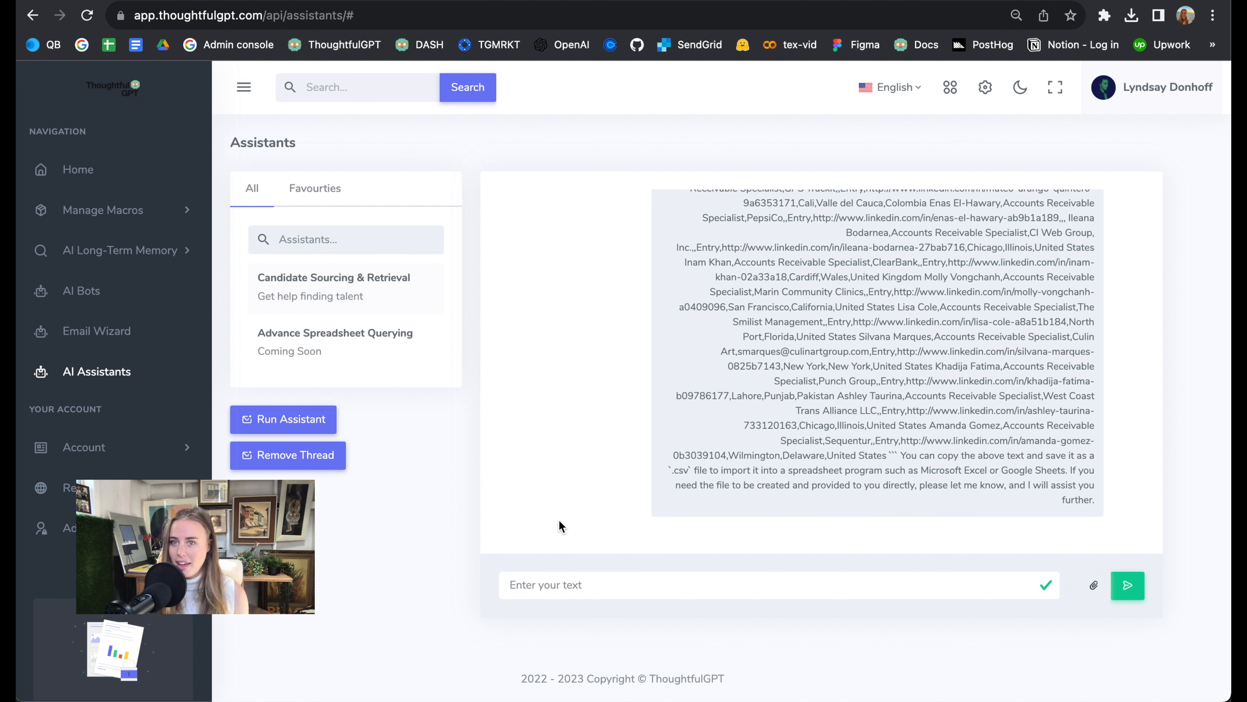
{"action": "left_click", "coordinate": [563, 584]}
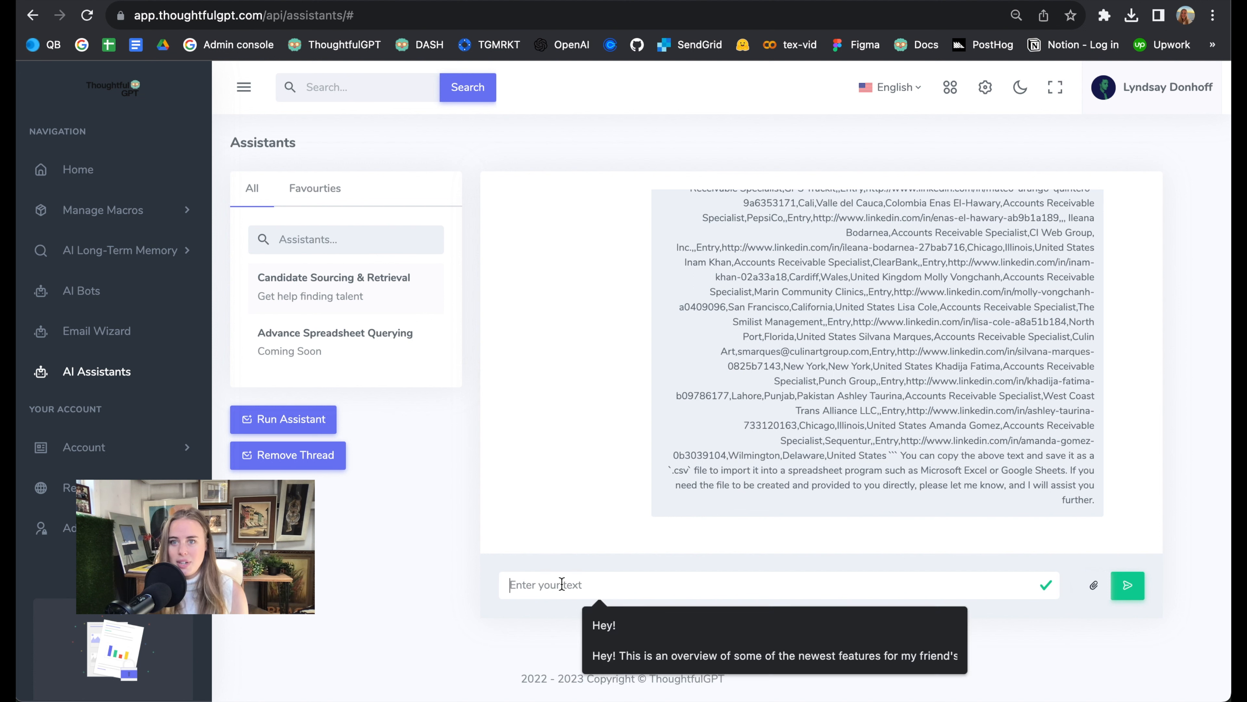
{"action": "type", "text": "incredible"}
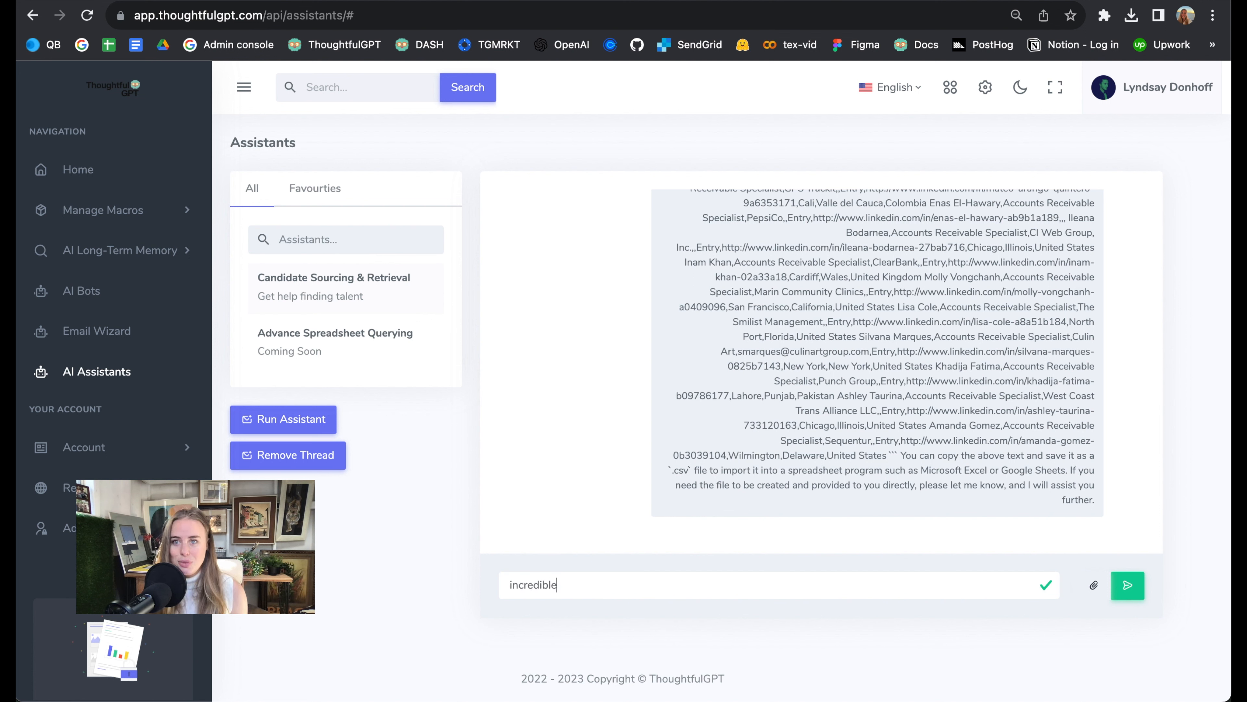
{"action": "type", "text": "! Thanks!"}
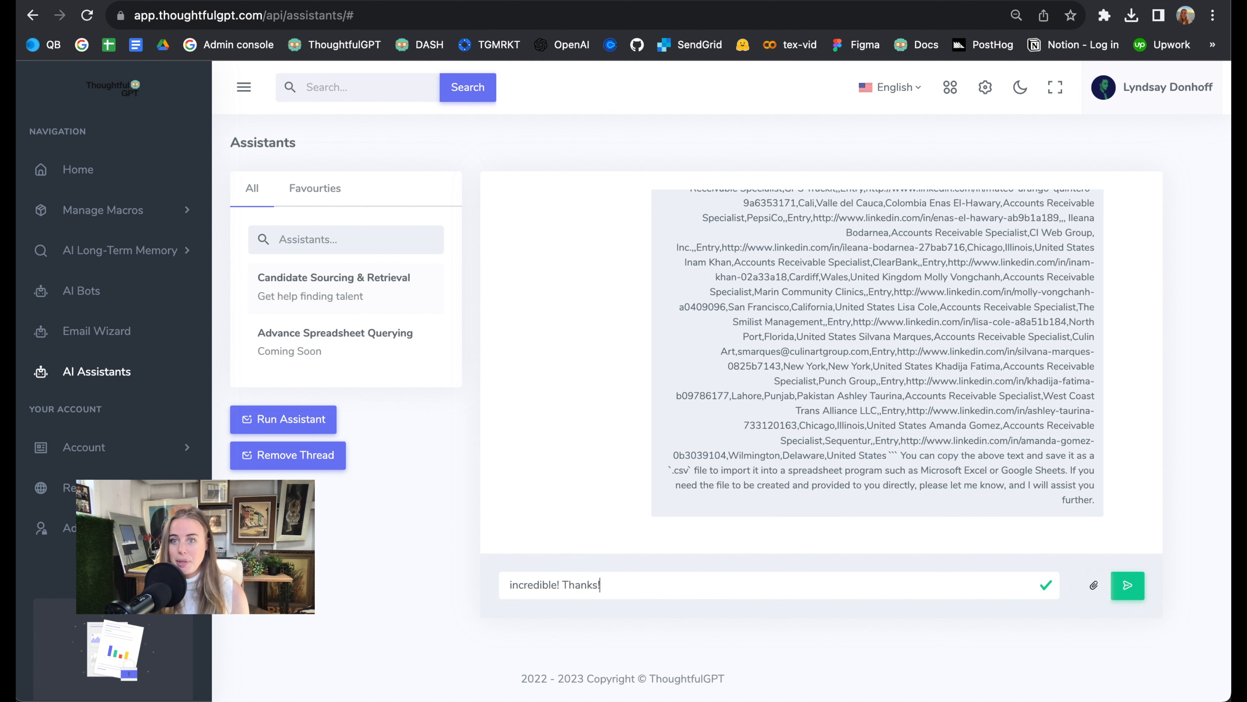
{"action": "key", "text": "Return"}
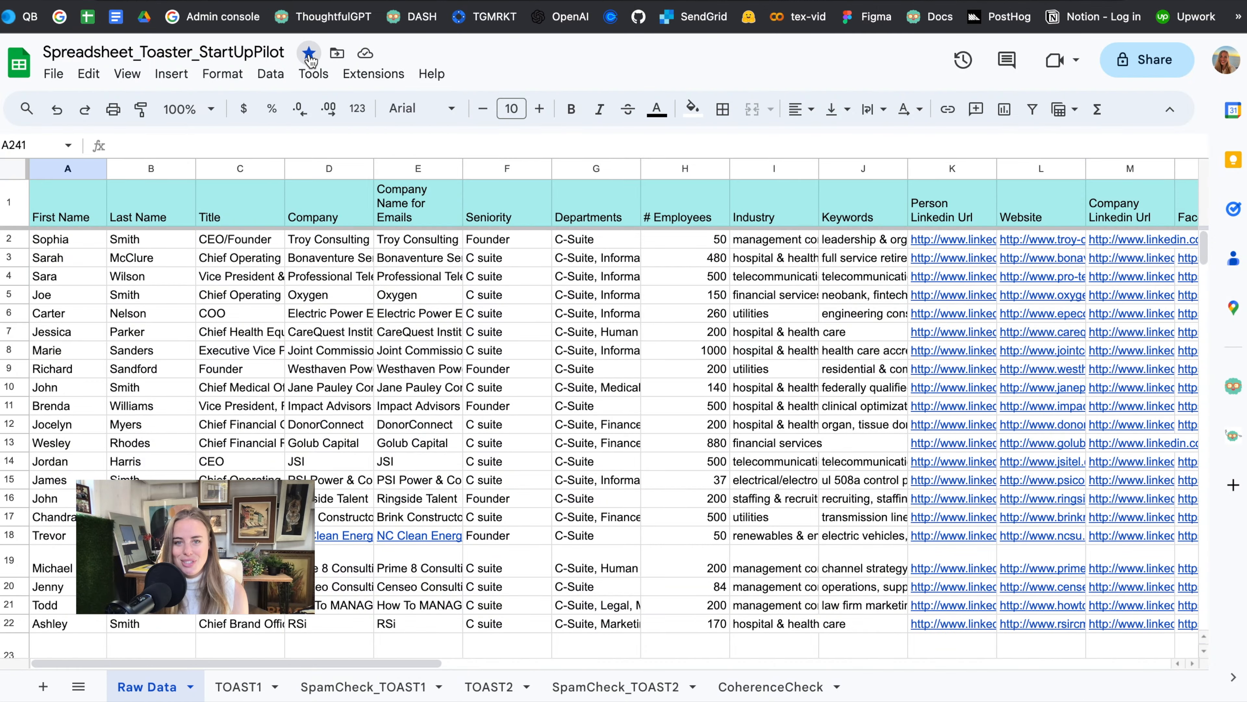
- In the Spreadsheet_Toaster_StartUpPilot spreadsheet, paste the copied candidate rows into Raw Data starting at A241 and review them across the columns
{"action": "scroll", "coordinate": [358, 300], "scroll_direction": "down", "scroll_amount": 20}
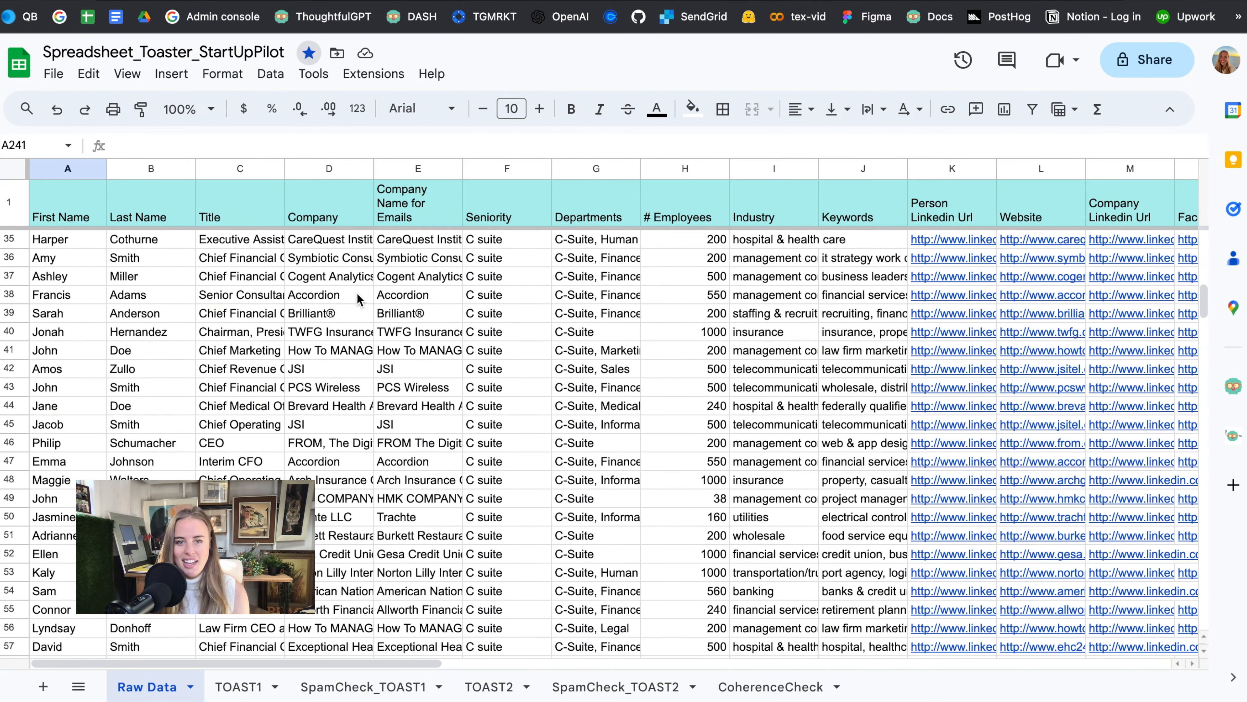
{"action": "scroll", "coordinate": [362, 254], "scroll_direction": "down", "scroll_amount": 7}
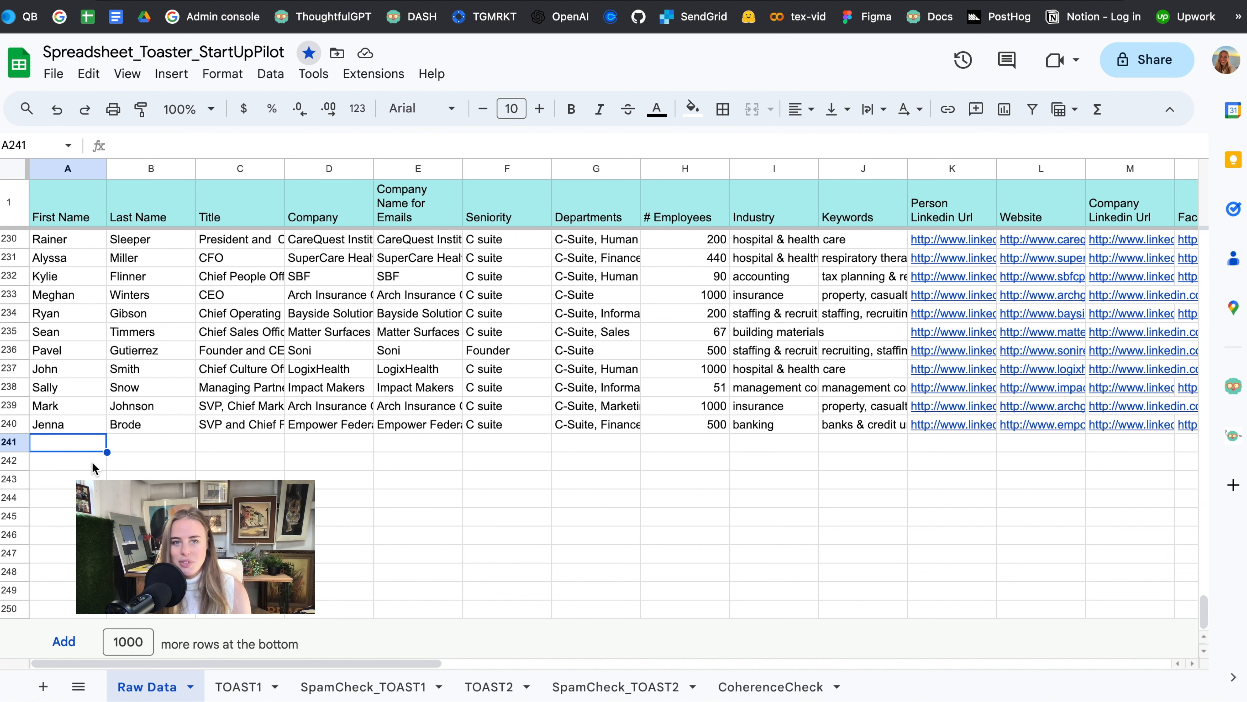
{"action": "key", "text": "ctrl+v"}
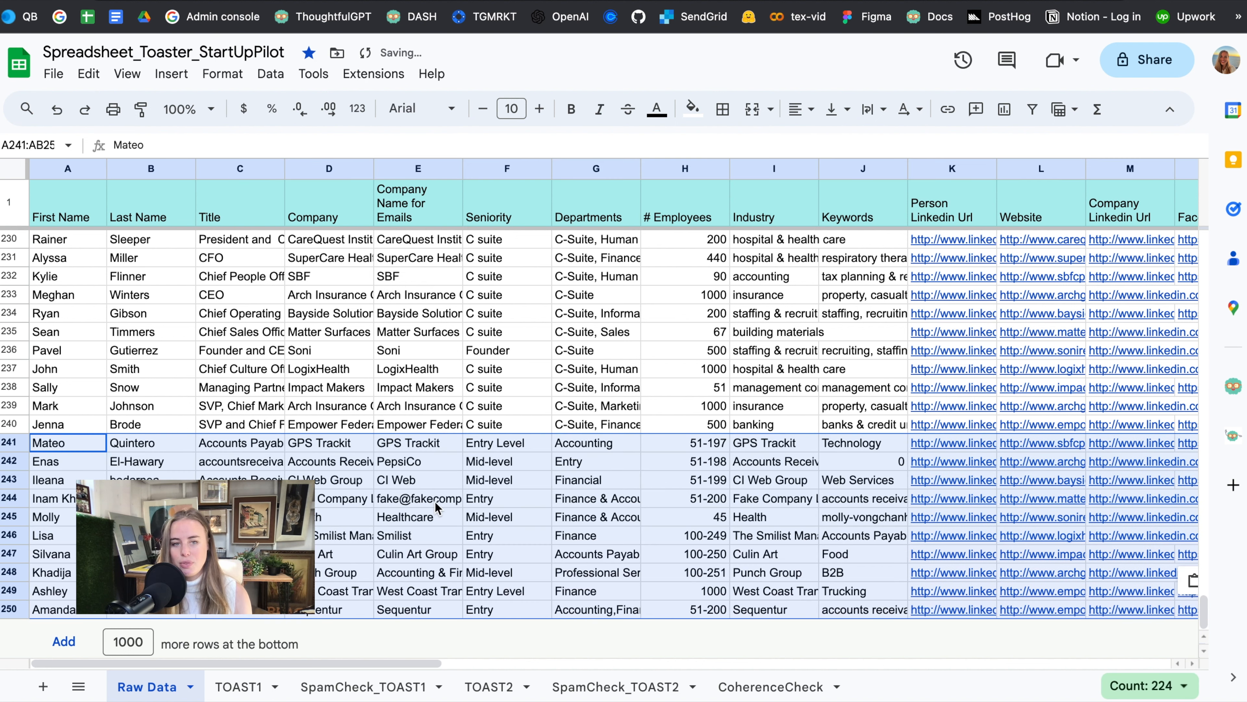
{"action": "mouse_move", "coordinate": [436, 508]}
{"action": "scroll", "coordinate": [436, 508], "scroll_direction": "right", "scroll_amount": 8}
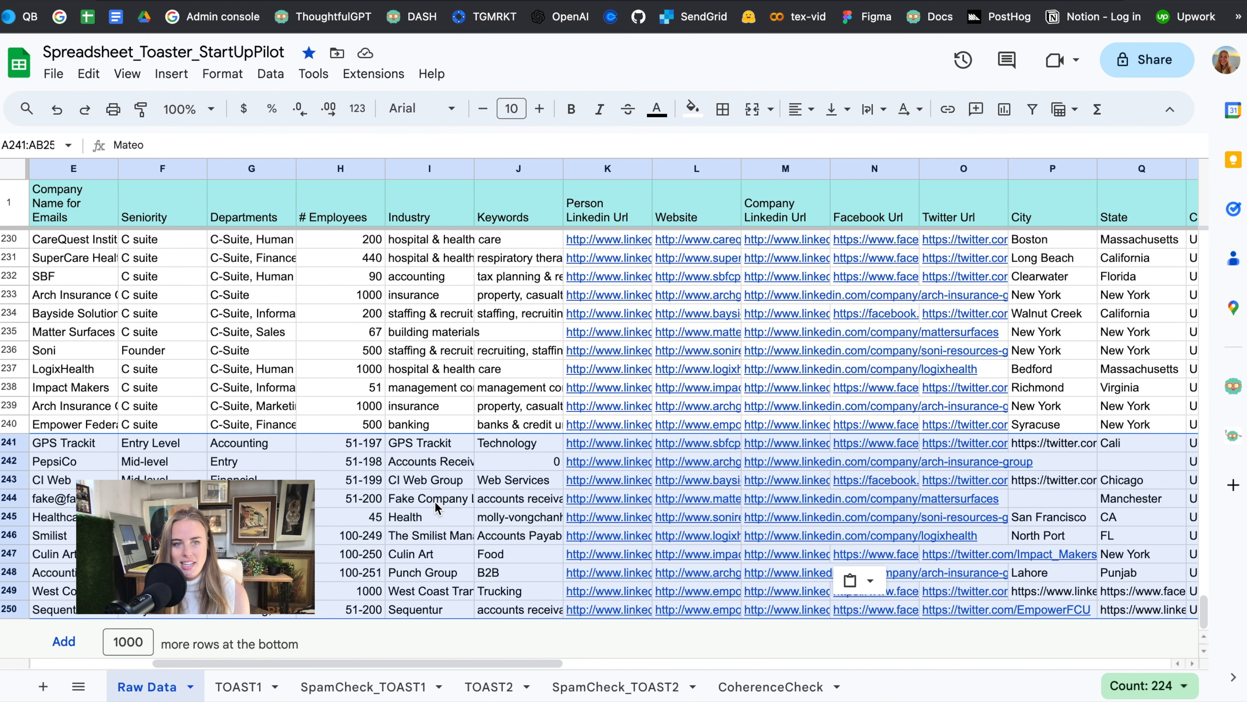
{"action": "scroll", "coordinate": [436, 508], "scroll_direction": "right", "scroll_amount": 3}
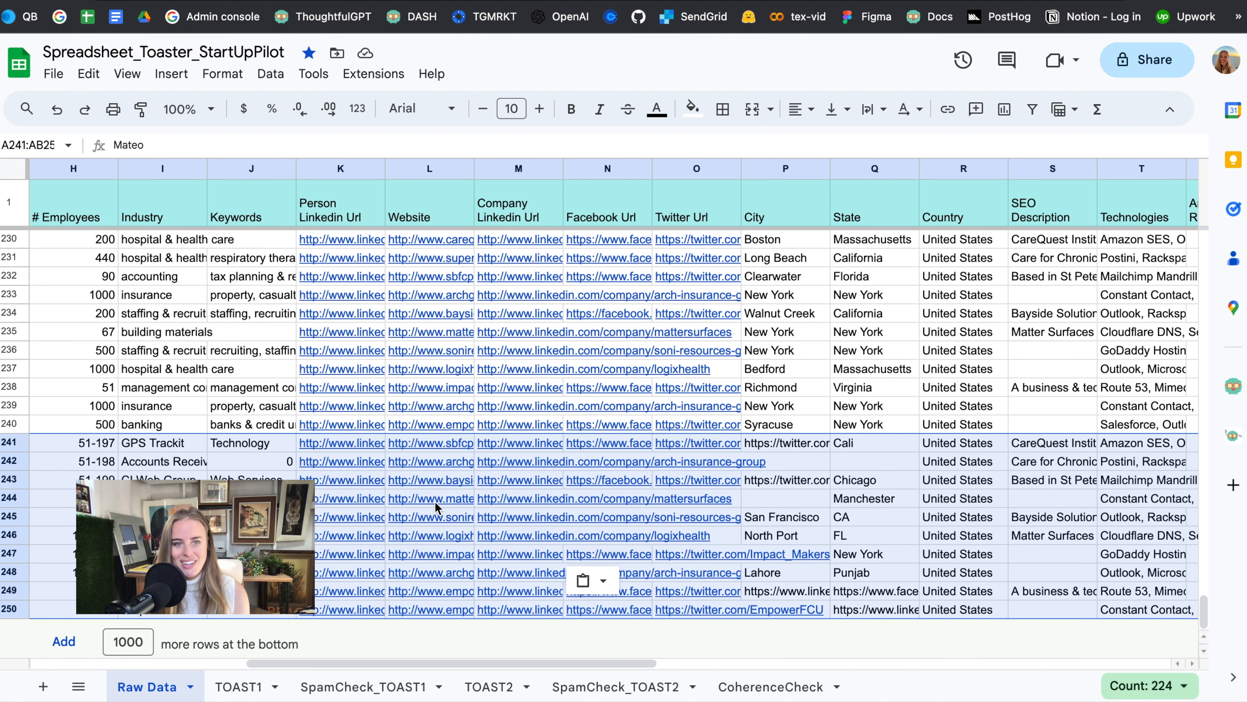
{"action": "scroll", "coordinate": [435, 508], "scroll_direction": "left", "scroll_amount": 6}
{"action": "scroll", "coordinate": [436, 507], "scroll_direction": "up", "scroll_amount": 20}
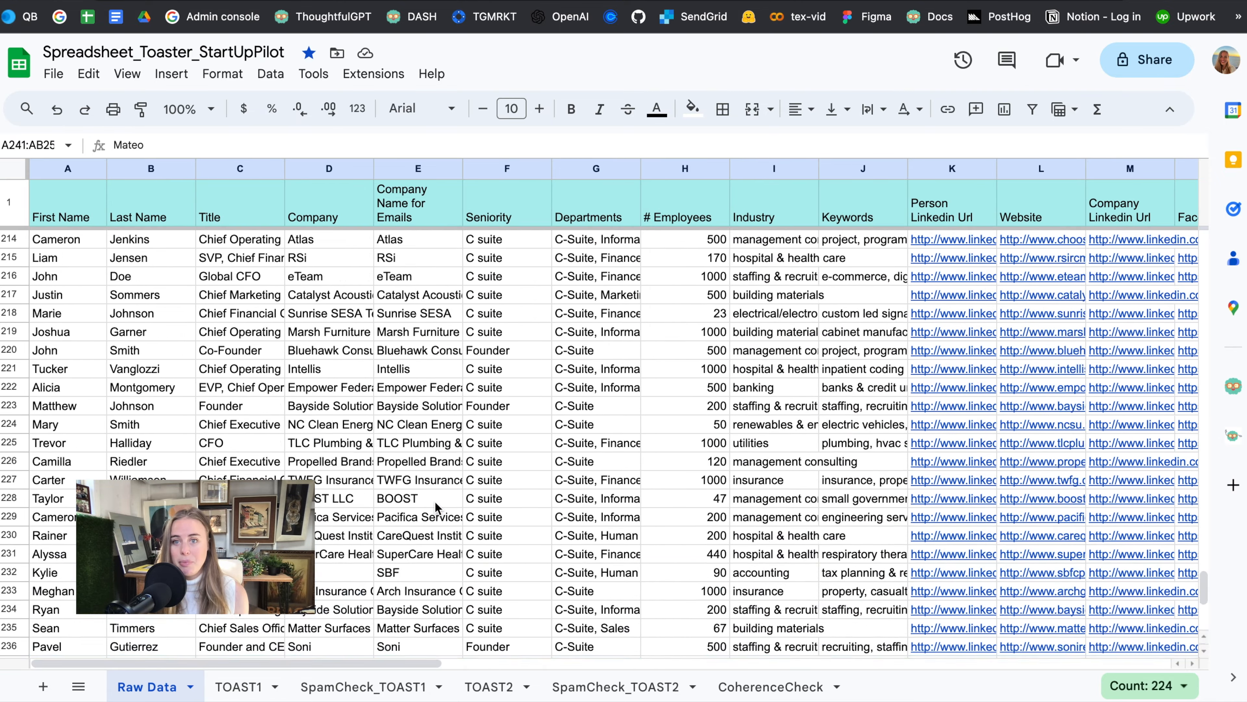
{"action": "scroll", "coordinate": [436, 508], "scroll_direction": "up", "scroll_amount": 15}
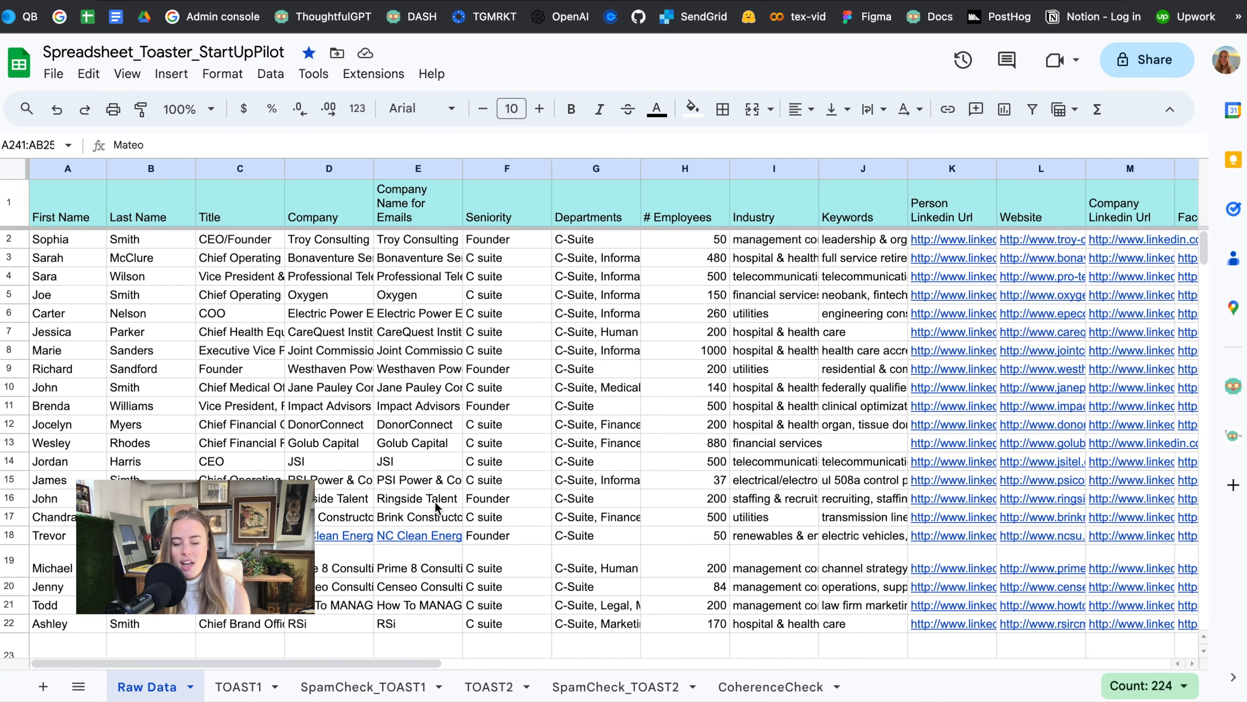
- On the TOAST1 sheet, insert the StealthStartup_BetaTest_TOAST1 macro from Thoughtful GPT's TOASTING group into cell B2
{"action": "left_click", "coordinate": [240, 688]}
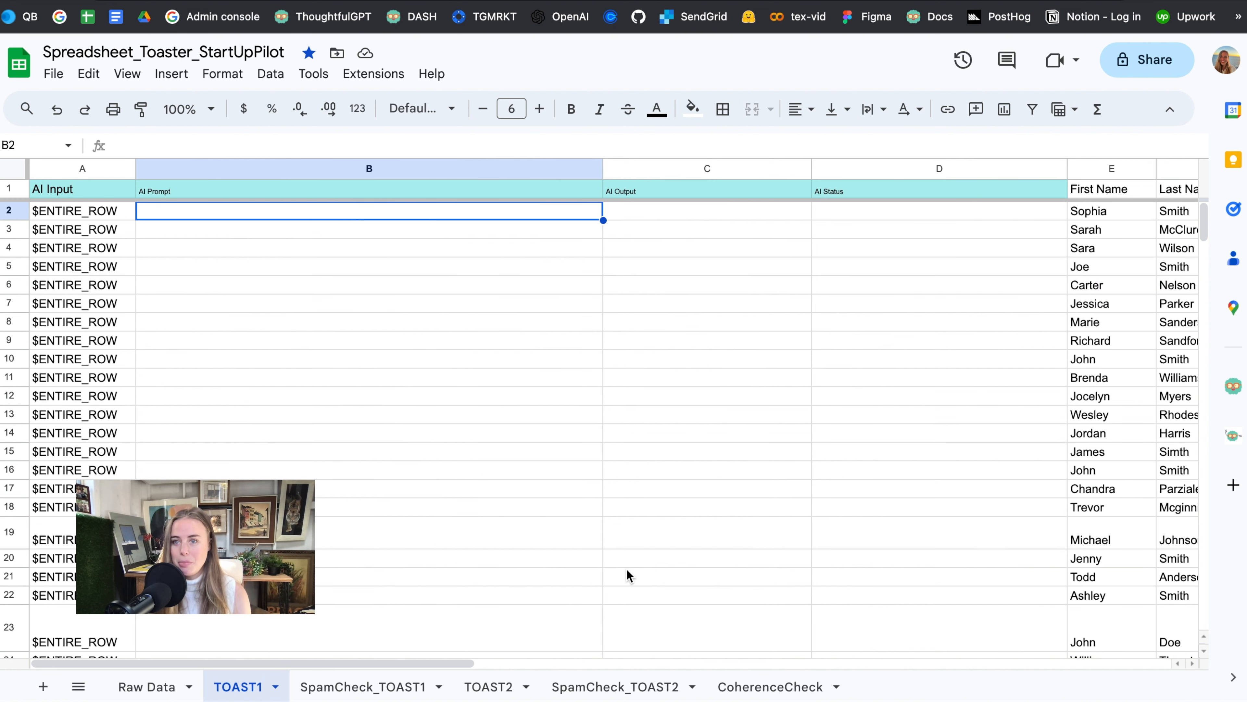
{"action": "scroll", "coordinate": [627, 576], "scroll_direction": "right", "scroll_amount": 10}
{"action": "scroll", "coordinate": [627, 576], "scroll_direction": "left", "scroll_amount": 10}
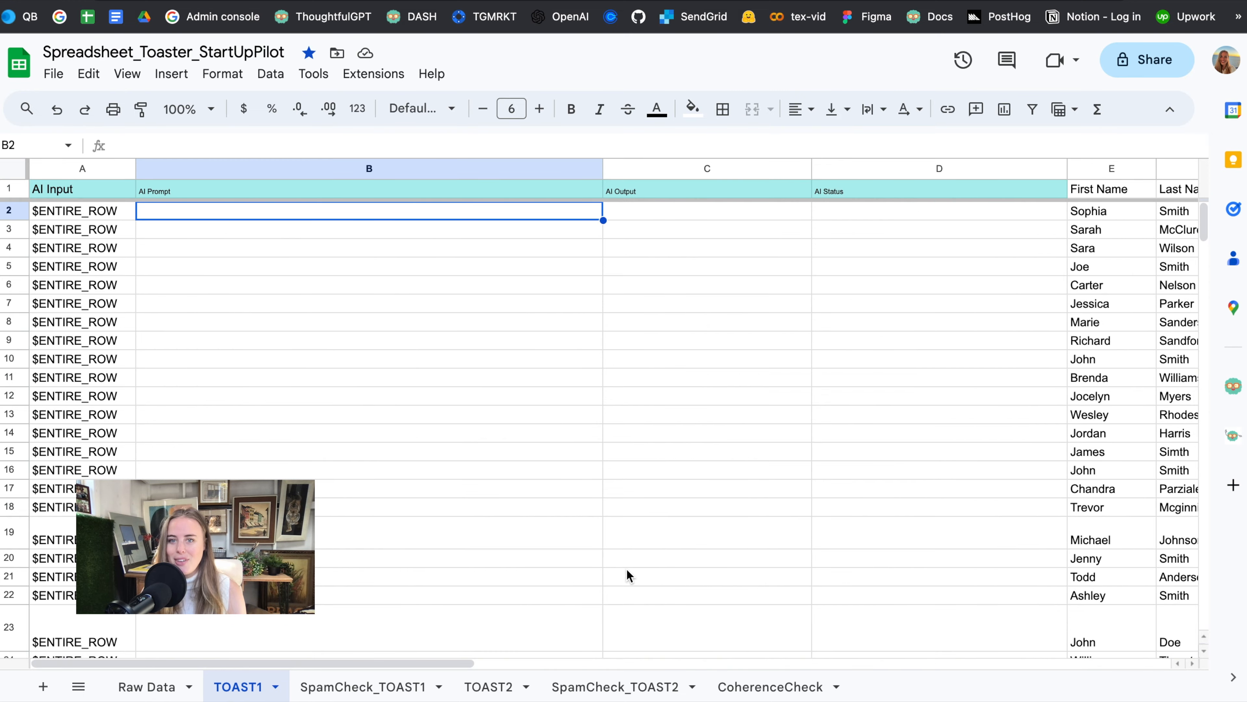
{"action": "left_click", "coordinate": [1233, 387]}
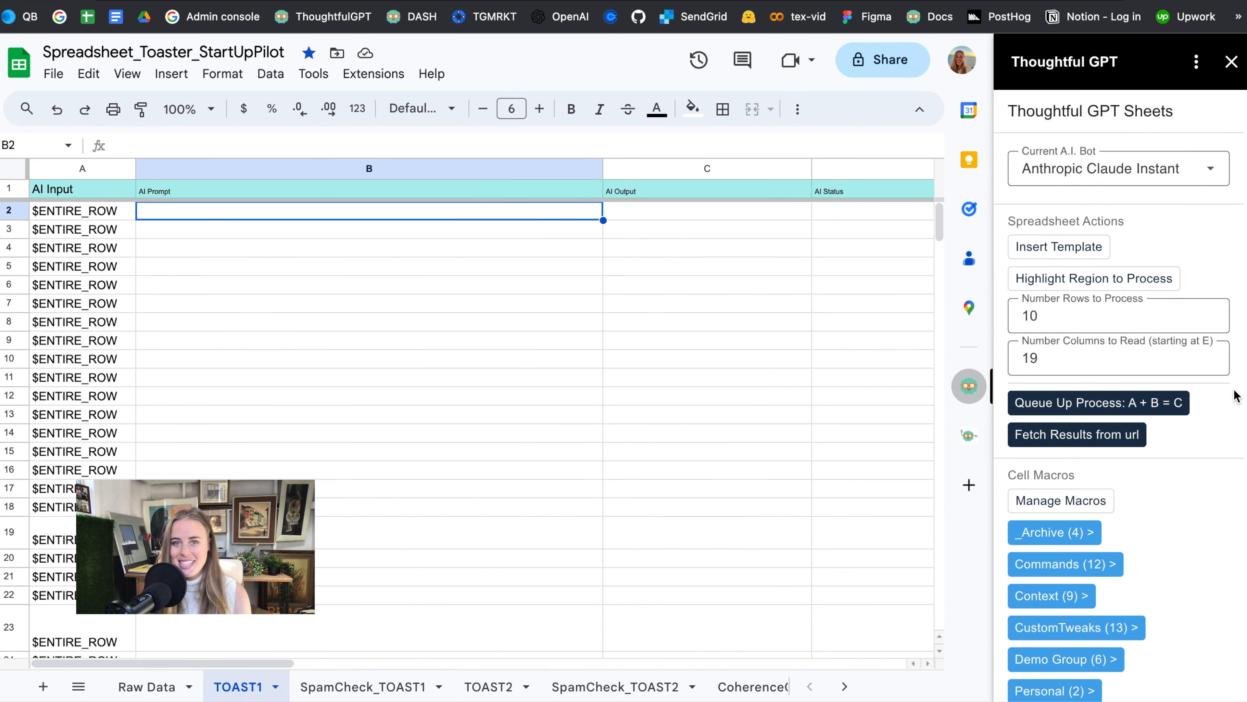
{"action": "scroll", "coordinate": [1235, 396], "scroll_direction": "down", "scroll_amount": 10}
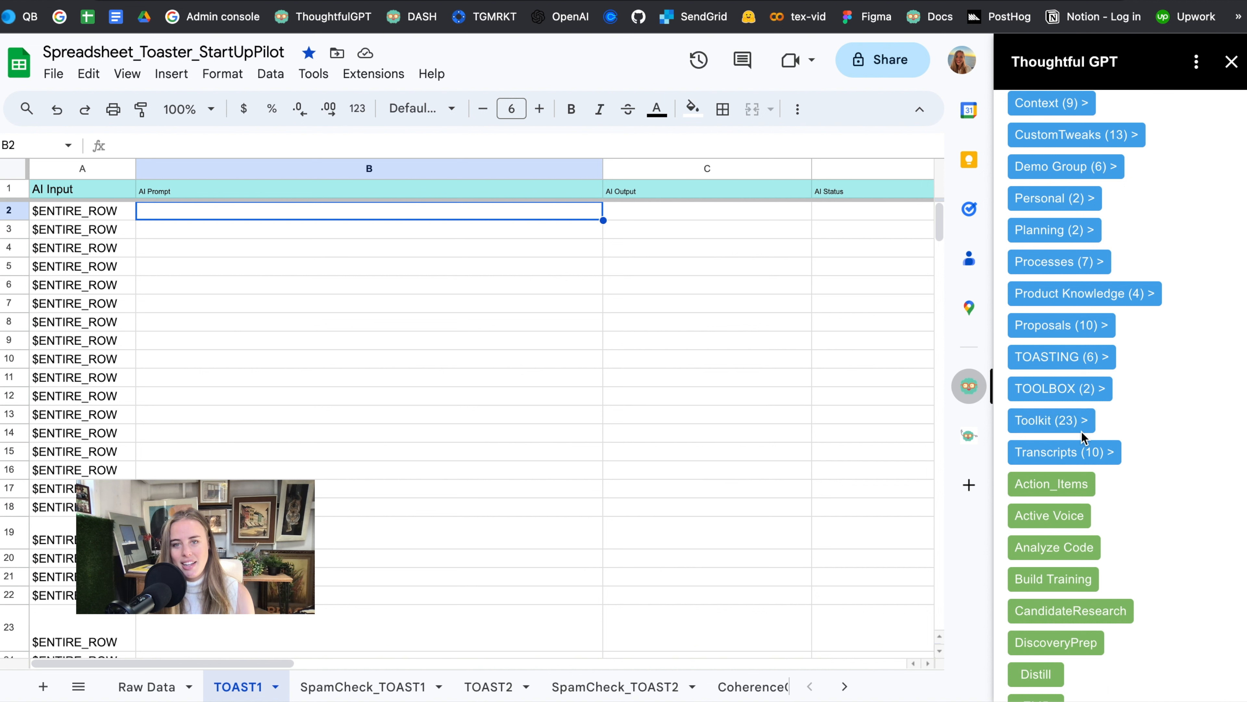
{"action": "left_click", "coordinate": [1047, 360]}
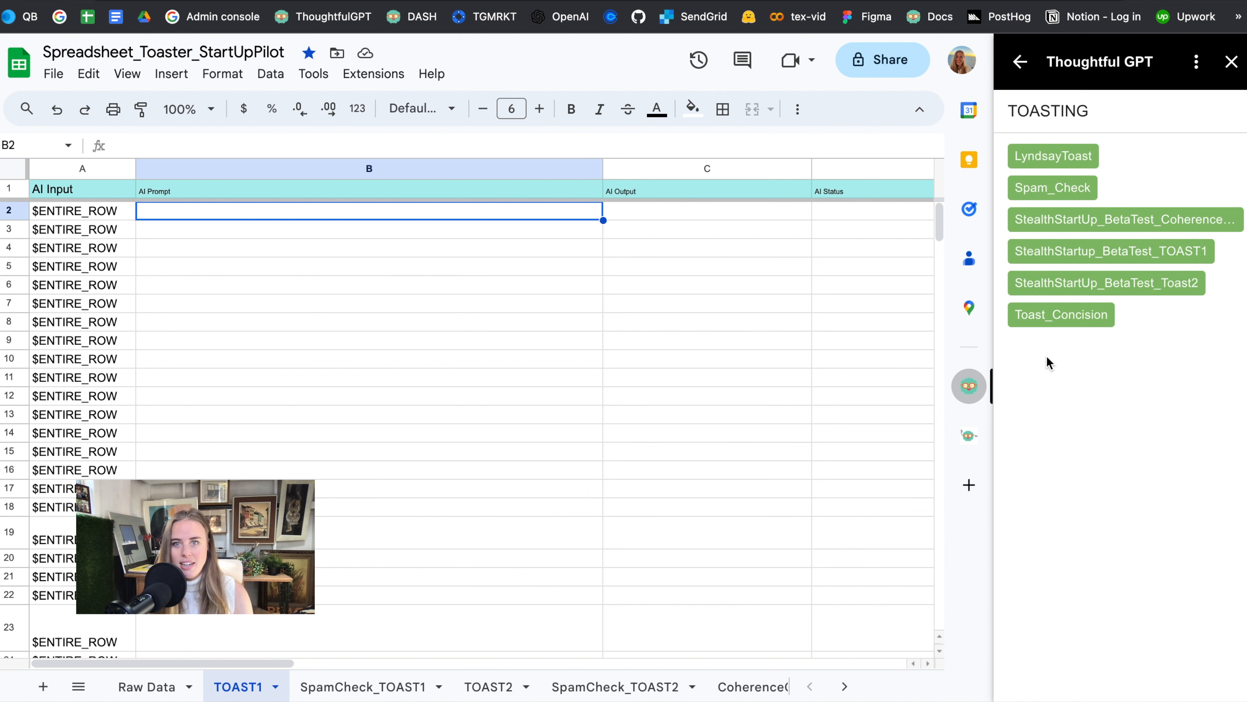
{"action": "left_click", "coordinate": [1114, 253]}
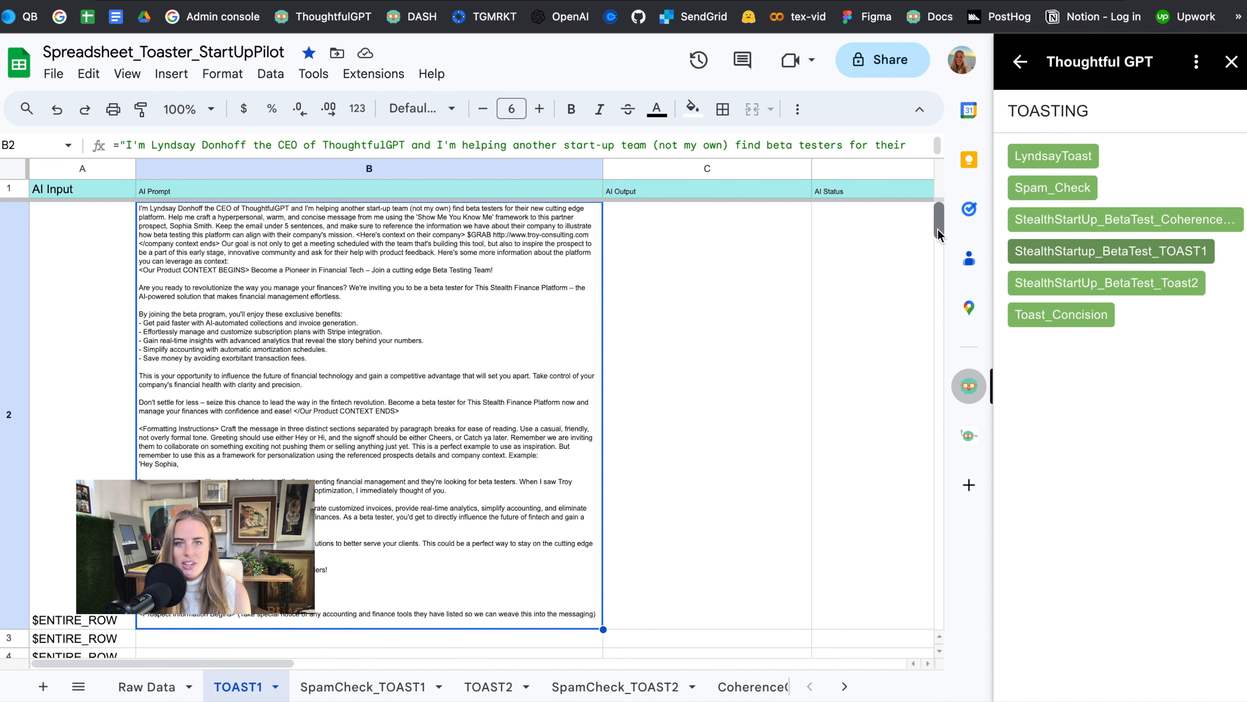
- Fill the AI prompt from B2 down through B250 on the TOAST1 sheet
{"action": "left_click_drag", "start_coordinate": [939, 220], "coordinate": [903, 632]}
{"action": "left_click", "coordinate": [396, 608], "text": "shift"}
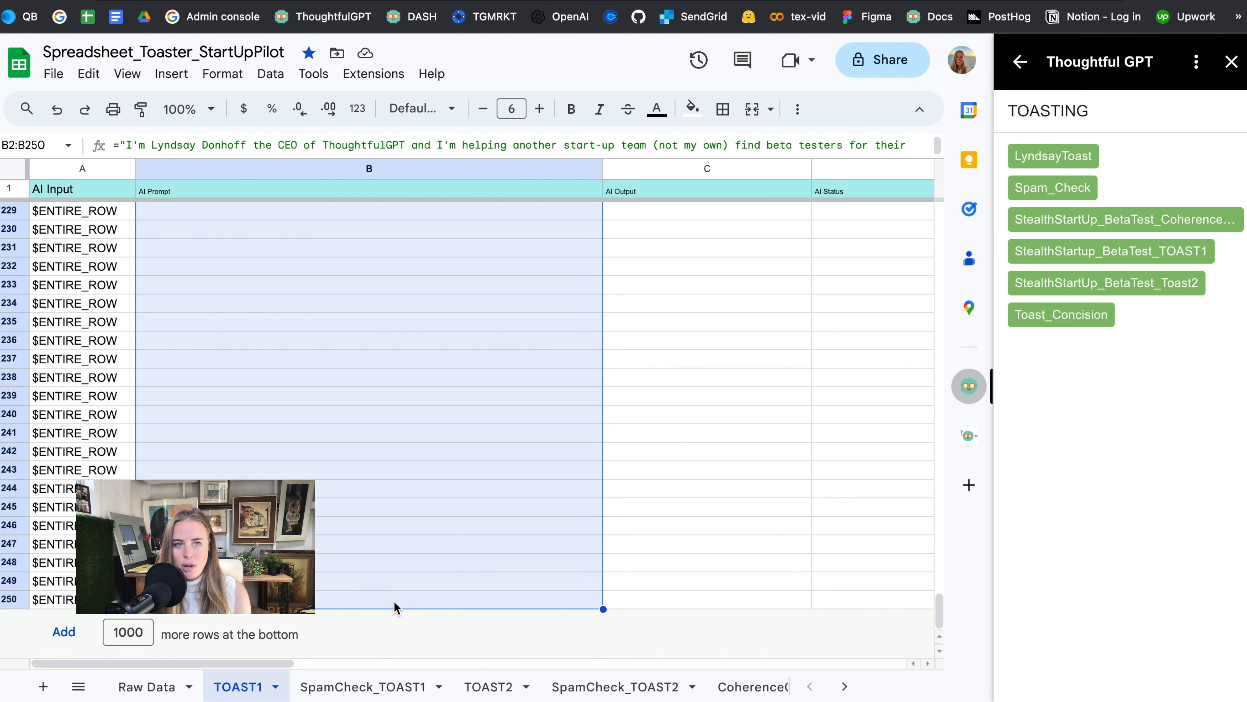
{"action": "key", "text": "ctrl+d"}
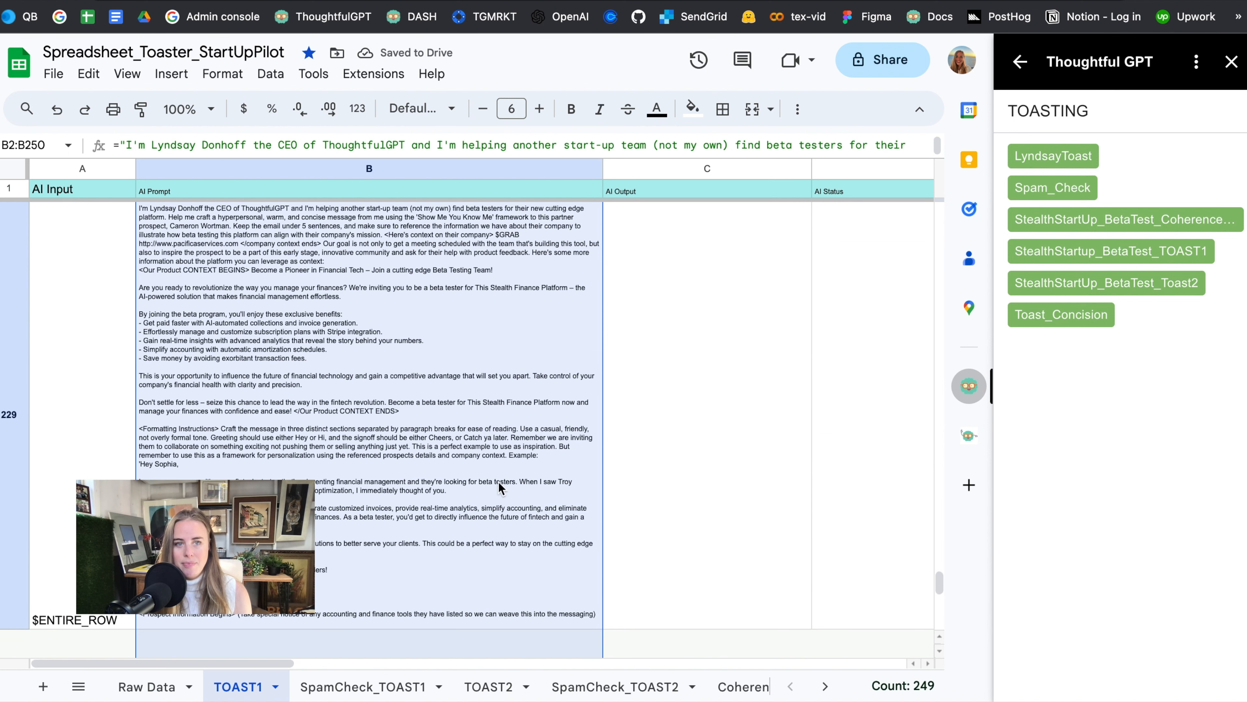
{"action": "left_click_drag", "start_coordinate": [942, 589], "coordinate": [946, 201]}
- Return to the main Thoughtful GPT macro list and read through the full prompt formula in an enlarged formula bar
{"action": "left_click", "coordinate": [1019, 62]}
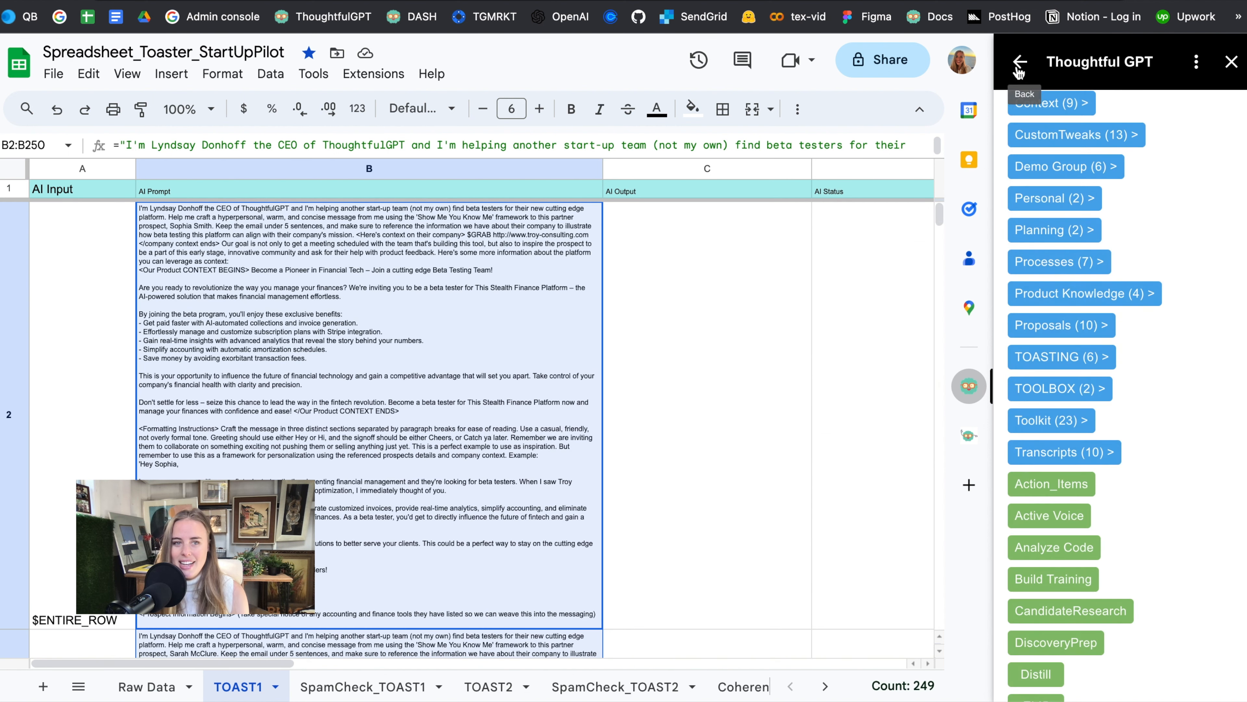
{"action": "left_click_drag", "start_coordinate": [387, 158], "coordinate": [420, 541]}
{"action": "scroll", "coordinate": [467, 334], "scroll_direction": "down", "scroll_amount": 5}
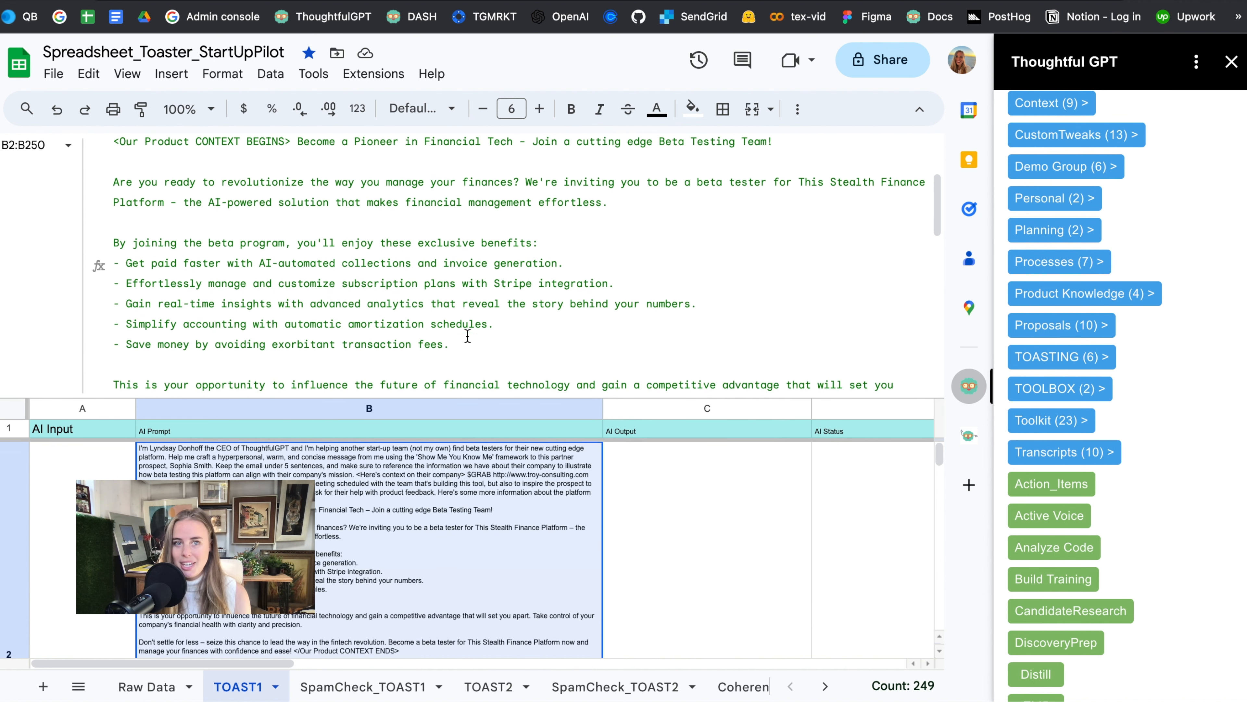
{"action": "scroll", "coordinate": [467, 334], "scroll_direction": "down", "scroll_amount": 10}
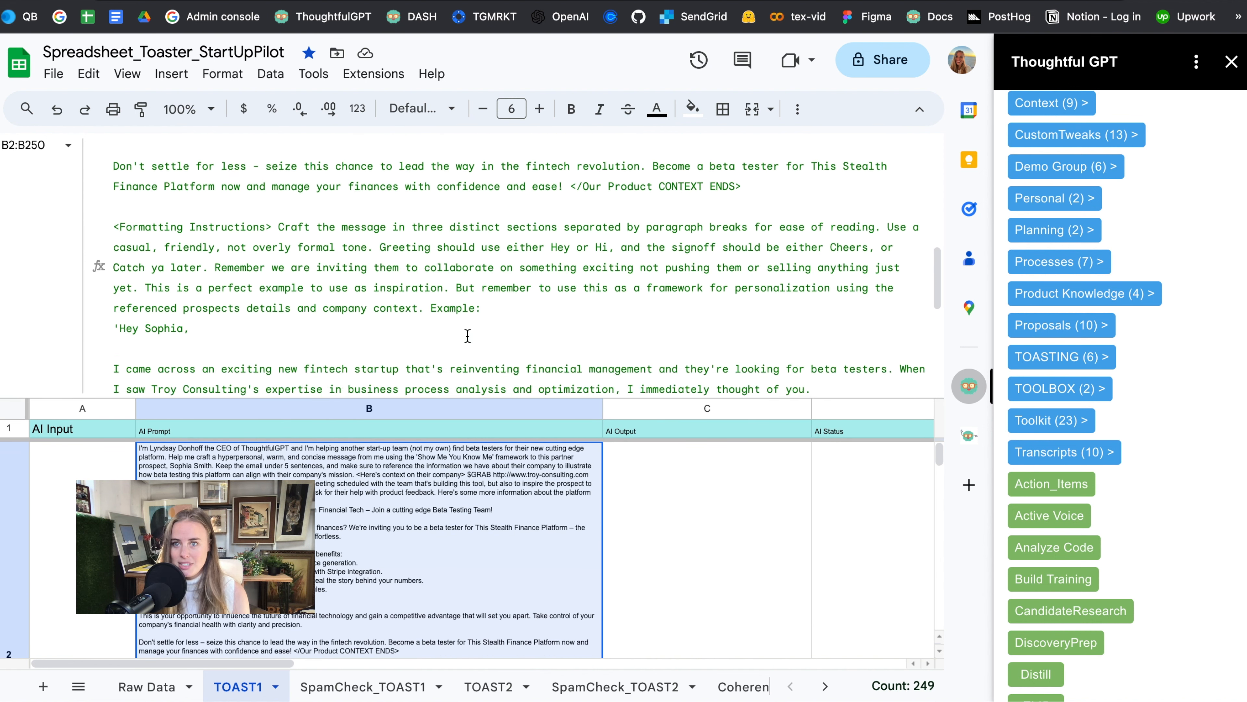
{"action": "scroll", "coordinate": [467, 335], "scroll_direction": "down", "scroll_amount": 4}
{"action": "scroll", "coordinate": [467, 335], "scroll_direction": "up", "scroll_amount": 15}
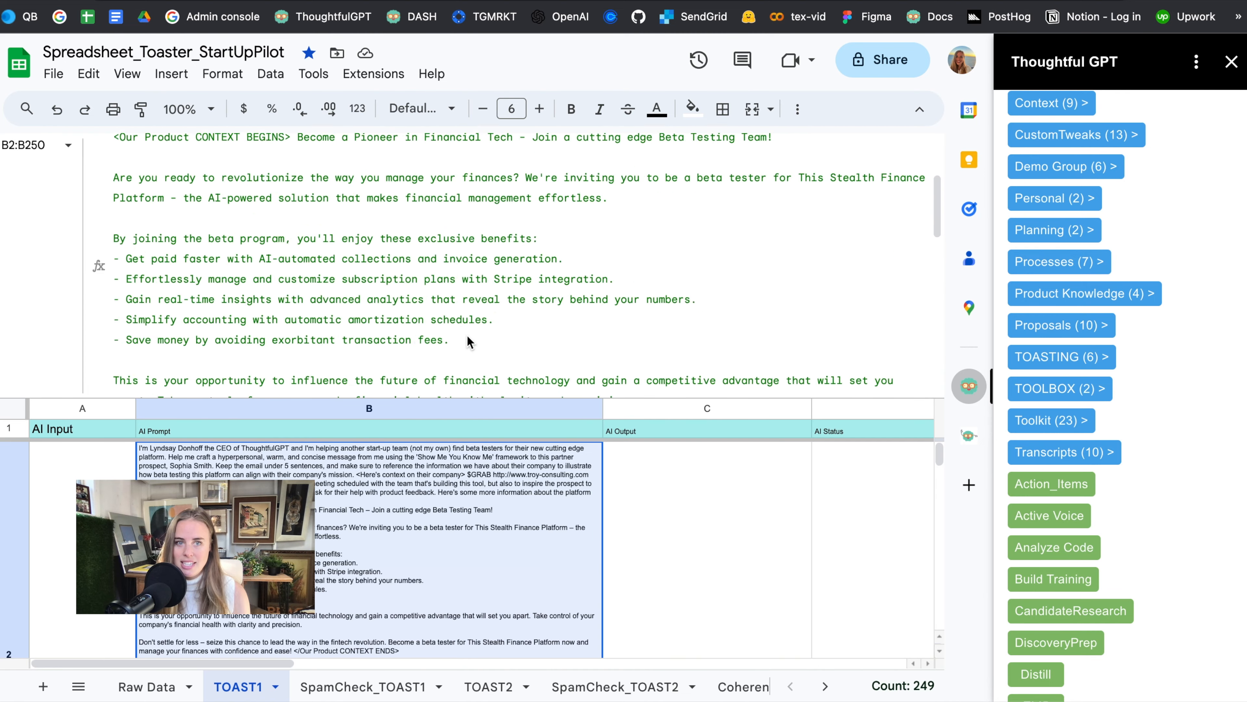
{"action": "left_click_drag", "start_coordinate": [129, 395], "coordinate": [152, 172]}
- Select the prospect data headers from E1 through V1 and set the number of columns to read to 18
{"action": "scroll", "coordinate": [1058, 242], "scroll_direction": "up", "scroll_amount": 10}
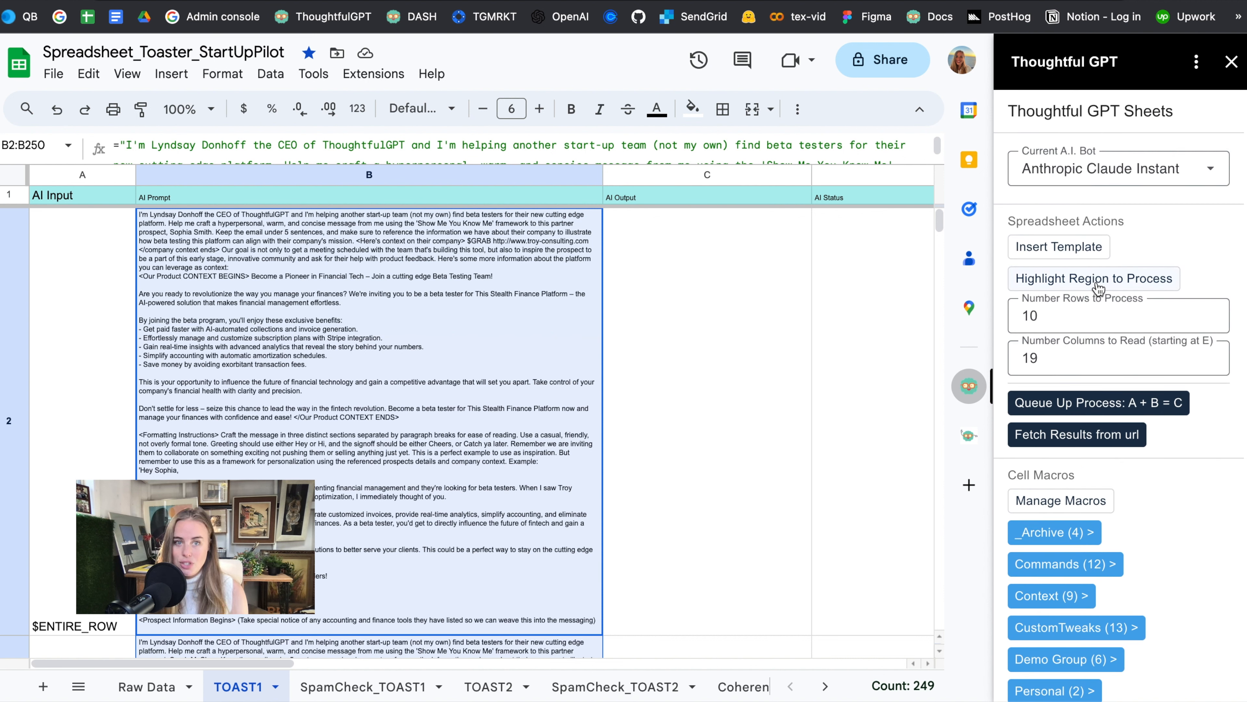
{"action": "scroll", "coordinate": [890, 354], "scroll_direction": "right", "scroll_amount": 15}
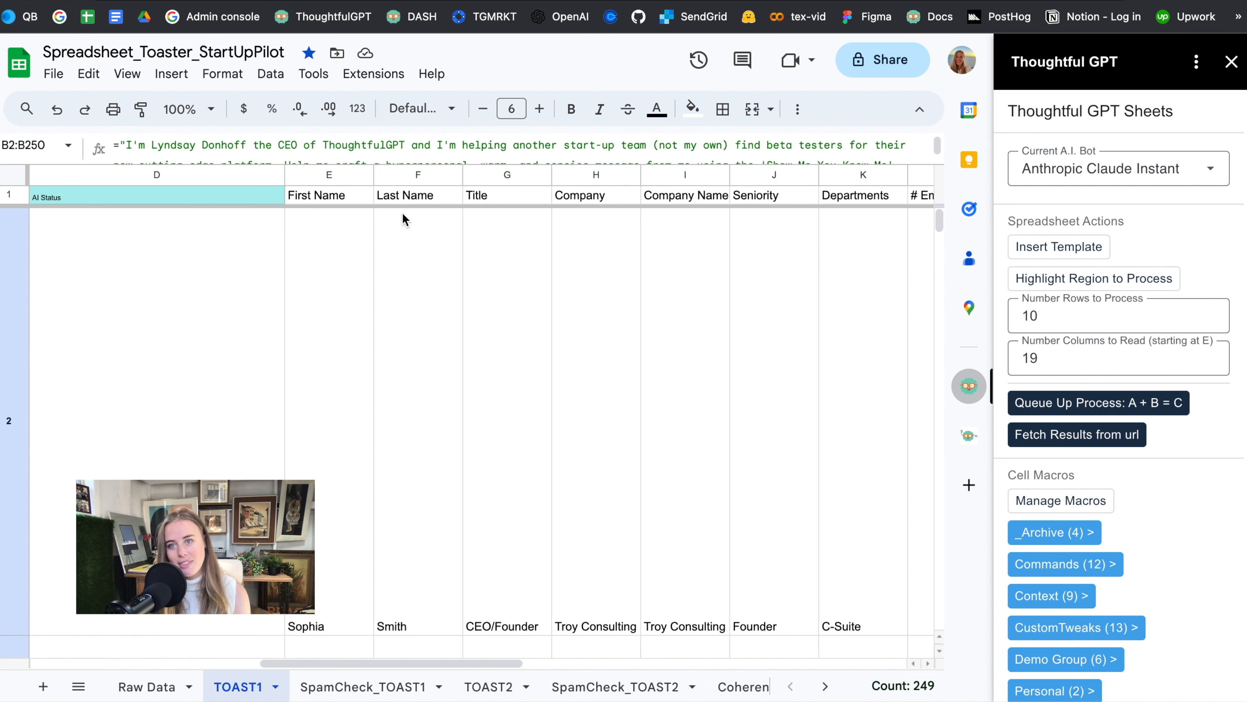
{"action": "left_click_drag", "start_coordinate": [345, 199], "coordinate": [499, 191]}
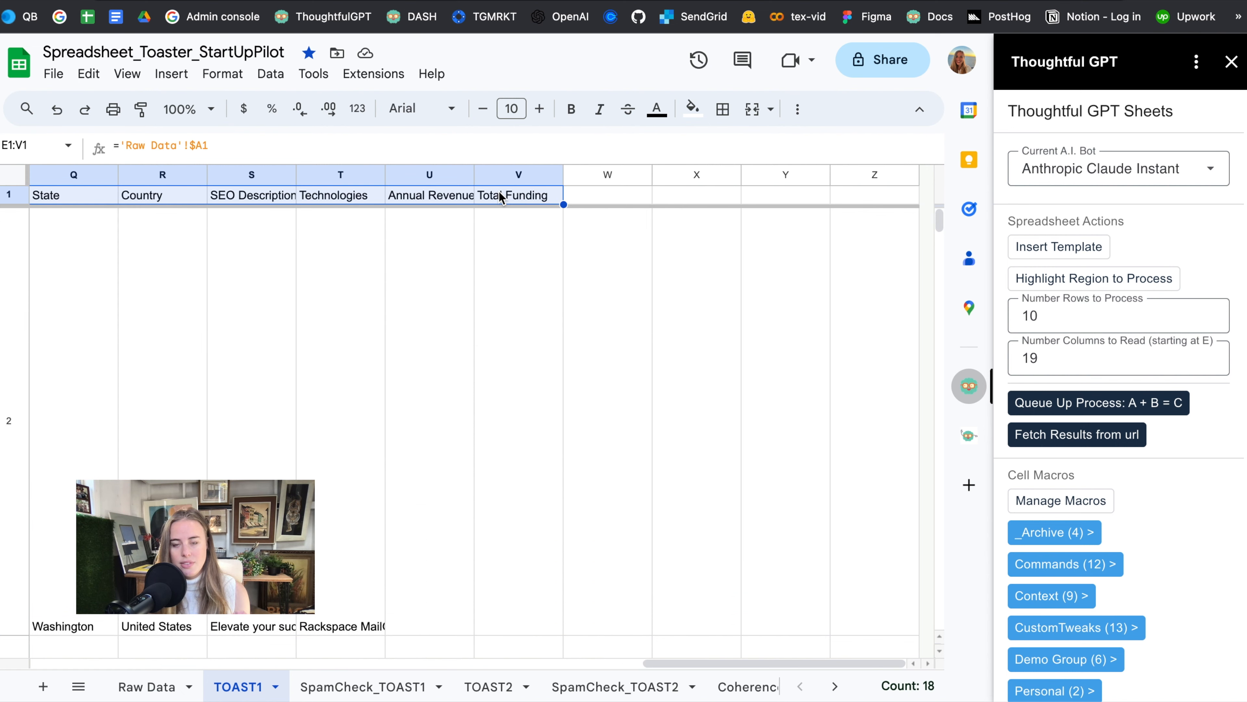
{"action": "left_click", "coordinate": [1038, 362]}
{"action": "key", "text": "BackSpace"}
{"action": "type", "text": "8"}
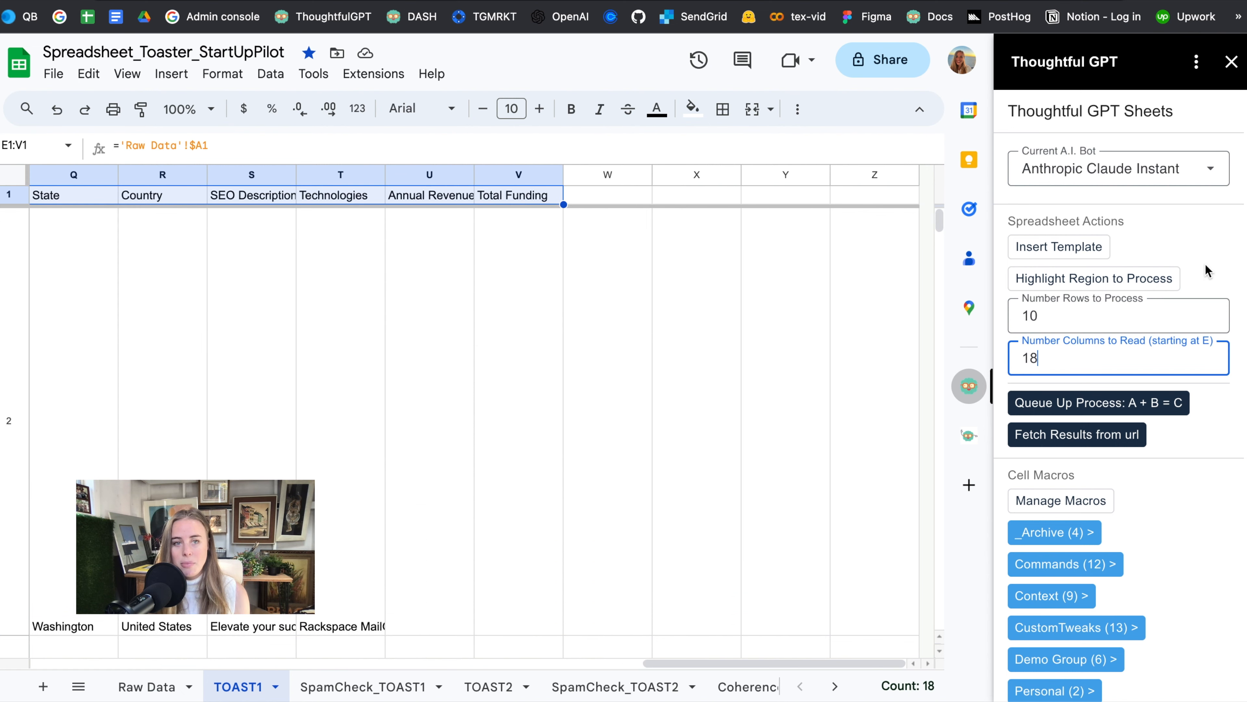
- Highlight the region to process and set the current AI bot to OpenAI GPT-4 Turbo
{"action": "left_click", "coordinate": [1100, 278]}
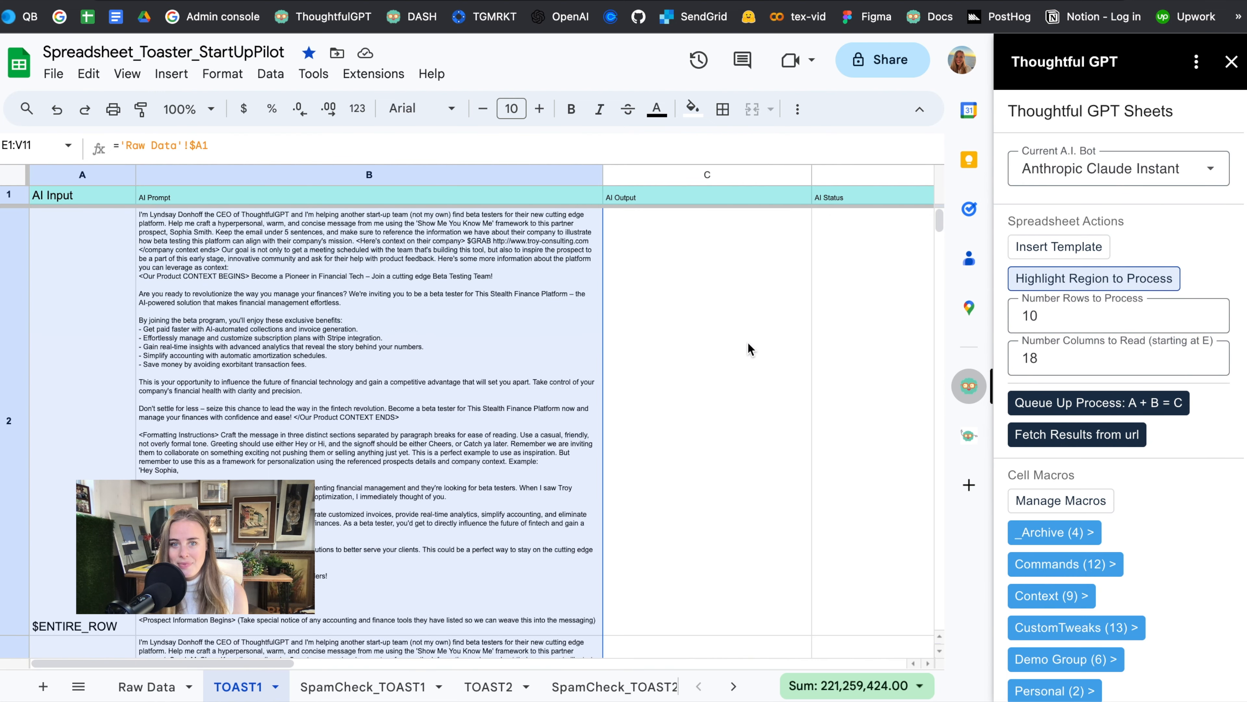
{"action": "left_click", "coordinate": [1154, 179]}
{"action": "left_click", "coordinate": [1138, 240]}
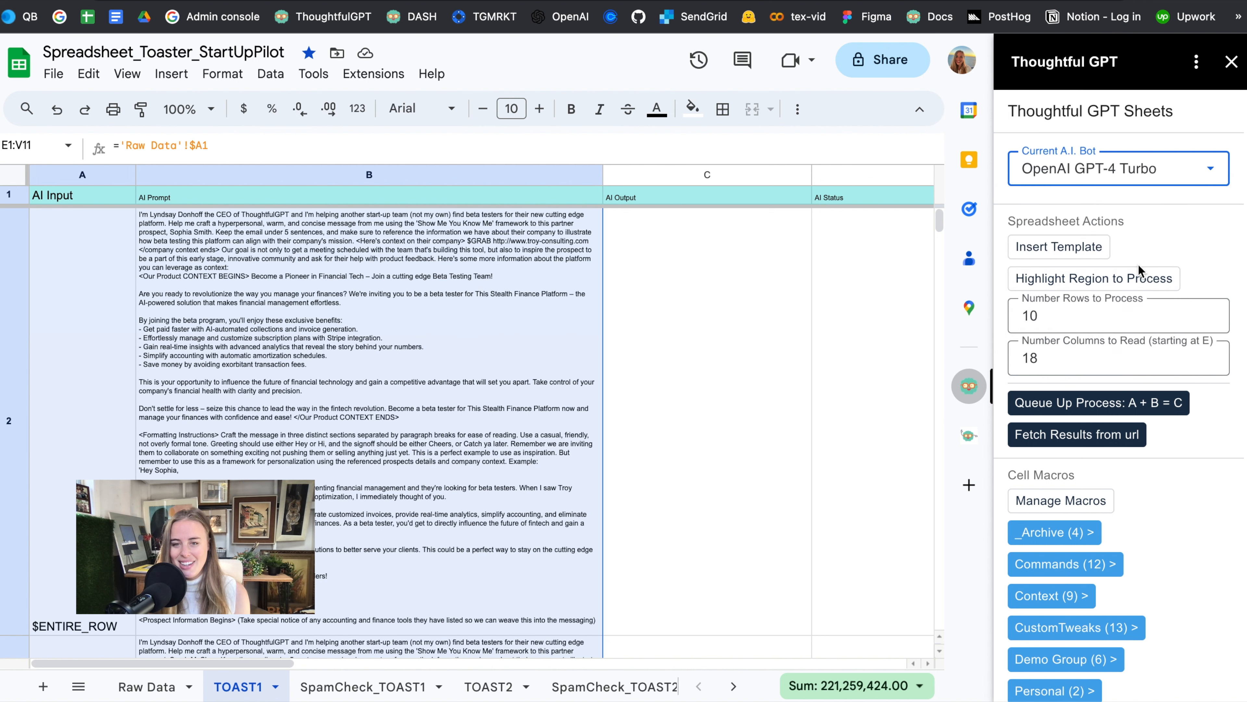
- Queue up the 10-row A + B = C process on TOAST1 and fetch its results into the AI Output column
{"action": "left_click", "coordinate": [1106, 404]}
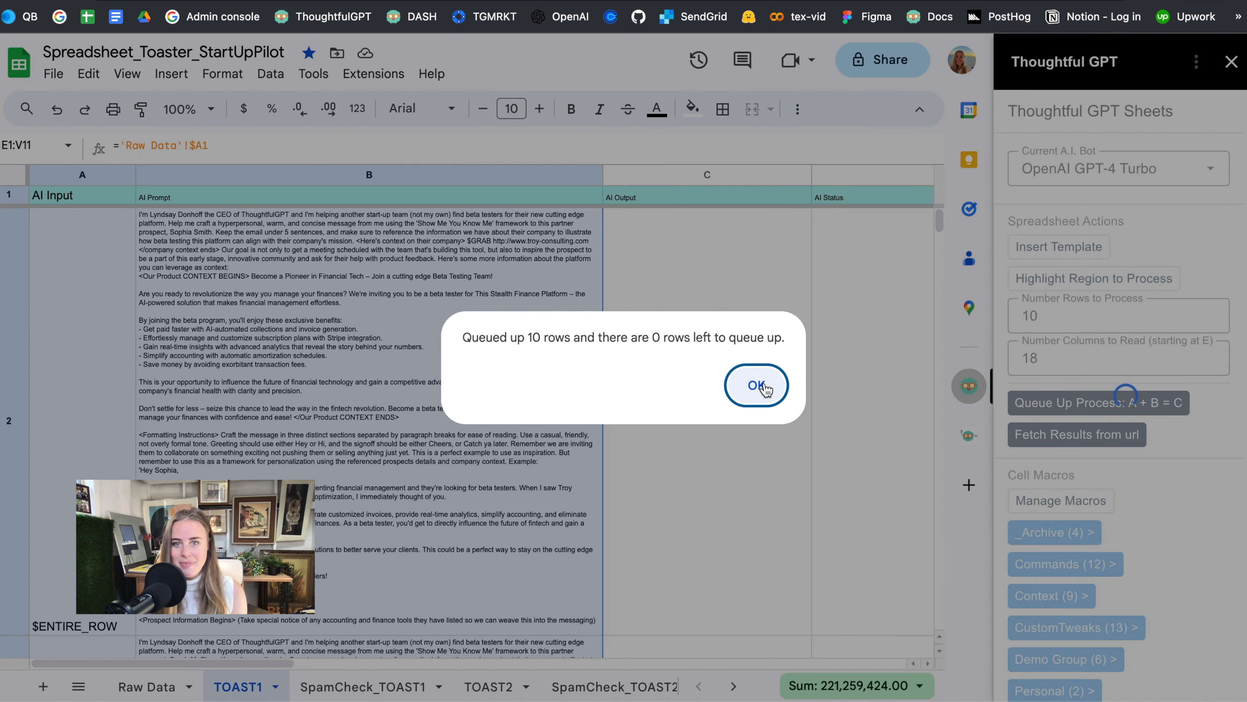
{"action": "left_click", "coordinate": [763, 388]}
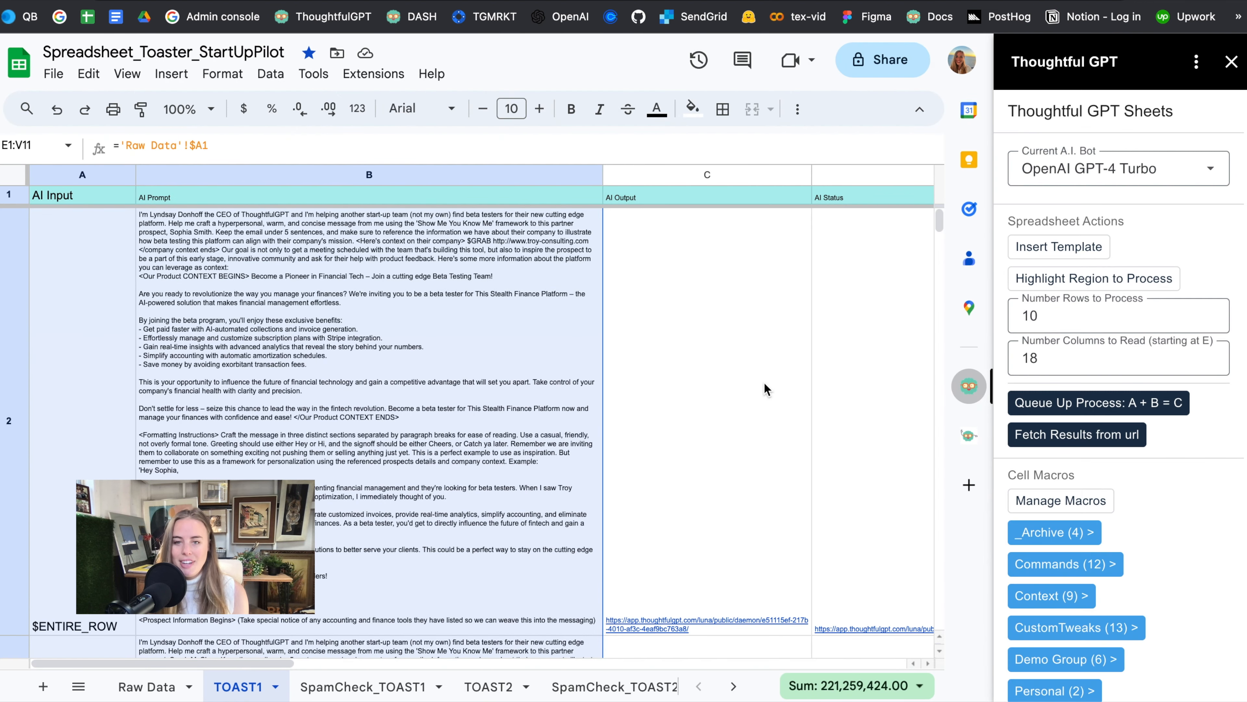
{"action": "left_click", "coordinate": [1064, 434]}
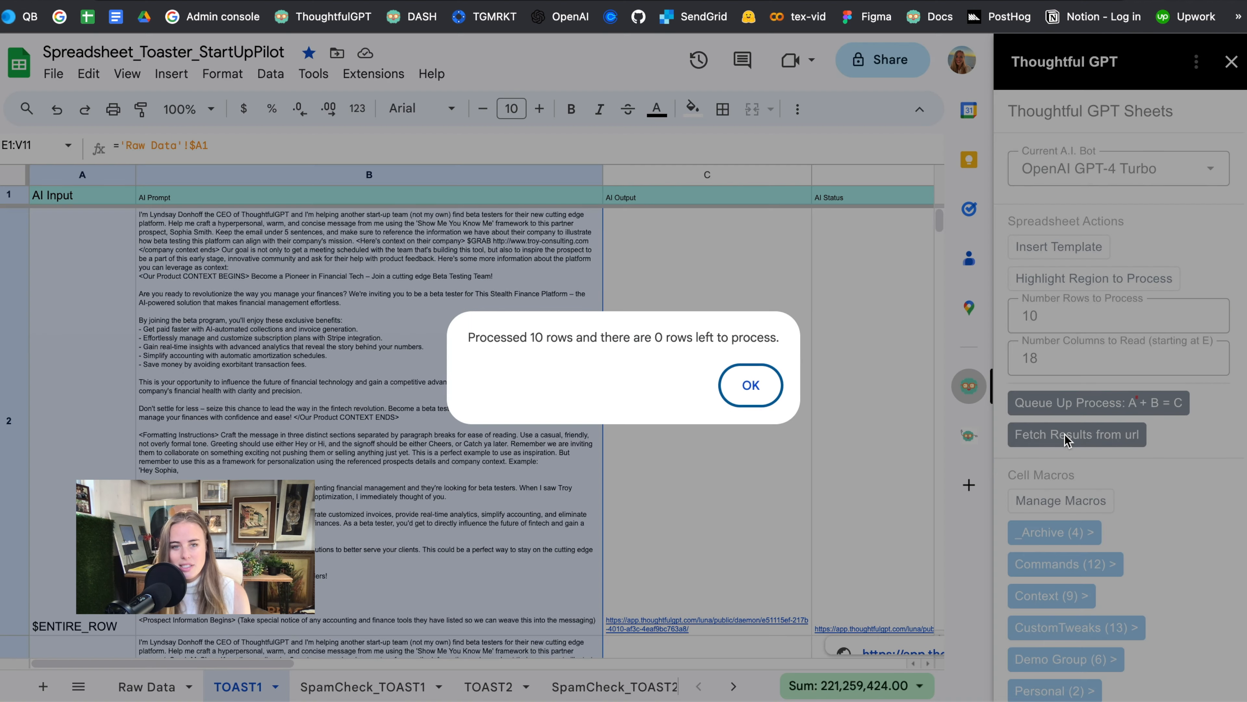
{"action": "left_click", "coordinate": [767, 388]}
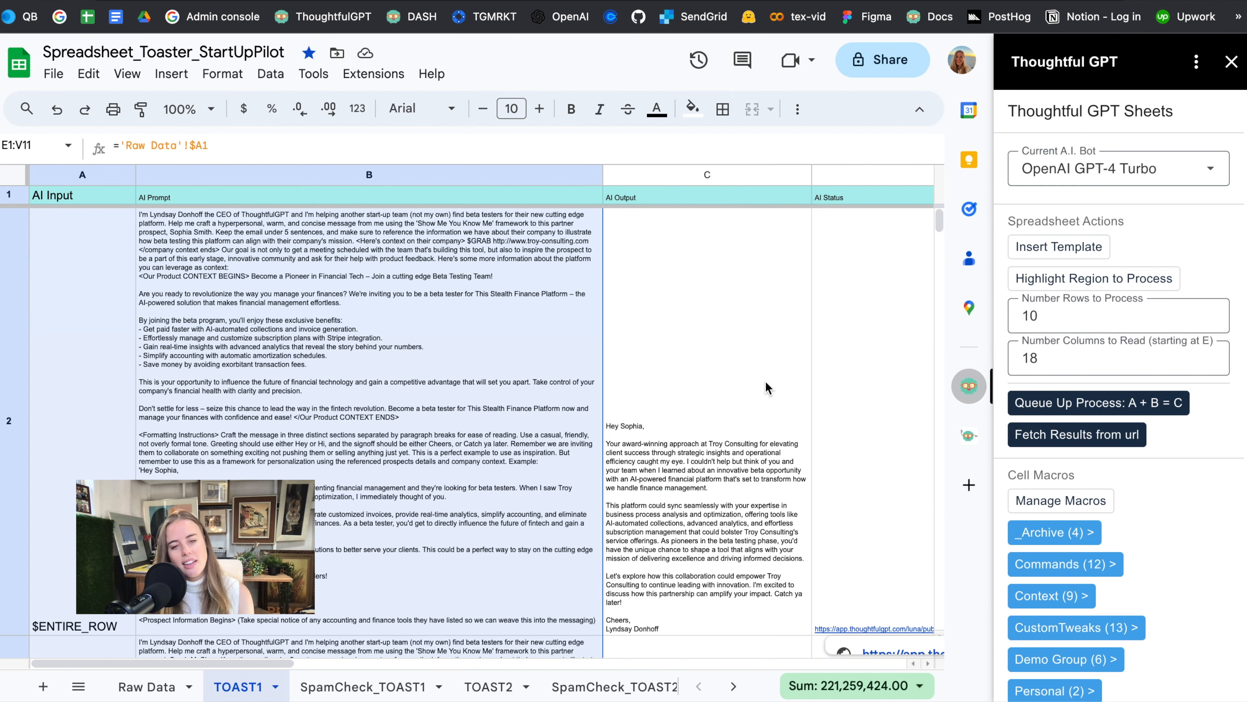
- Read through the generated outreach messages in the AI Output column from C2 down to C11 and return to the header
{"action": "left_click", "coordinate": [723, 485]}
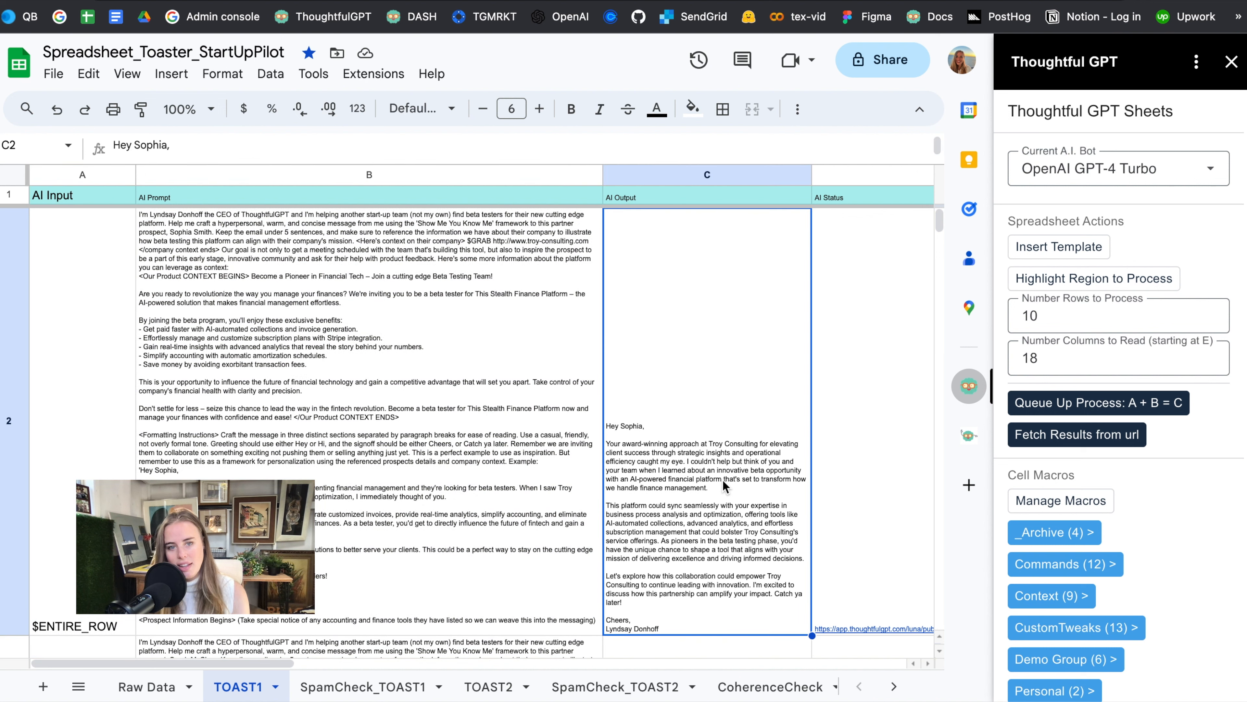
{"action": "key", "text": "Down"}
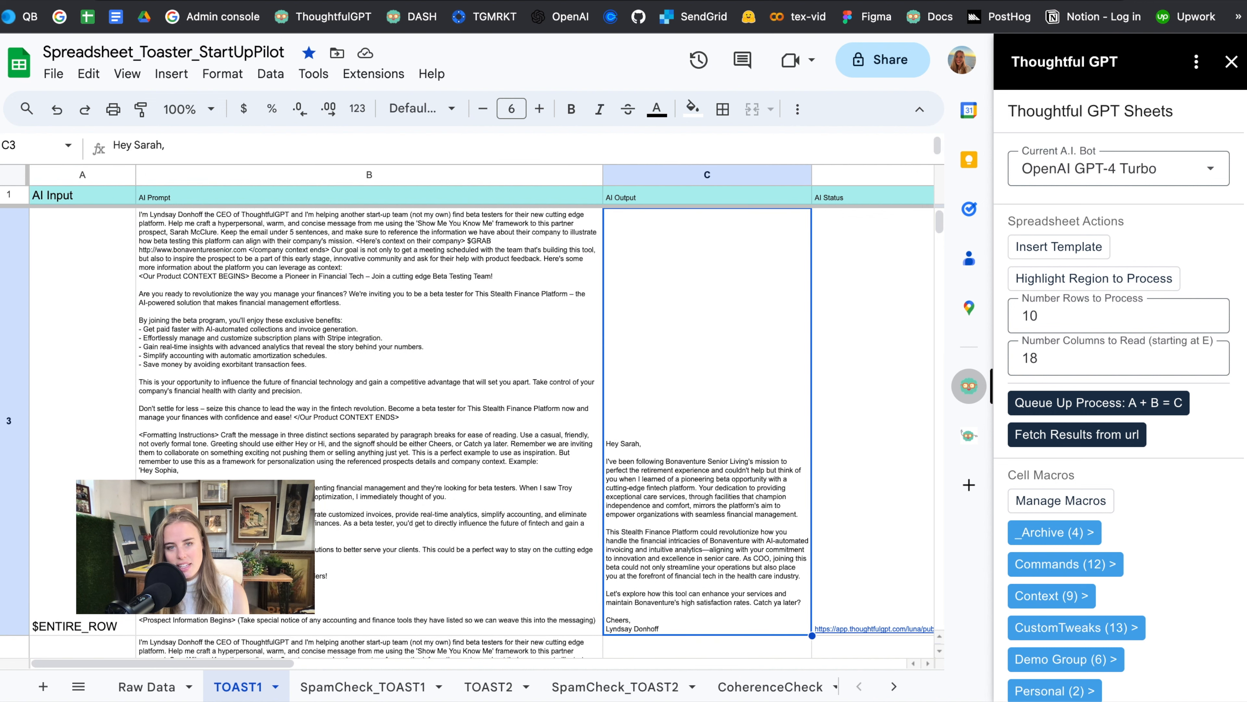
{"action": "key", "text": "Down"}
{"action": "key", "text": "Down"}
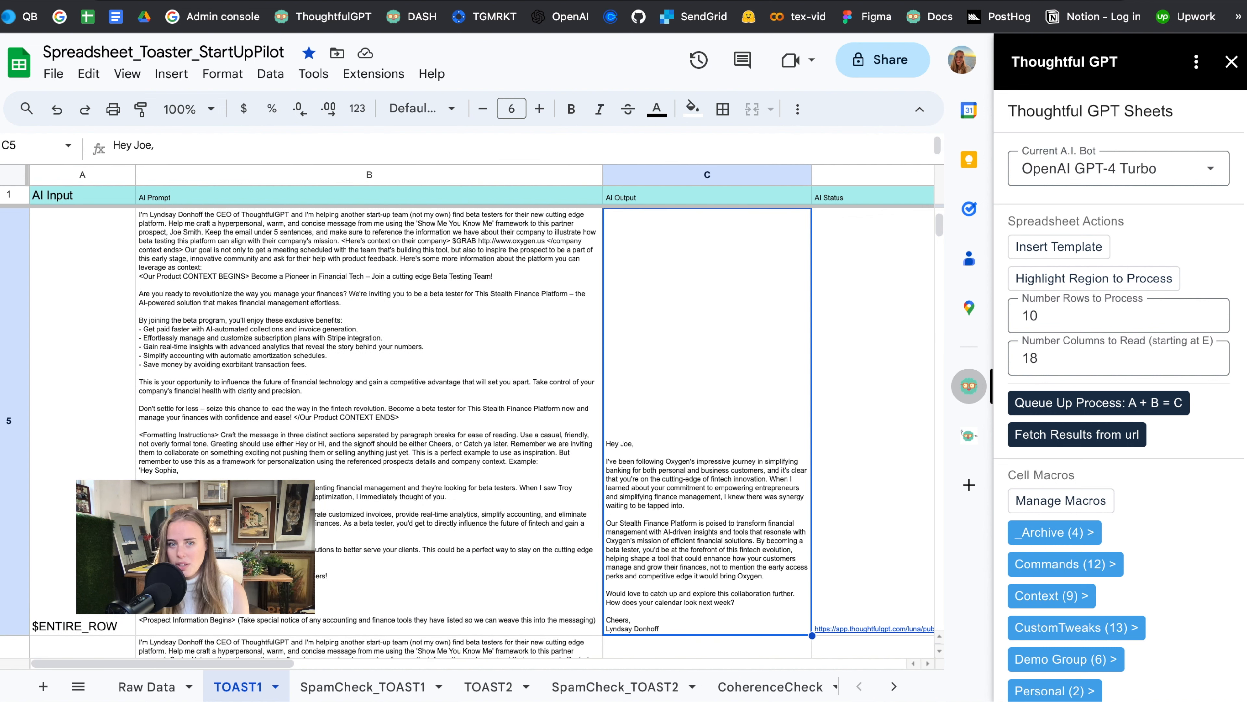
{"action": "key", "text": "Down"}
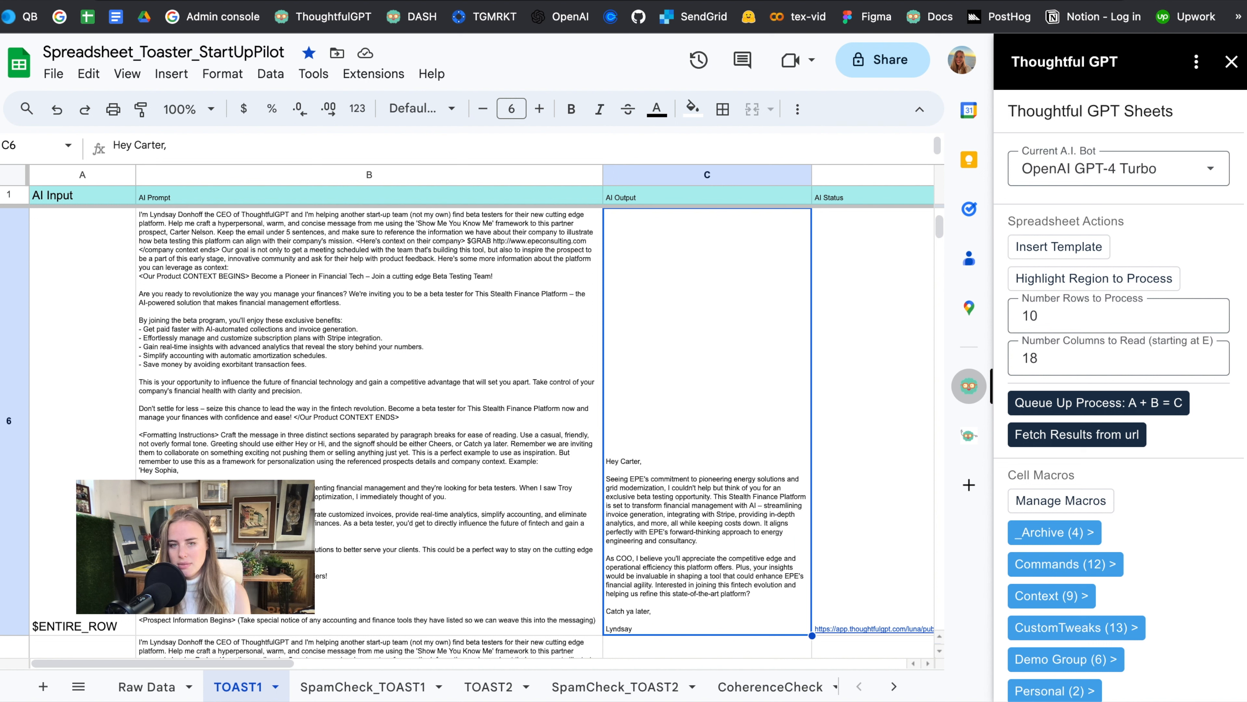
{"action": "key", "text": "Down"}
{"action": "key", "text": "Down"}
{"action": "key", "text": "Down"}
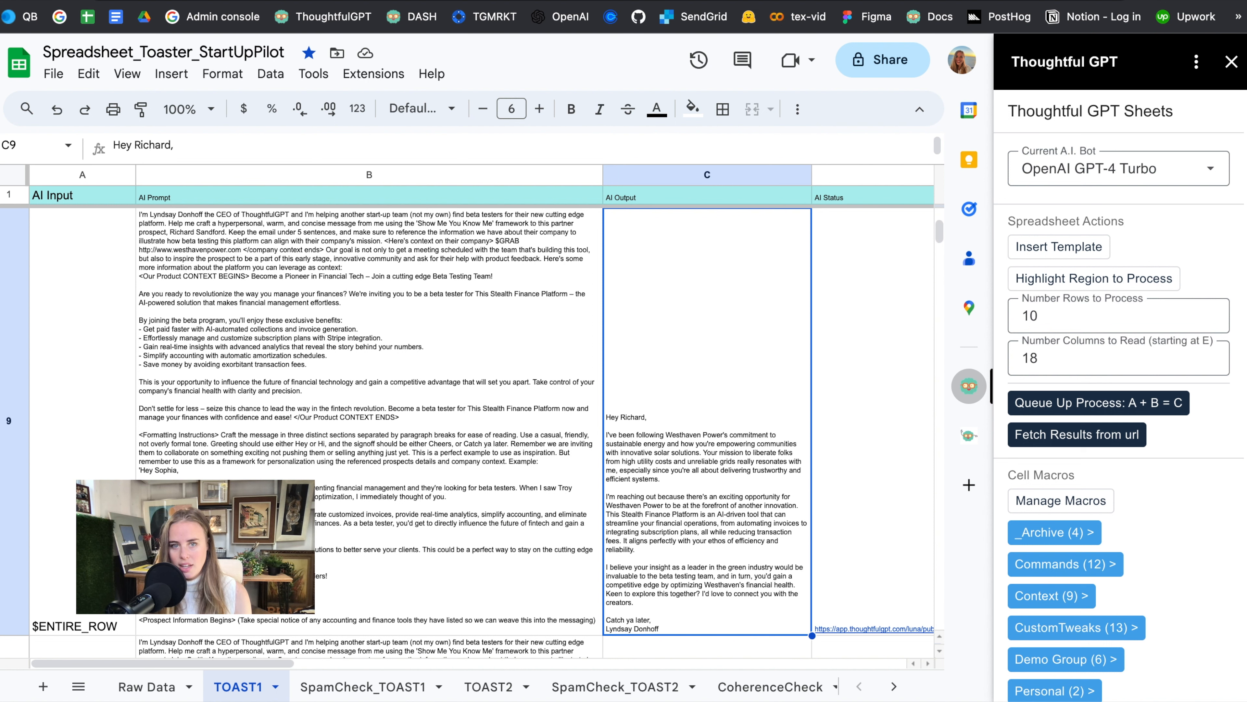
{"action": "key", "text": "Down"}
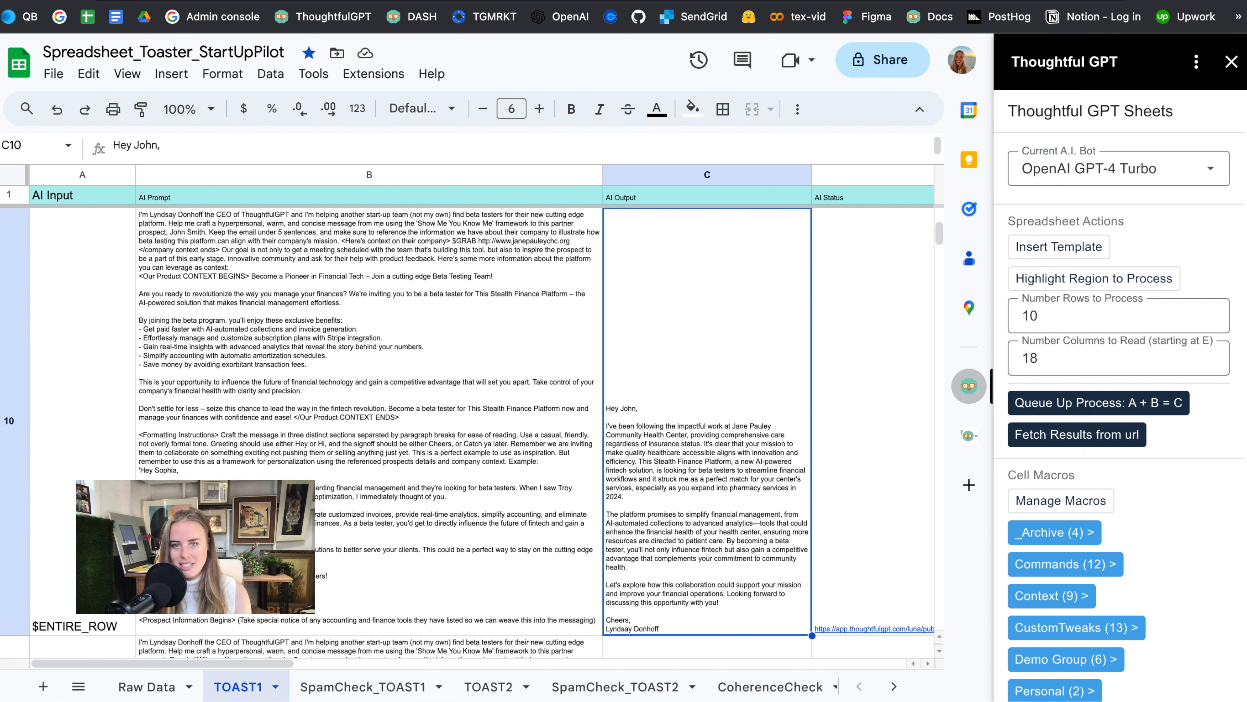
{"action": "key", "text": "Down"}
{"action": "key", "text": "Up"}
{"action": "key", "text": "Up"}
{"action": "key", "text": "Up"}
{"action": "key", "text": "Up"}
{"action": "key", "text": "Up"}
{"action": "key", "text": "Up"}
{"action": "key", "text": "Up"}
{"action": "key", "text": "Up"}
{"action": "key", "text": "Up"}
{"action": "key", "text": "Up"}
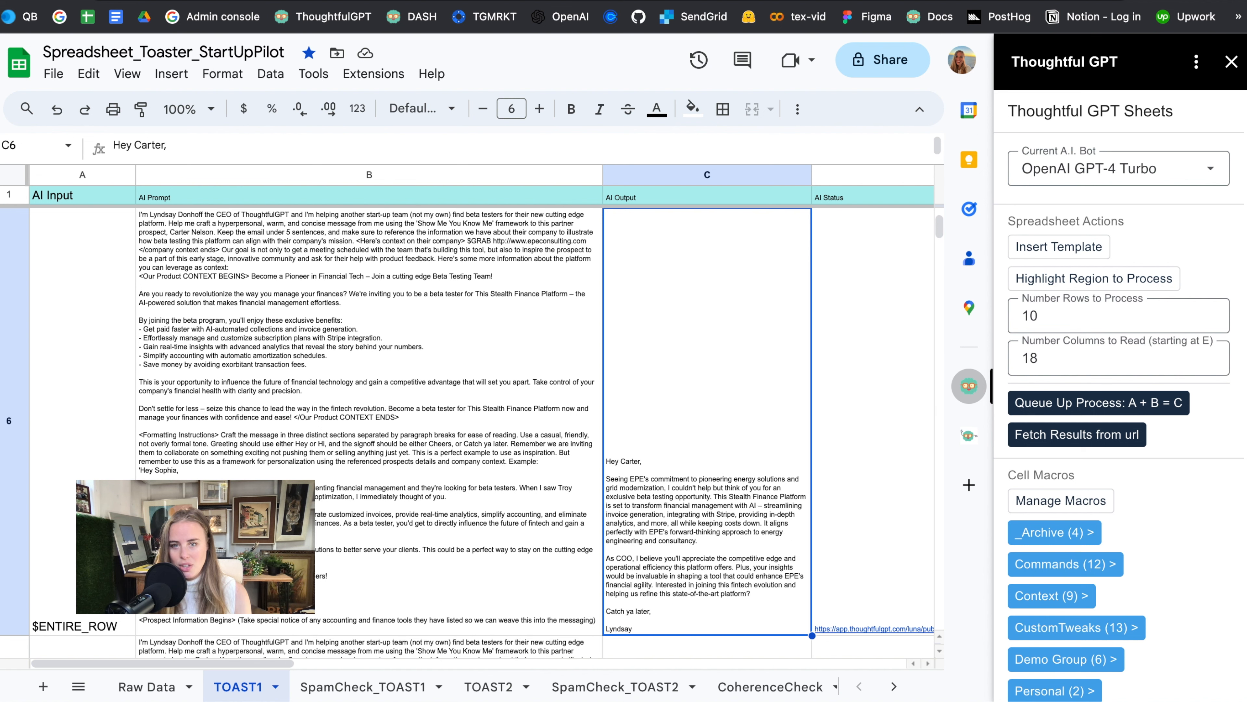
- Set the number of rows to process to 250, queue up the process, and check the AI Output column for result links
{"action": "left_click", "coordinate": [1061, 317]}
{"action": "key", "text": "ctrl+a"}
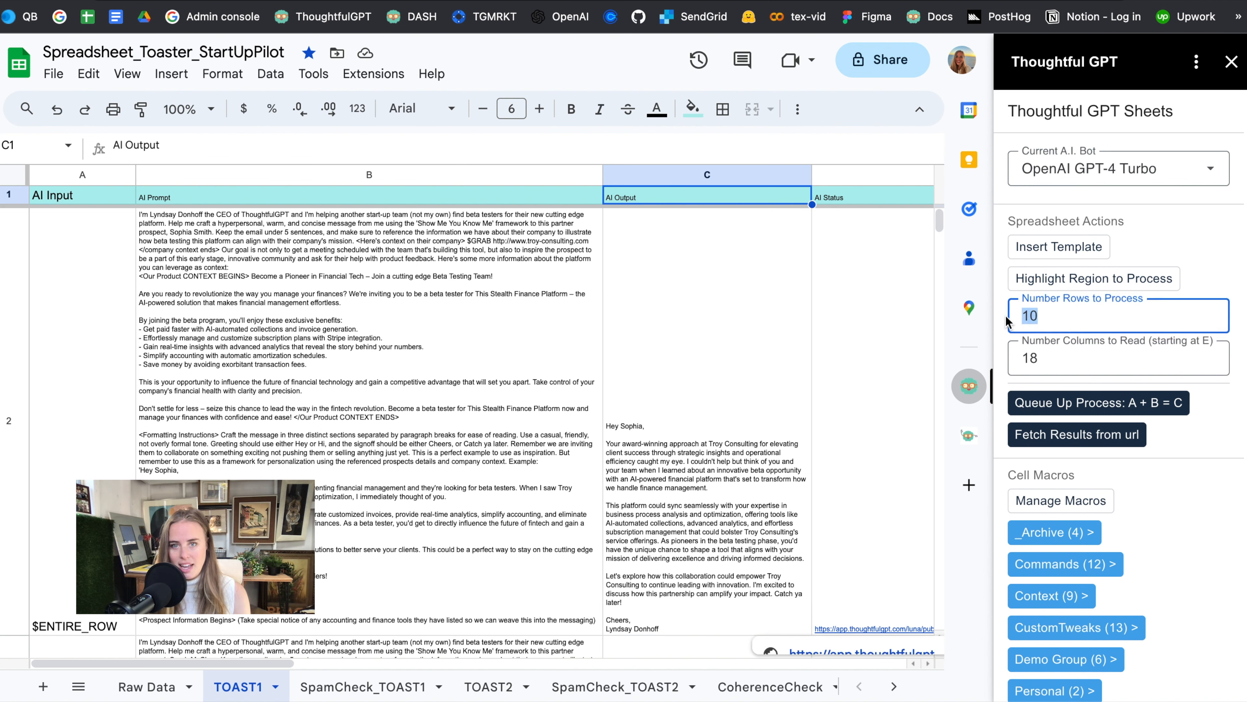
{"action": "type", "text": "250"}
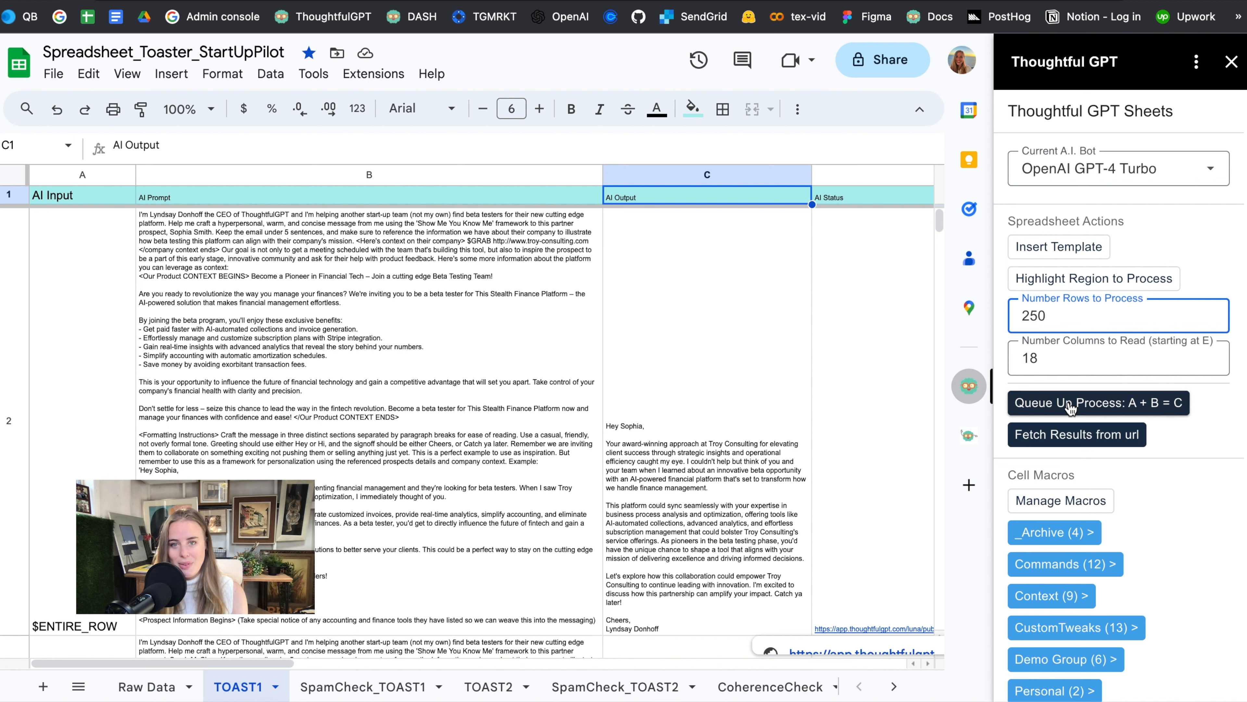
{"action": "left_click", "coordinate": [1068, 405]}
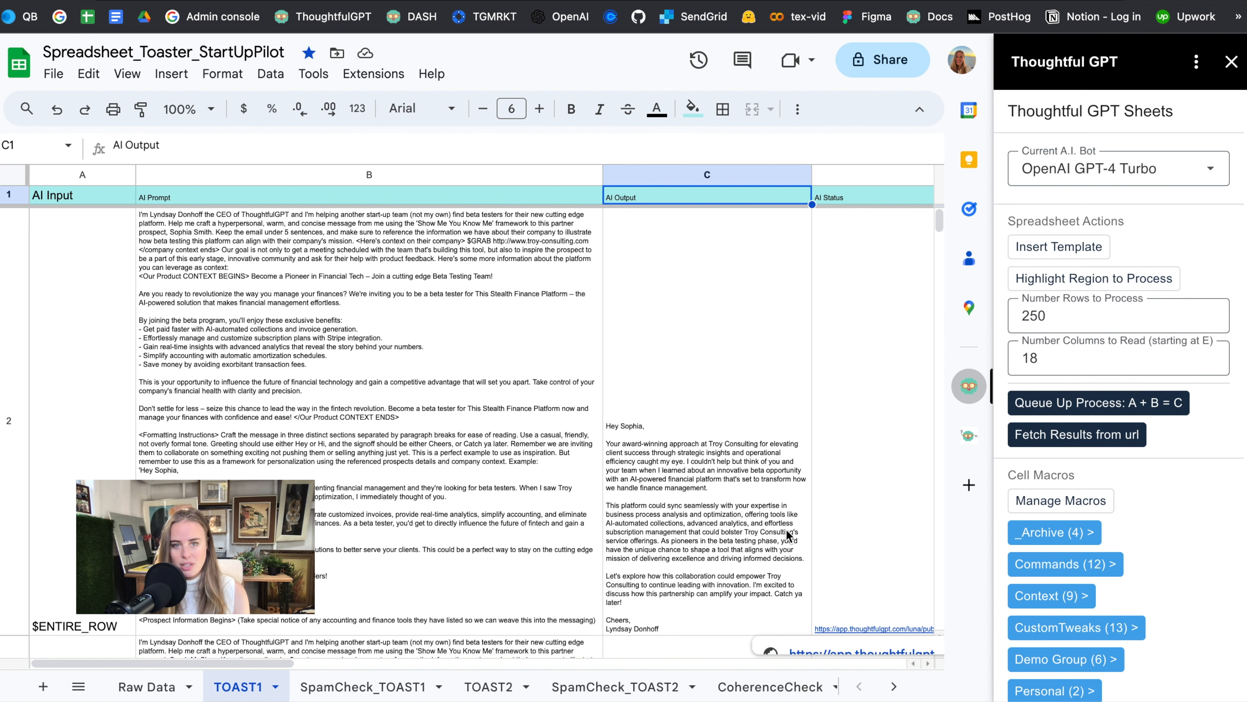
{"action": "scroll", "coordinate": [786, 529], "scroll_direction": "down", "scroll_amount": 20}
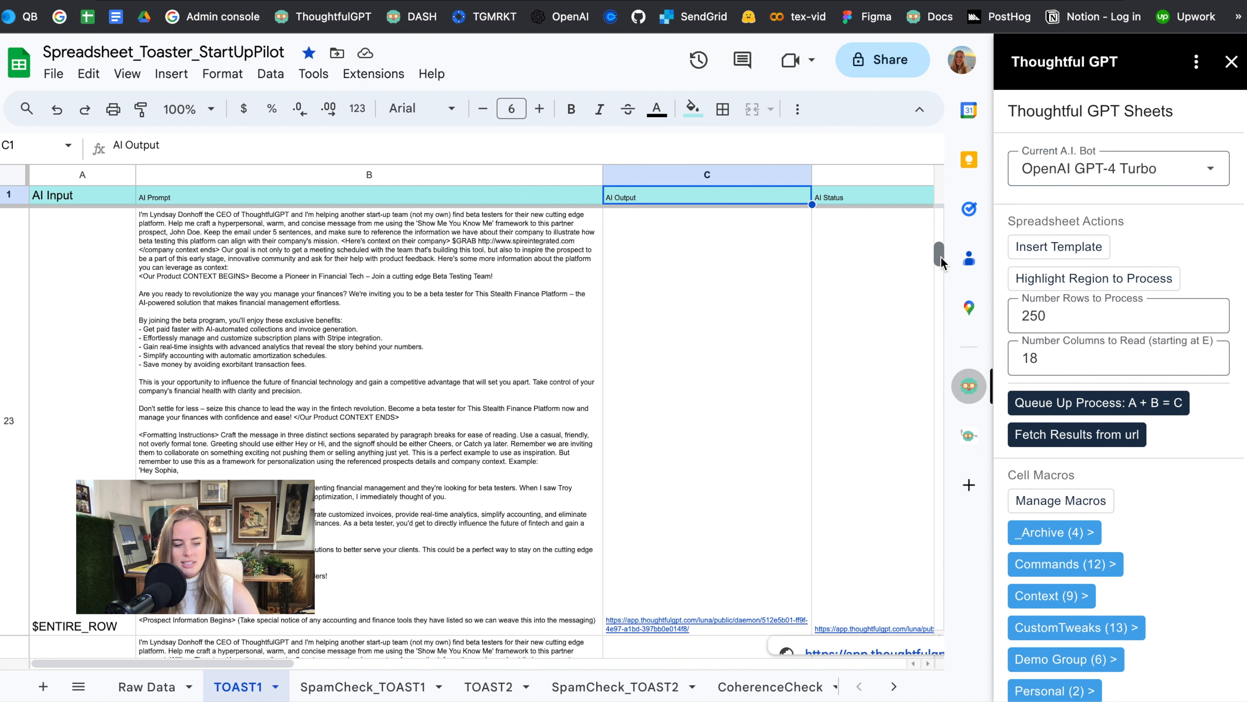
{"action": "left_click_drag", "start_coordinate": [939, 255], "coordinate": [938, 218]}
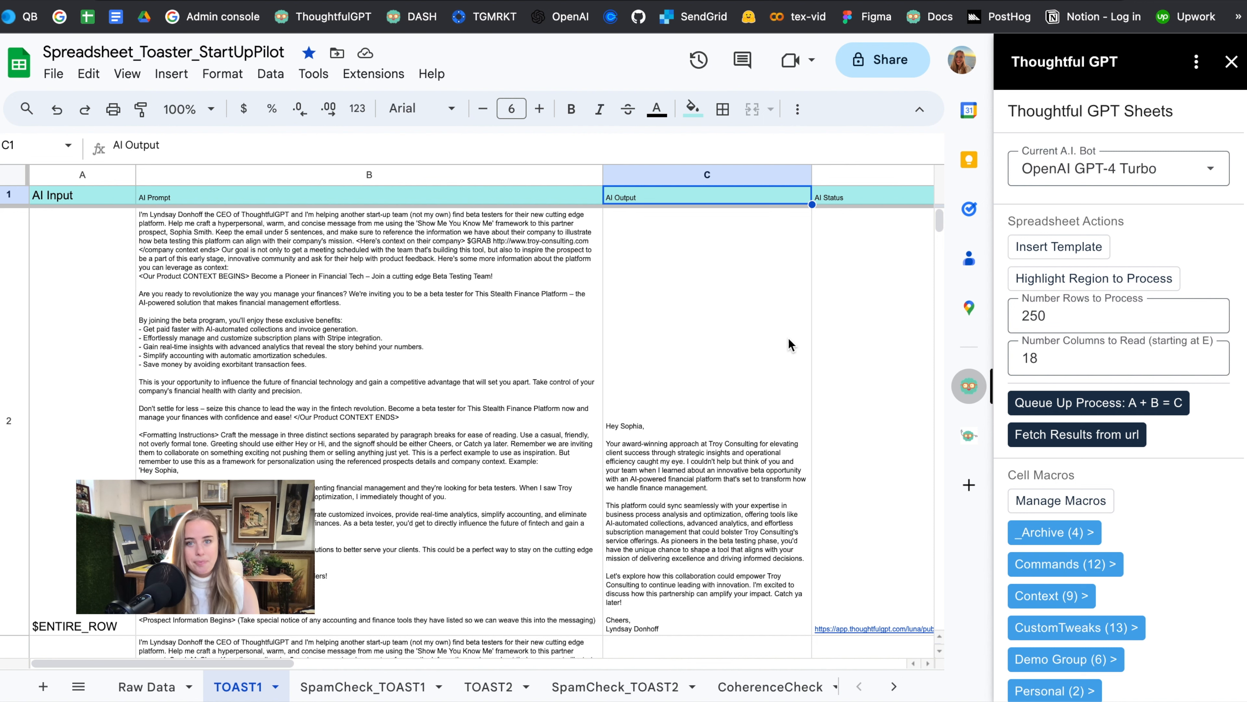
- Fetch the results for the queued rows and look over the new messages down to row 14
{"action": "left_click", "coordinate": [1038, 436]}
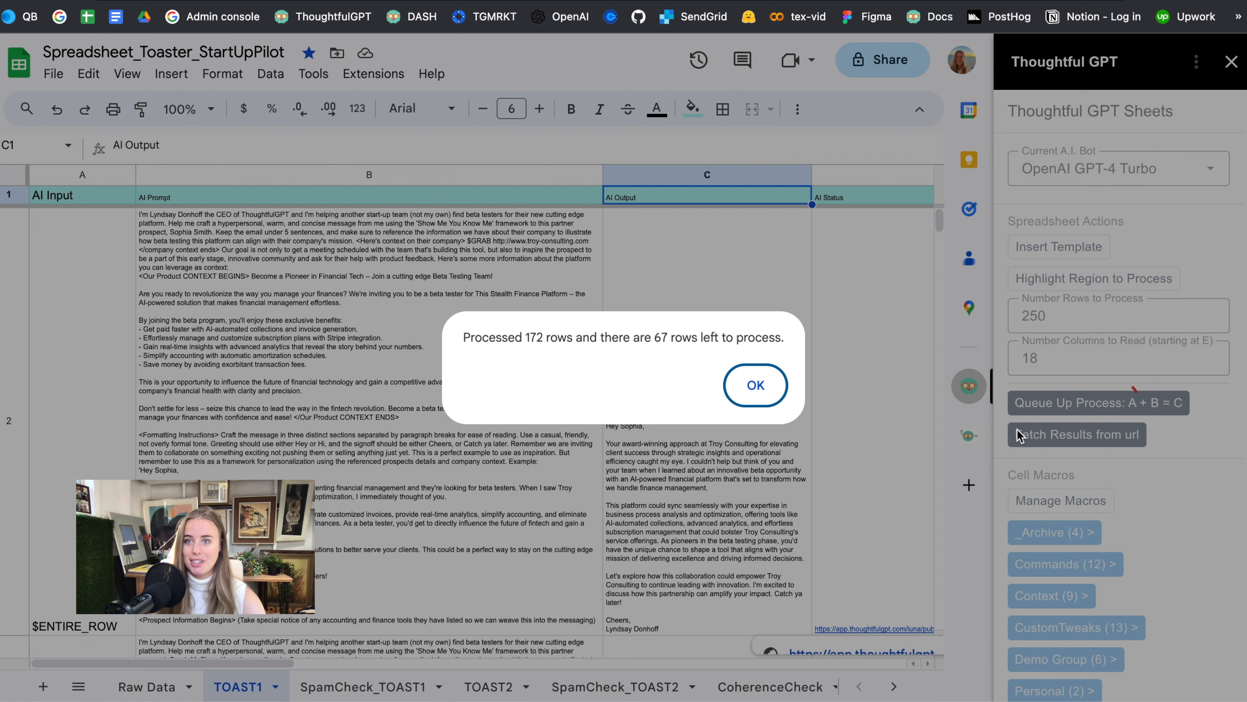
{"action": "left_click", "coordinate": [757, 385]}
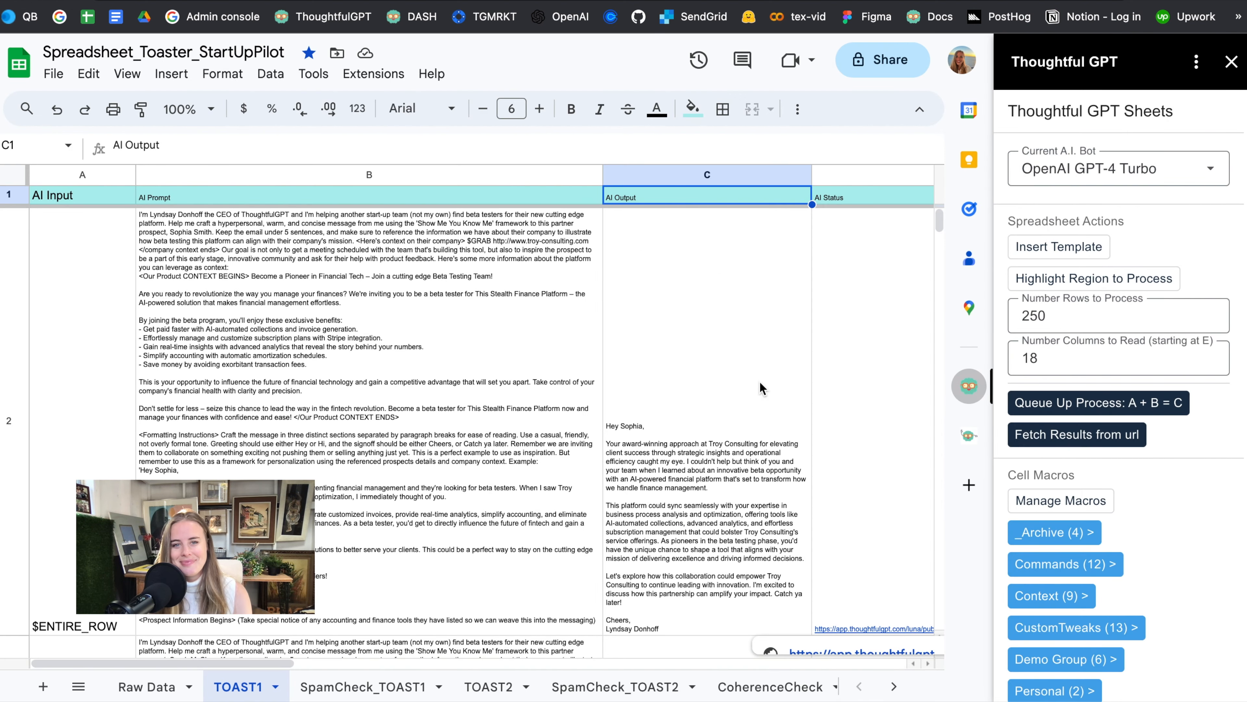
{"action": "scroll", "coordinate": [760, 388], "scroll_direction": "down", "scroll_amount": 11}
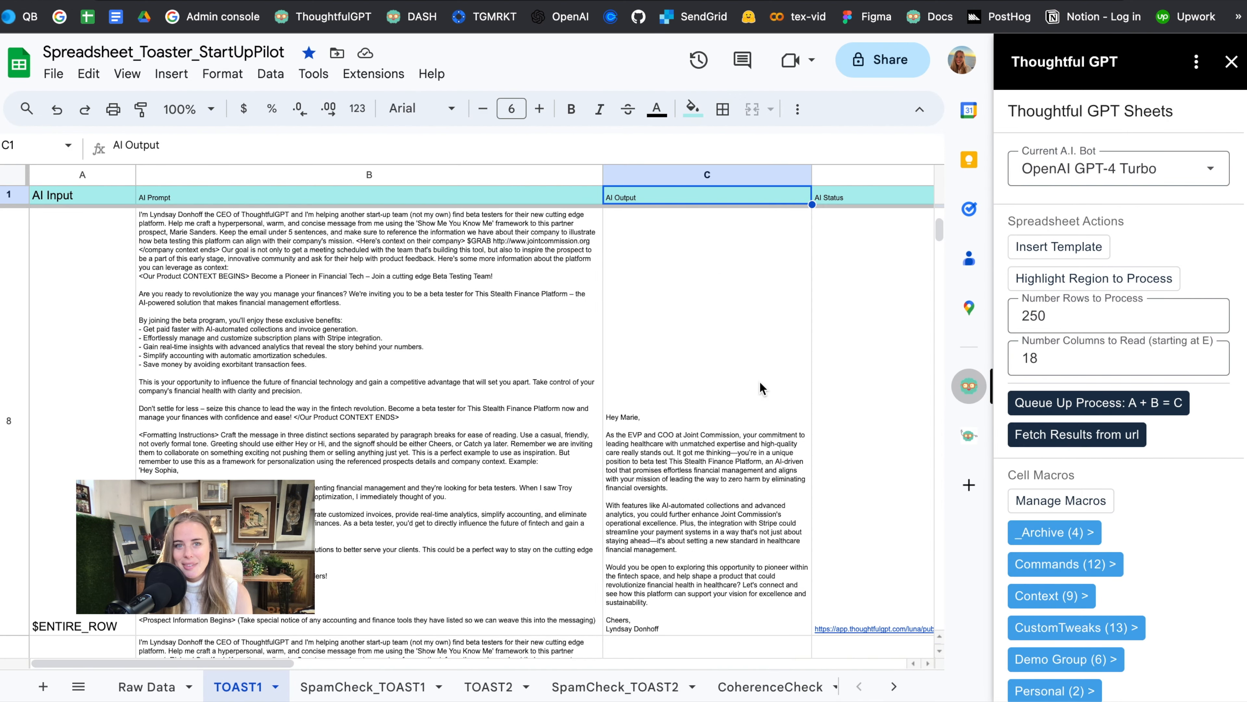
{"action": "scroll", "coordinate": [760, 388], "scroll_direction": "down", "scroll_amount": 1}
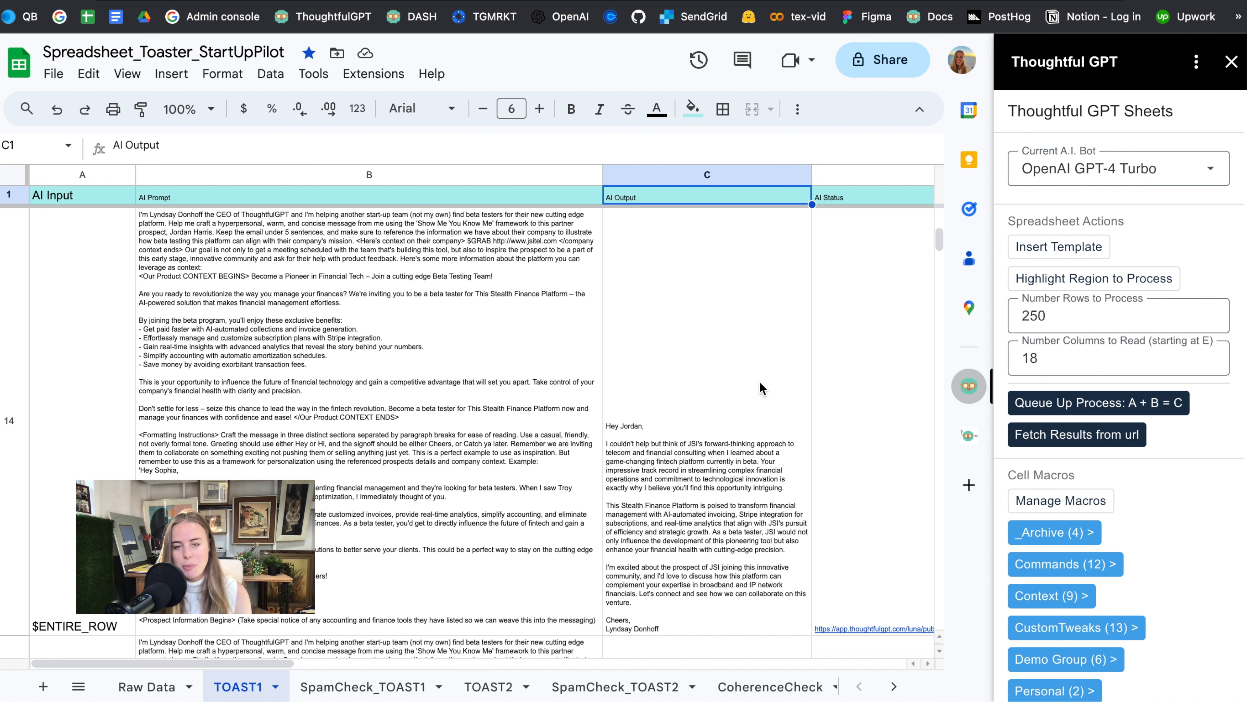
- Increase the font size of the whole AI Output column to 8
{"action": "left_click", "coordinate": [743, 437]}
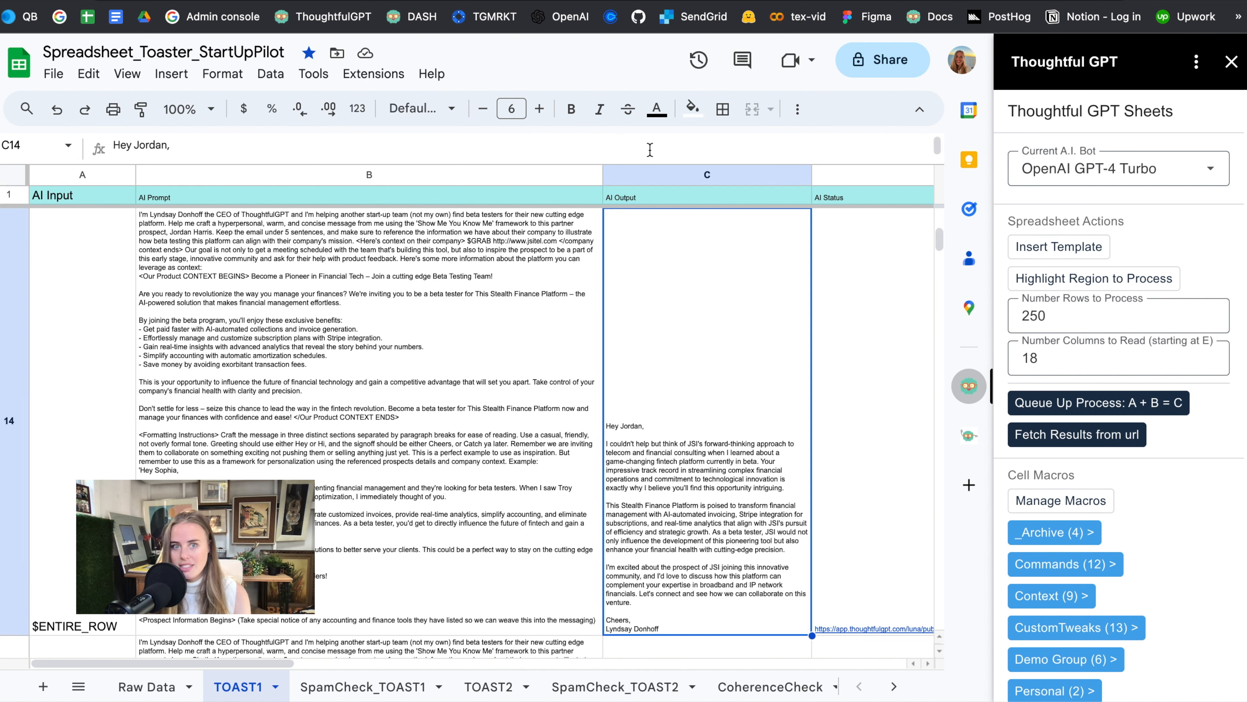
{"action": "left_click", "coordinate": [634, 175]}
{"action": "left_click", "coordinate": [539, 108]}
{"action": "left_click", "coordinate": [540, 109]}
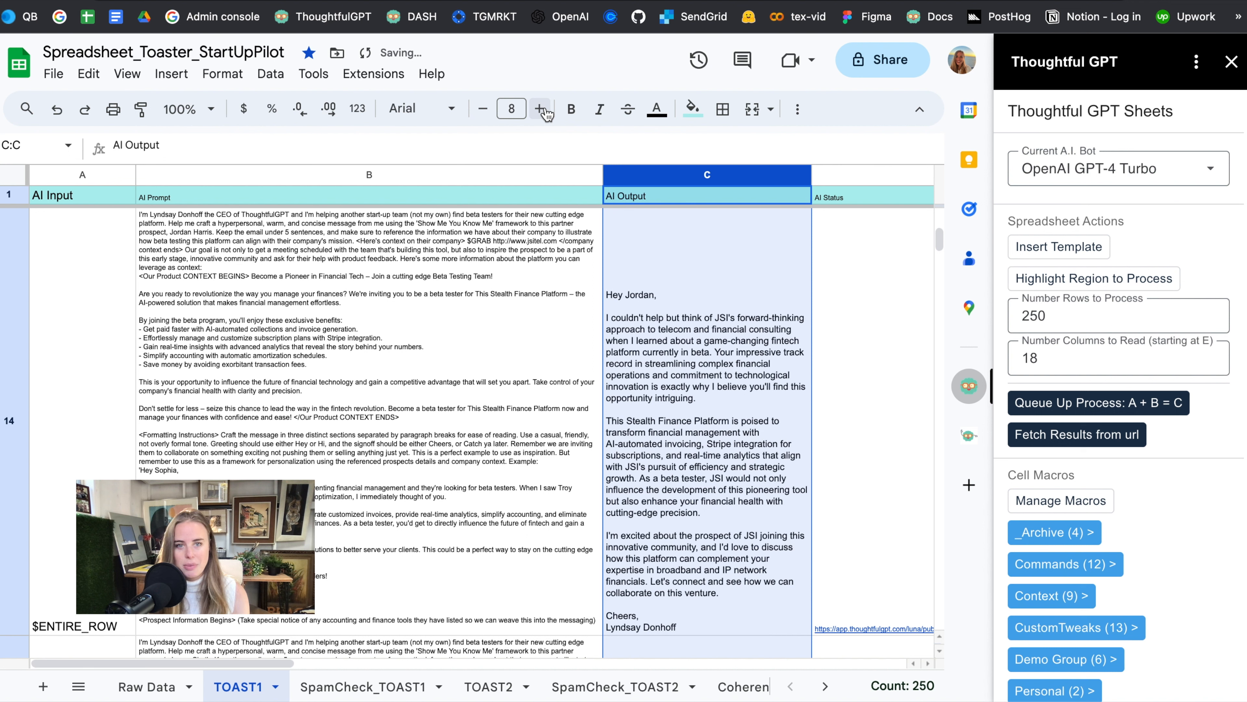
- Read through the enlarged outreach messages in the AI Output column from row 14 down to row 27
{"action": "left_click", "coordinate": [706, 382]}
{"action": "key", "text": "Down"}
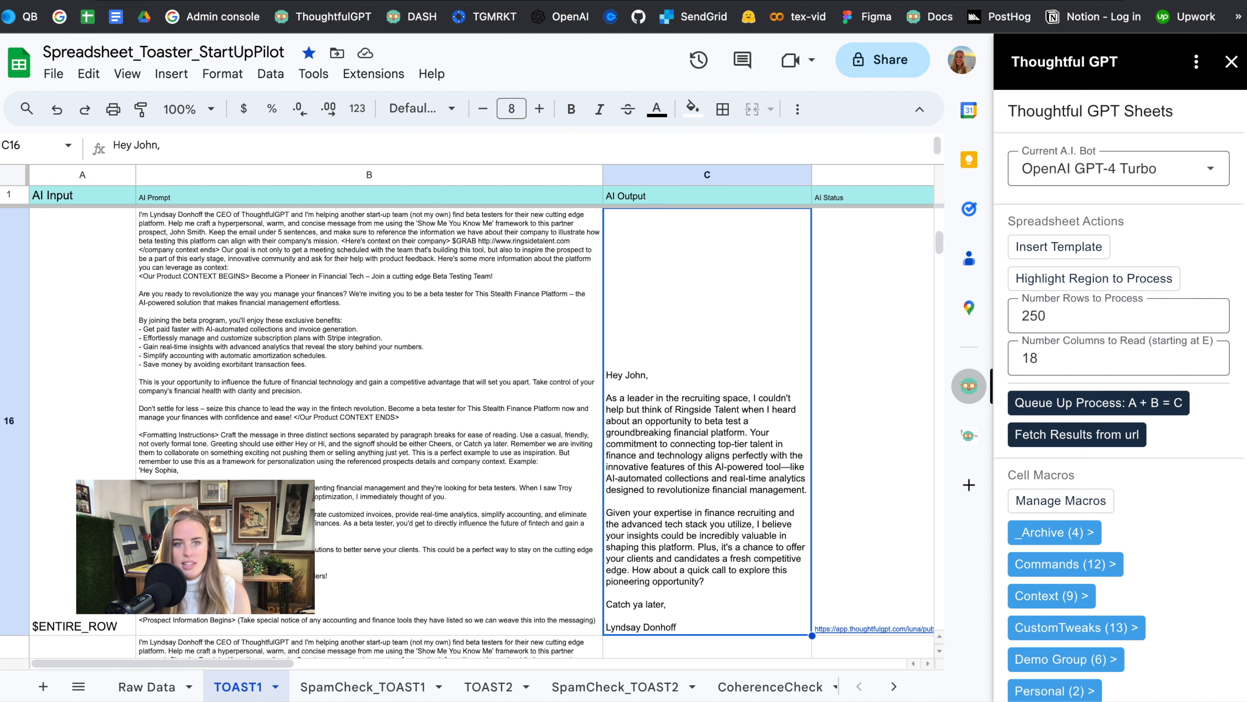
{"action": "key", "text": "Down"}
{"action": "key", "text": "Down"}
{"action": "key", "text": "Down"}
{"action": "key", "text": "Down"}
{"action": "key", "text": "Down"}
{"action": "key", "text": "Down"}
{"action": "key", "text": "Down"}
{"action": "key", "text": "Down"}
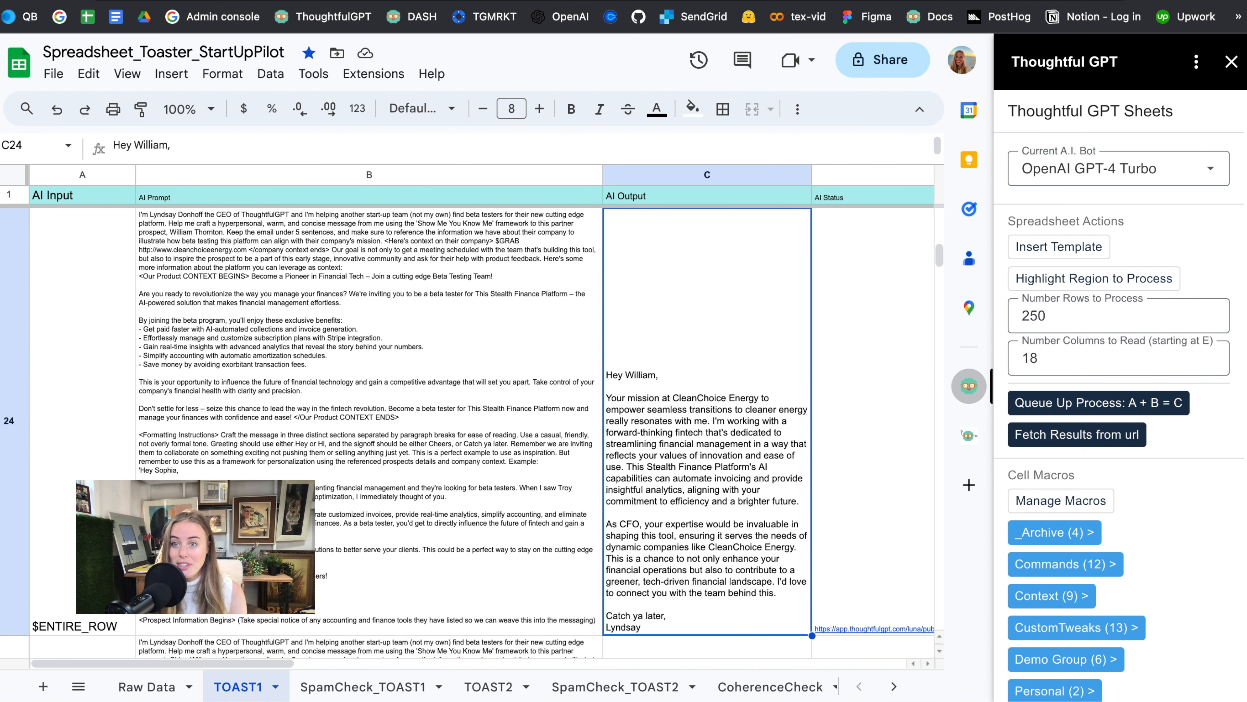
{"action": "key", "text": "Down"}
{"action": "key", "text": "Down"}
{"action": "key", "text": "Down"}
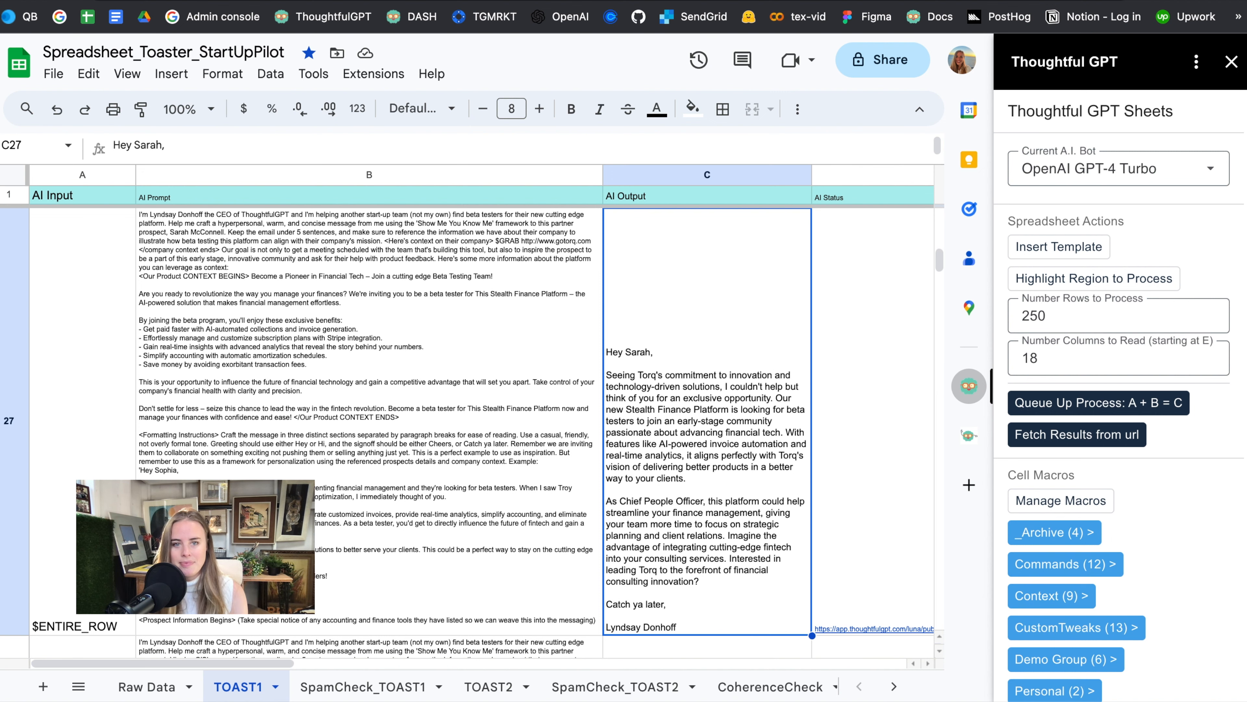
- Fetch the remaining results and check the generated messages near the end of the sheet around row 249
{"action": "left_click", "coordinate": [1081, 444]}
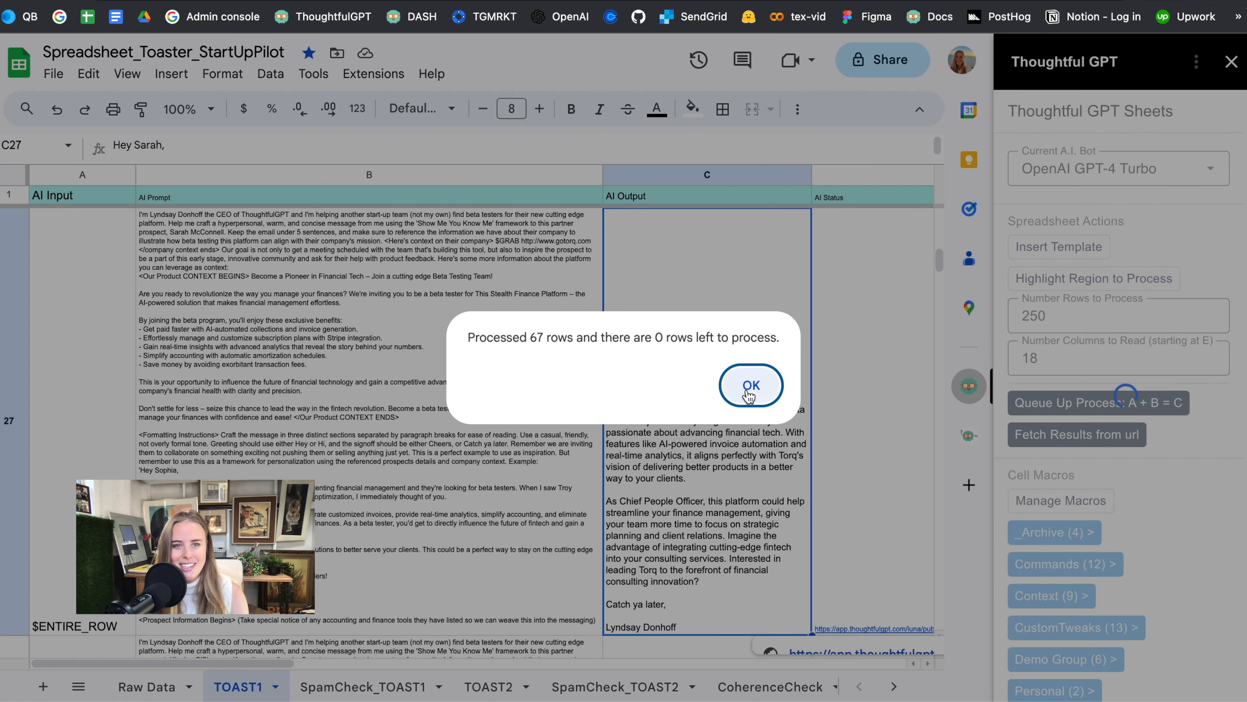
{"action": "left_click", "coordinate": [750, 388]}
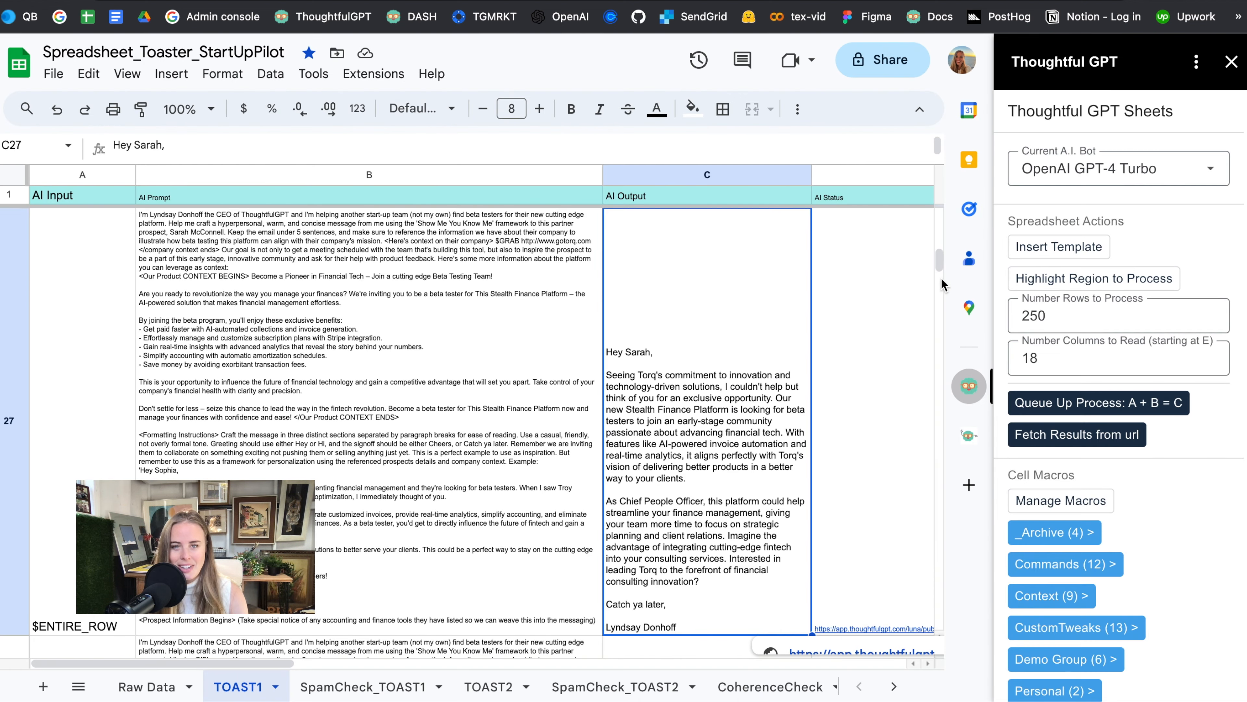
{"action": "left_click_drag", "start_coordinate": [942, 277], "coordinate": [950, 615]}
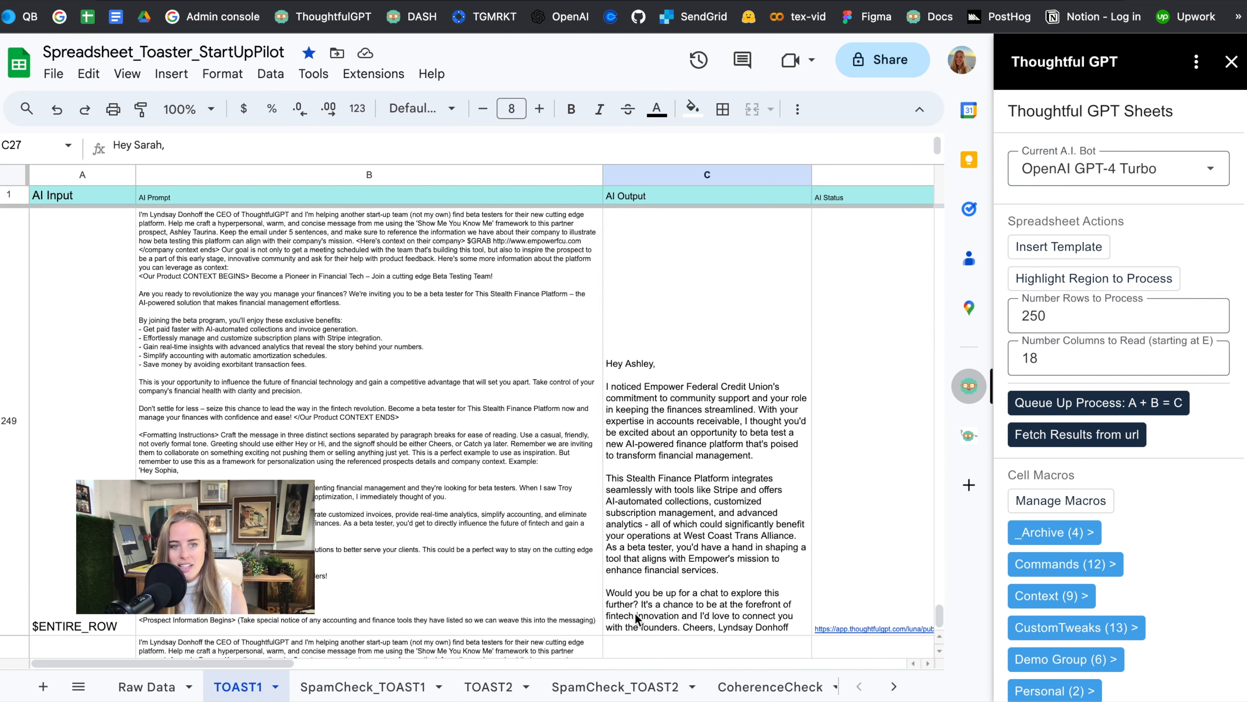
- Insert the Spam_Check macro from the TOASTING group into B2 of the SpamCheck_TOAST1 sheet and look over its prompt
{"action": "left_click", "coordinate": [403, 688]}
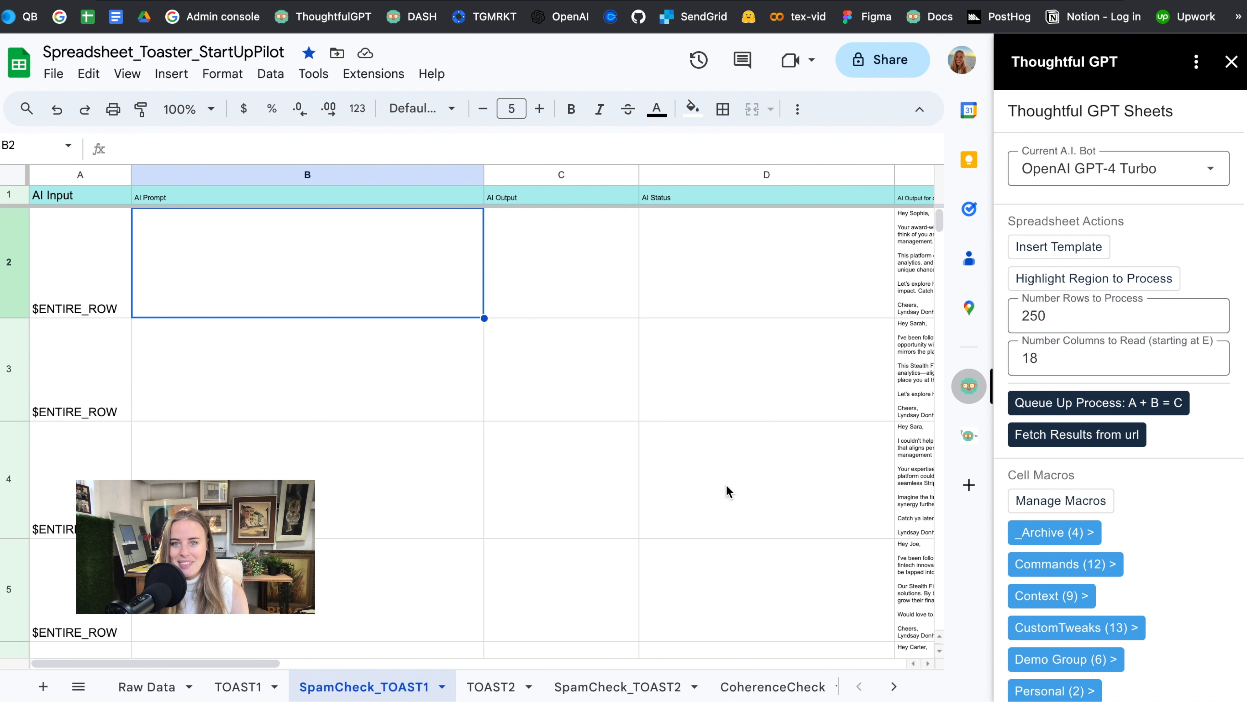
{"action": "left_click", "coordinate": [629, 252]}
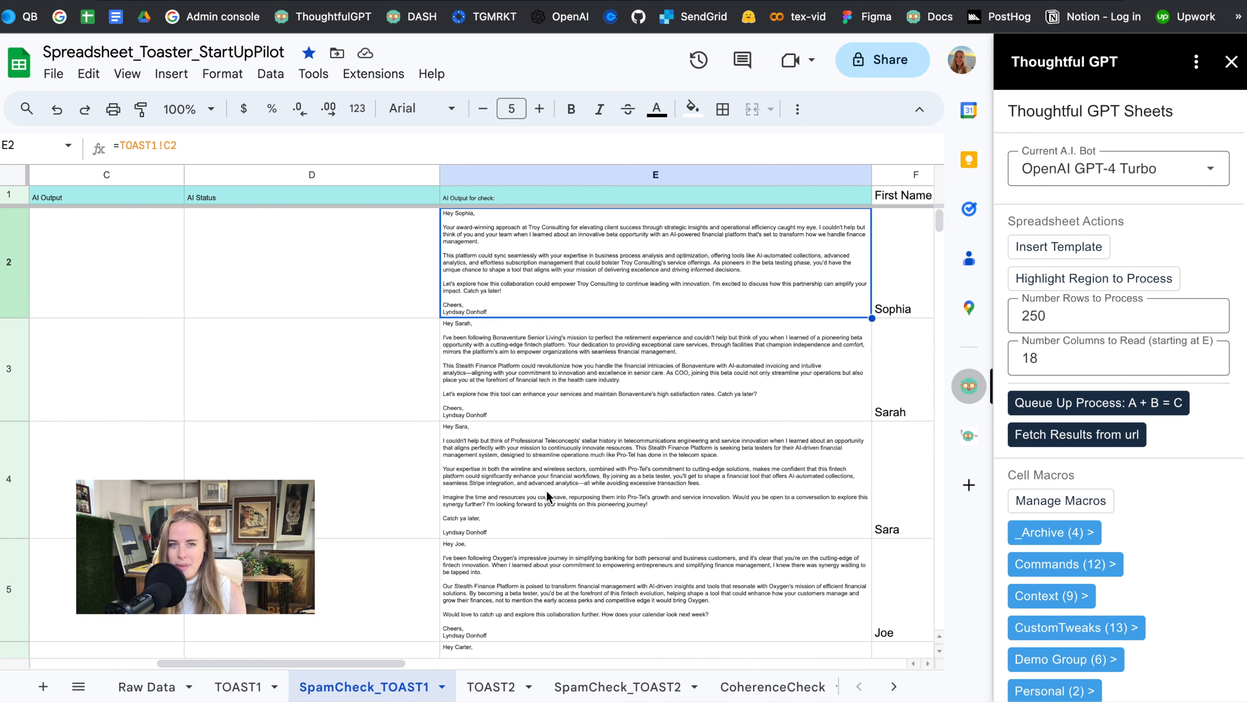
{"action": "scroll", "coordinate": [546, 490], "scroll_direction": "left", "scroll_amount": 5}
{"action": "left_click", "coordinate": [361, 298]}
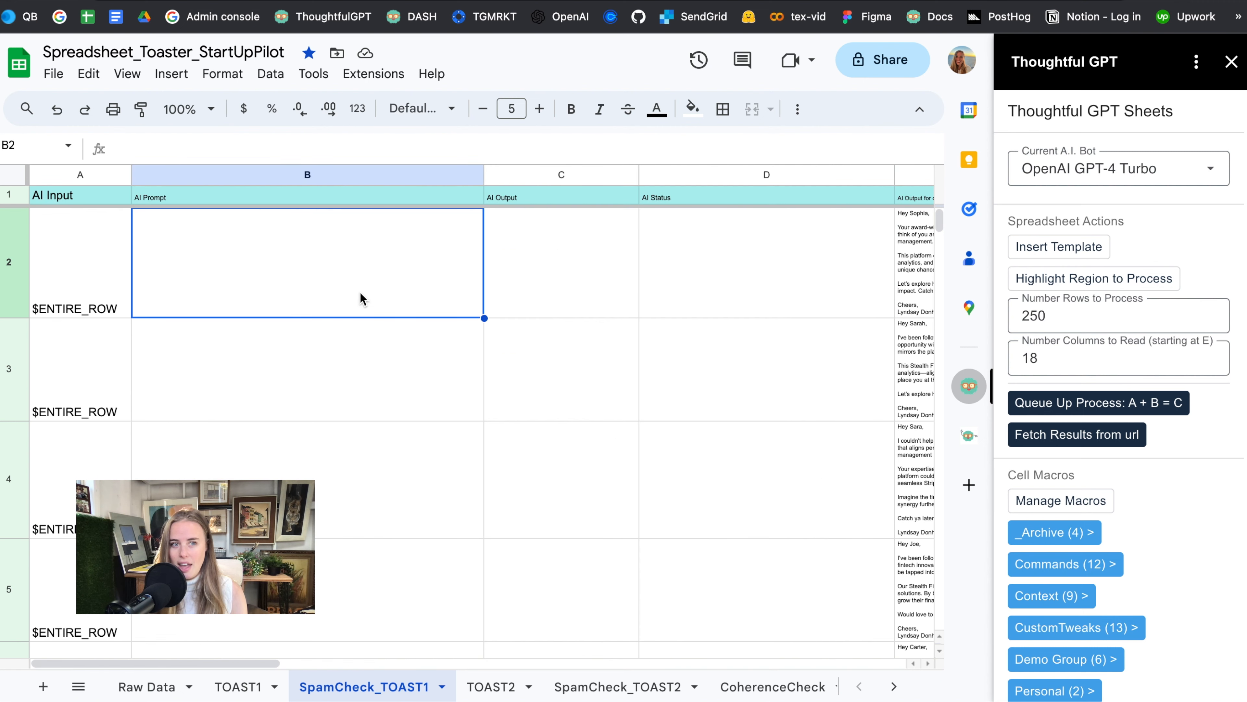
{"action": "scroll", "coordinate": [1142, 570], "scroll_direction": "down", "scroll_amount": 5}
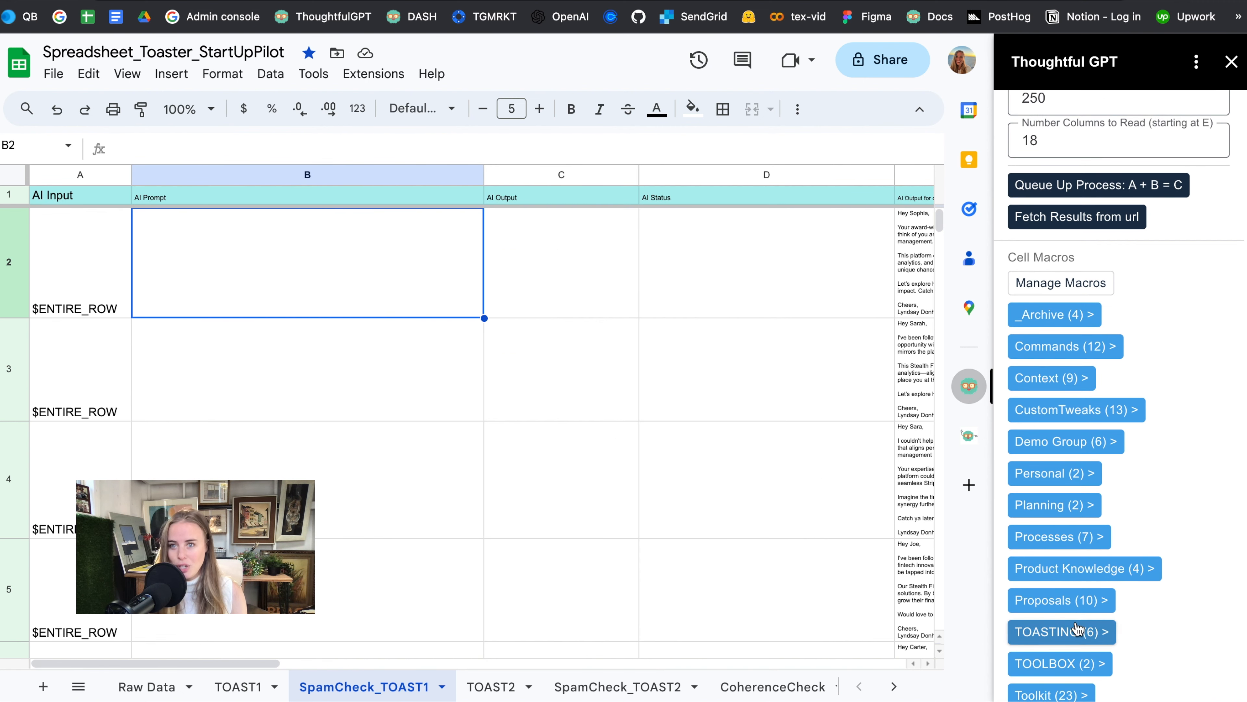
{"action": "left_click", "coordinate": [1075, 627]}
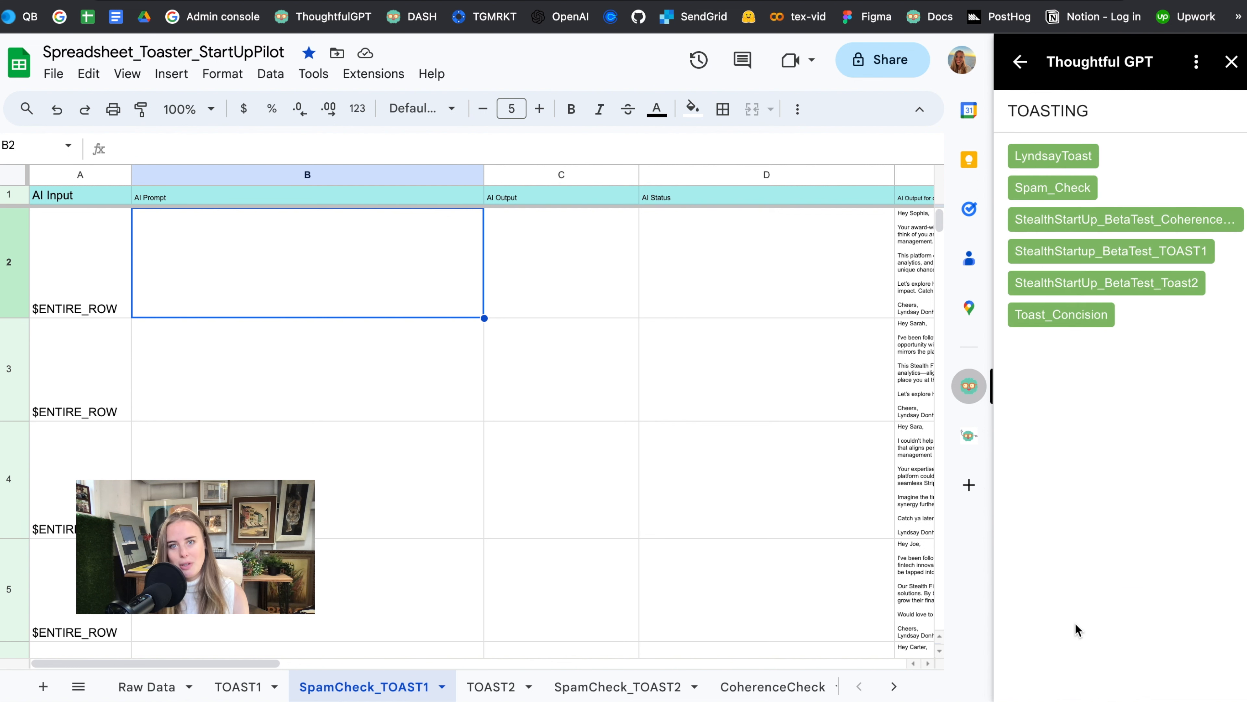
{"action": "left_click", "coordinate": [1072, 181]}
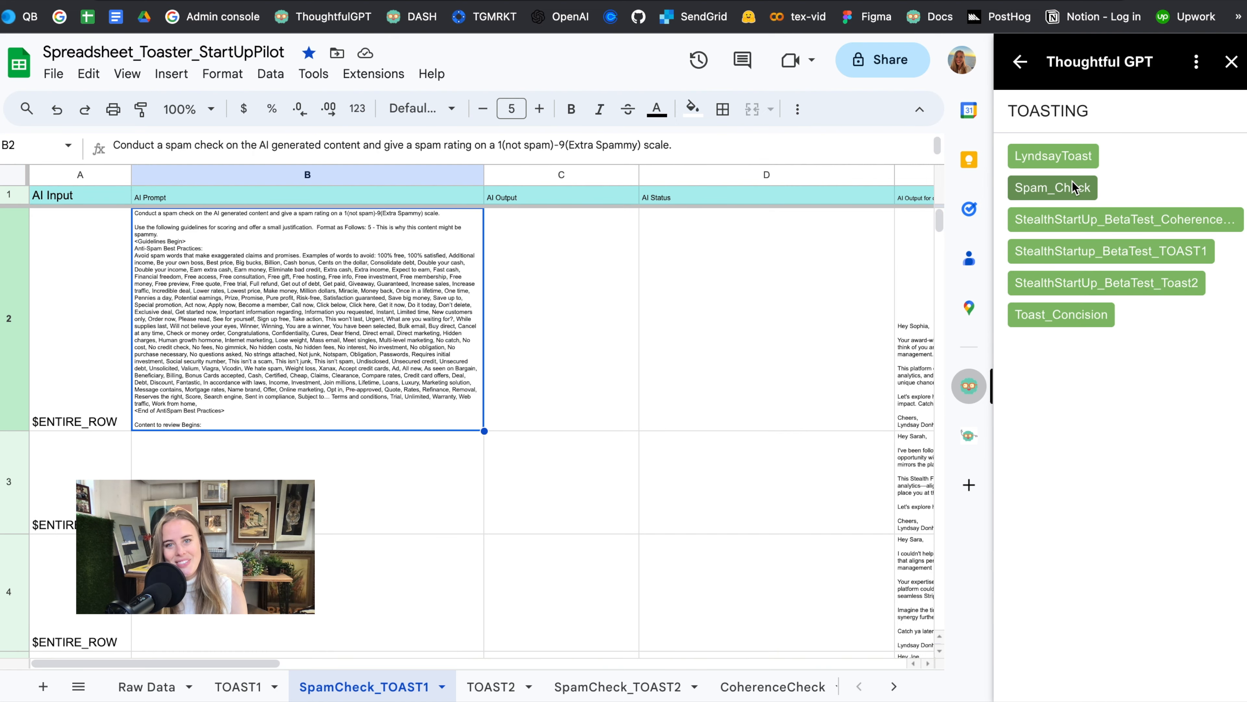
{"action": "left_click_drag", "start_coordinate": [424, 166], "coordinate": [454, 481]}
{"action": "left_click_drag", "start_coordinate": [458, 396], "coordinate": [457, 211]}
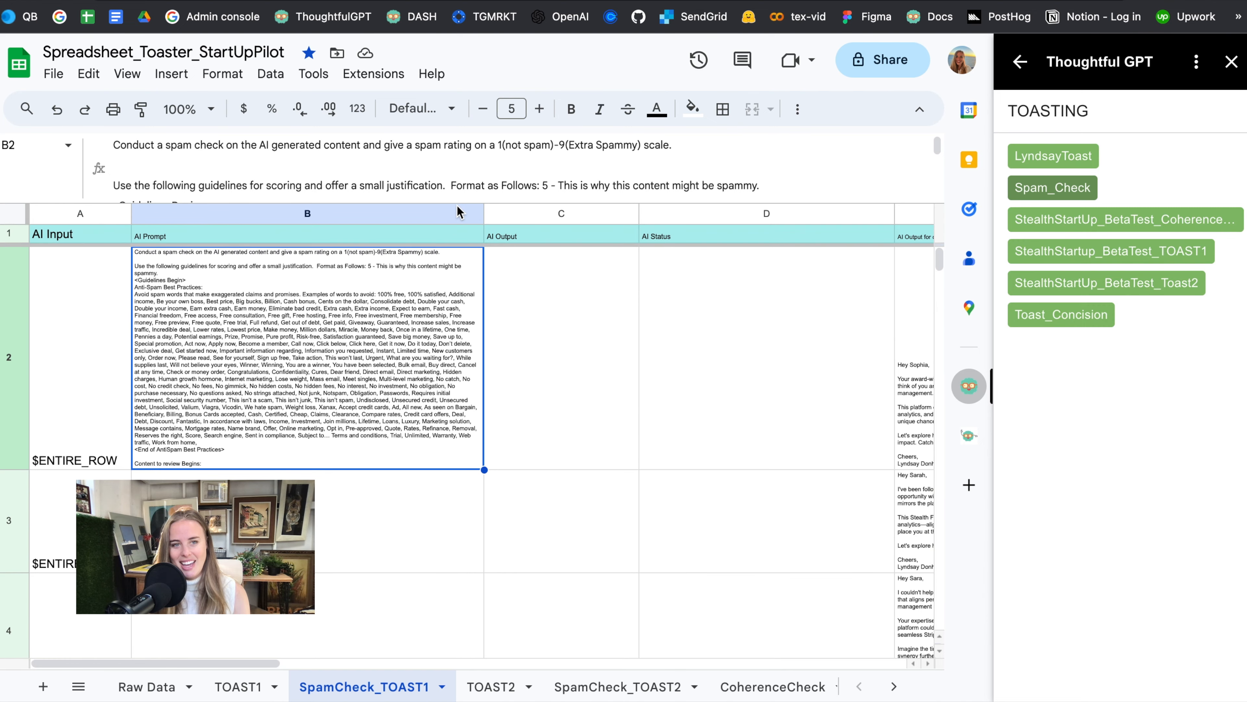
- Set the number of columns to read to 1 and switch the AI bot to Anthropic Claude Instant
{"action": "left_click", "coordinate": [520, 433]}
{"action": "left_click", "coordinate": [1022, 72]}
{"action": "scroll", "coordinate": [1105, 344], "scroll_direction": "up", "scroll_amount": 3}
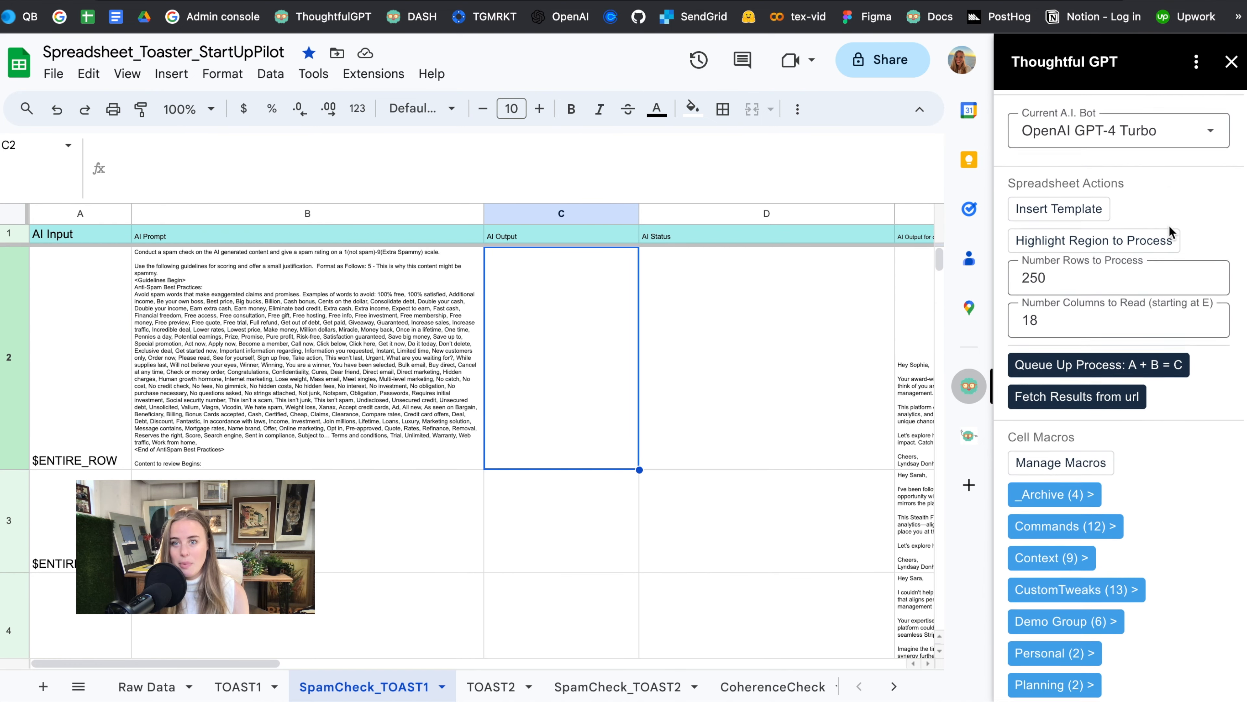
{"action": "left_click", "coordinate": [1047, 360]}
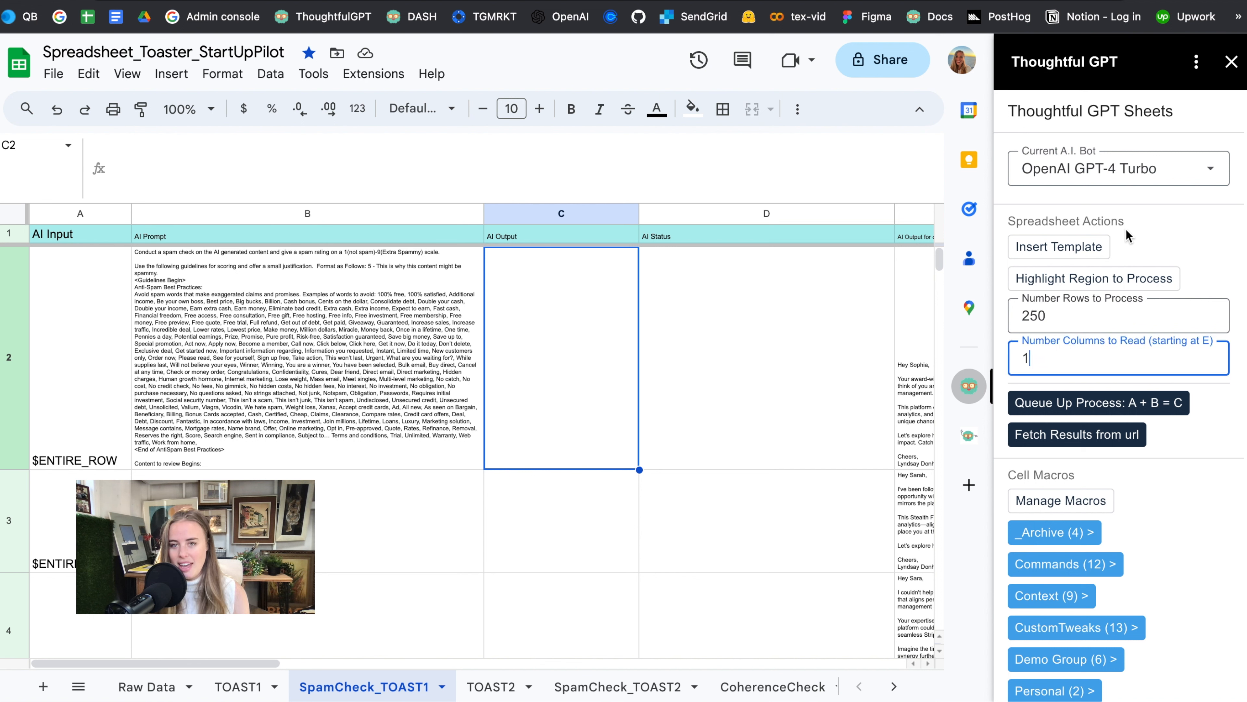
{"action": "left_click", "coordinate": [1169, 169]}
{"action": "left_click", "coordinate": [1145, 346]}
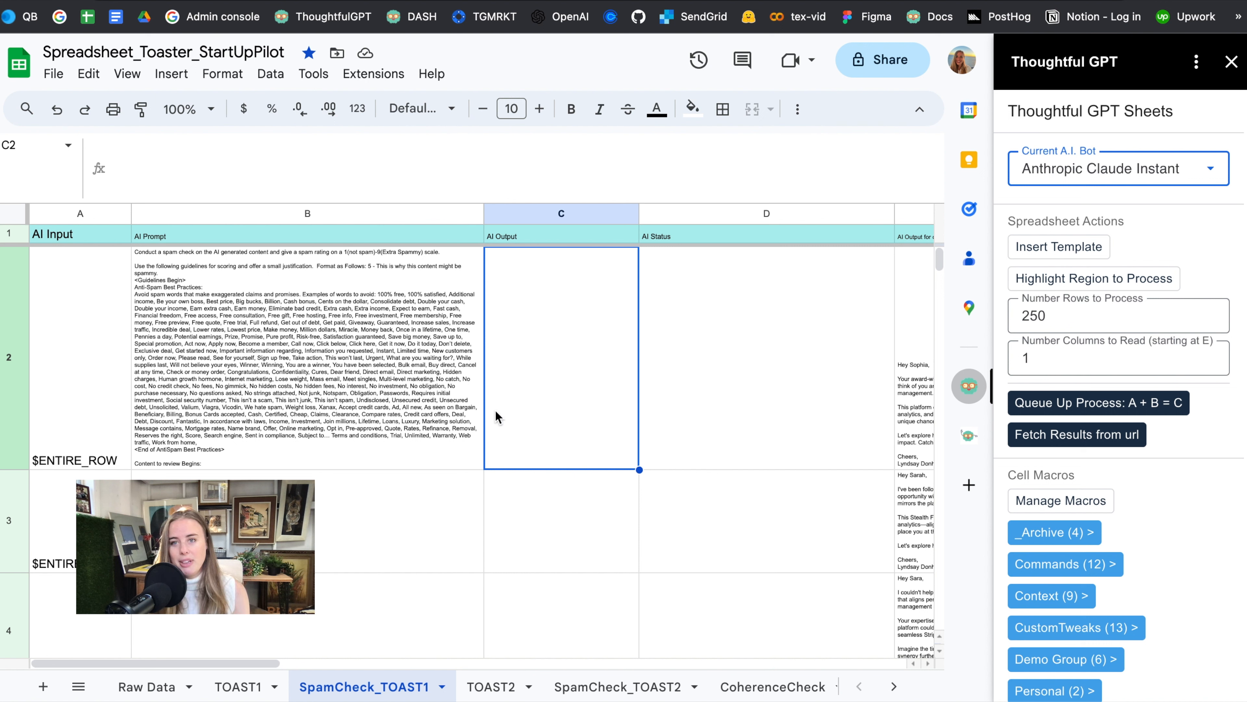
- Queue up the spam check for the sheet's rows and fetch the results into the AI Output column
{"action": "left_click", "coordinate": [1089, 410]}
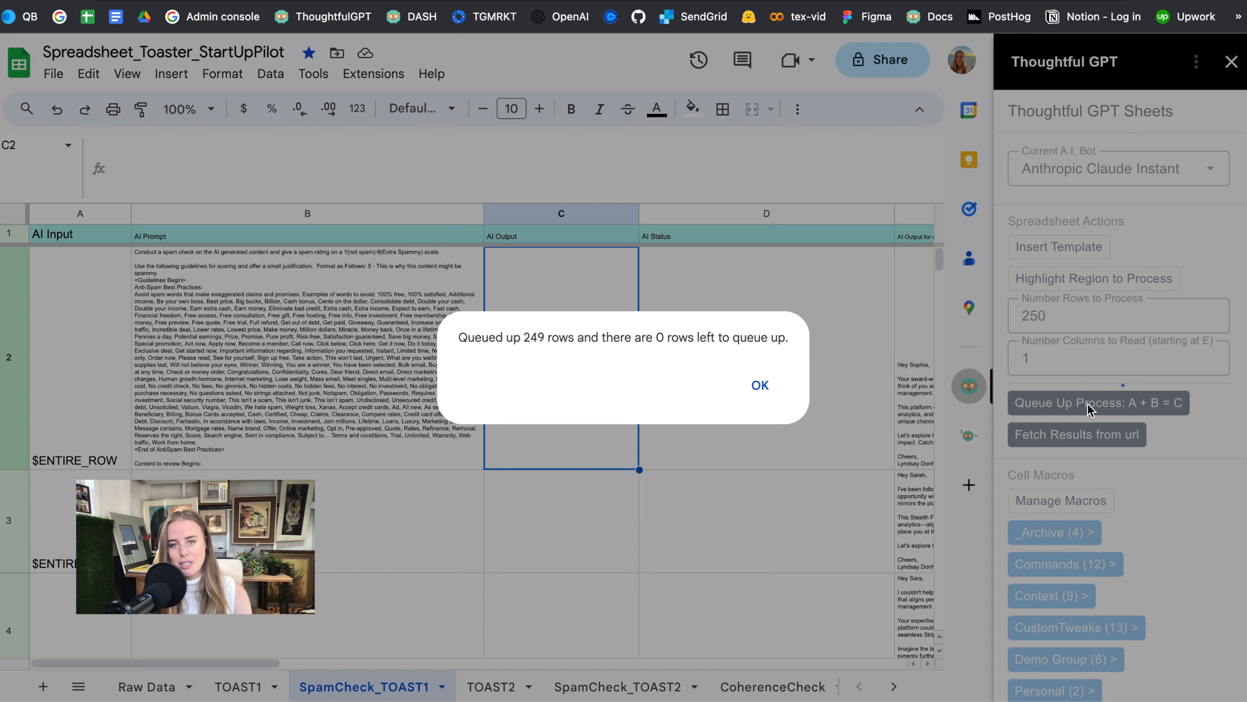
{"action": "left_click", "coordinate": [759, 389]}
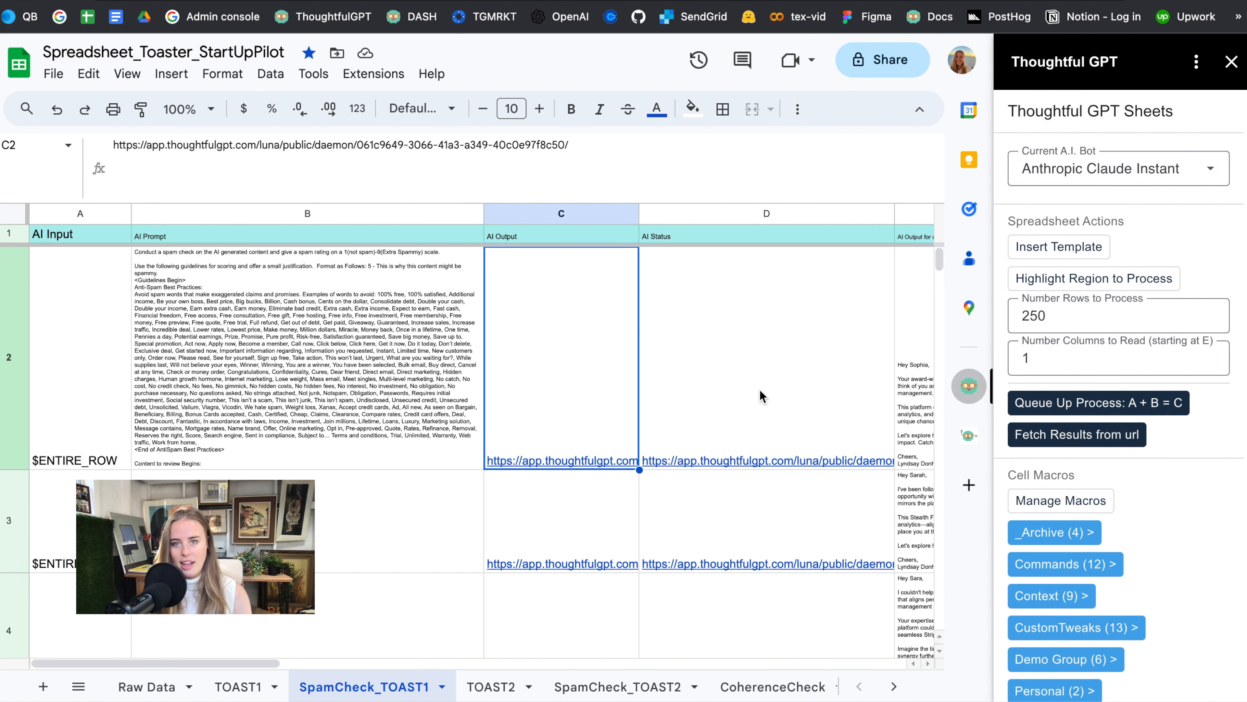
{"action": "left_click", "coordinate": [1034, 443]}
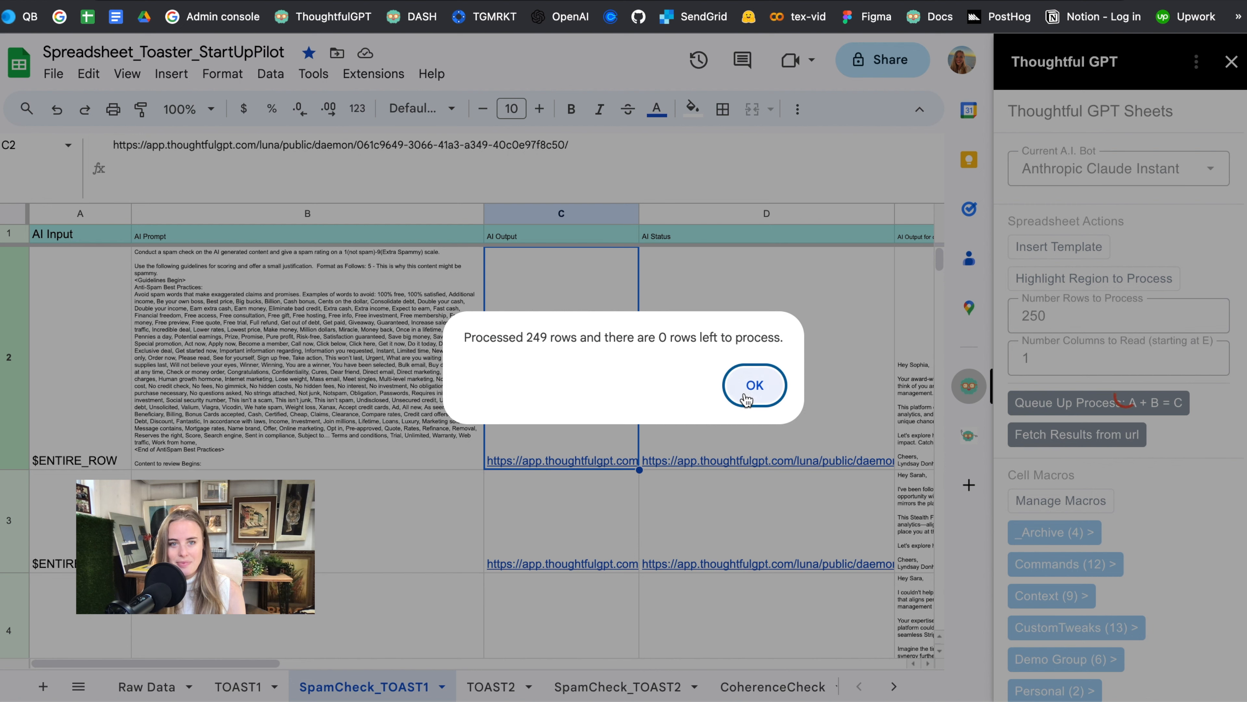
{"action": "left_click", "coordinate": [746, 388]}
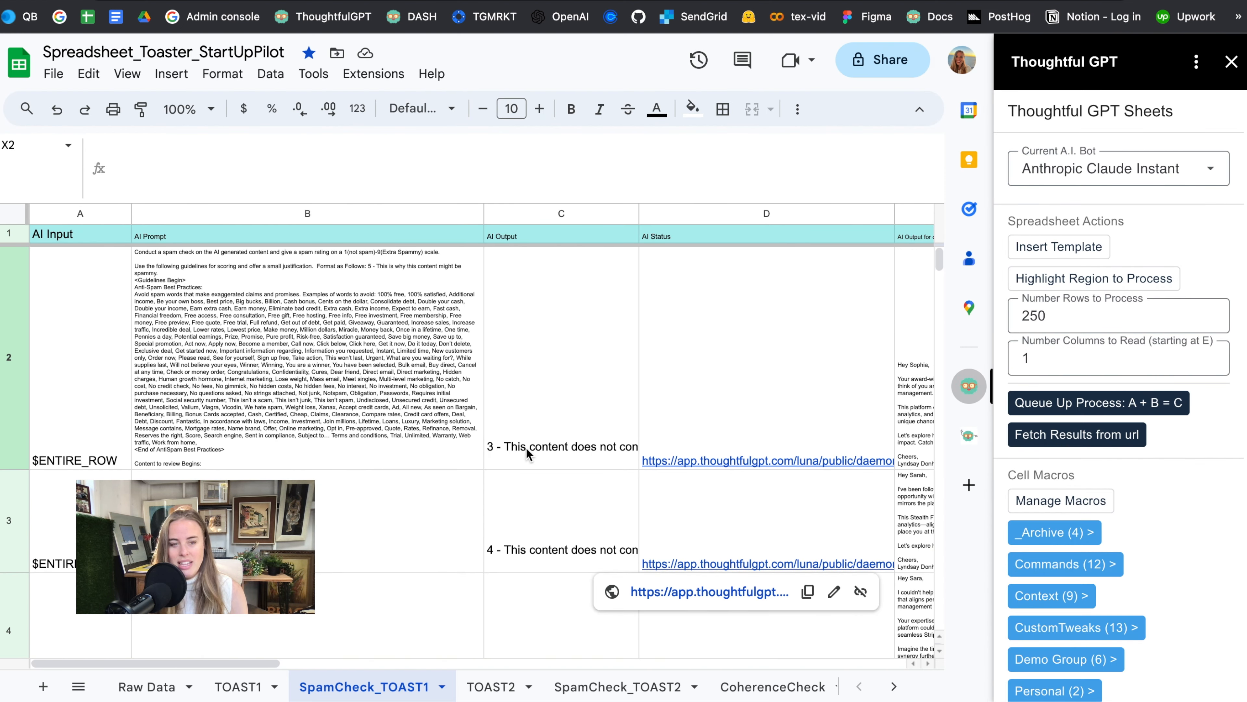
- Read through the spam ratings and their justifications in the AI Output column from row 2 down to row 11
{"action": "left_click", "coordinate": [522, 435]}
{"action": "key", "text": "Down"}
{"action": "key", "text": "Down"}
{"action": "key", "text": "Down"}
{"action": "key", "text": "Down"}
{"action": "key", "text": "Down"}
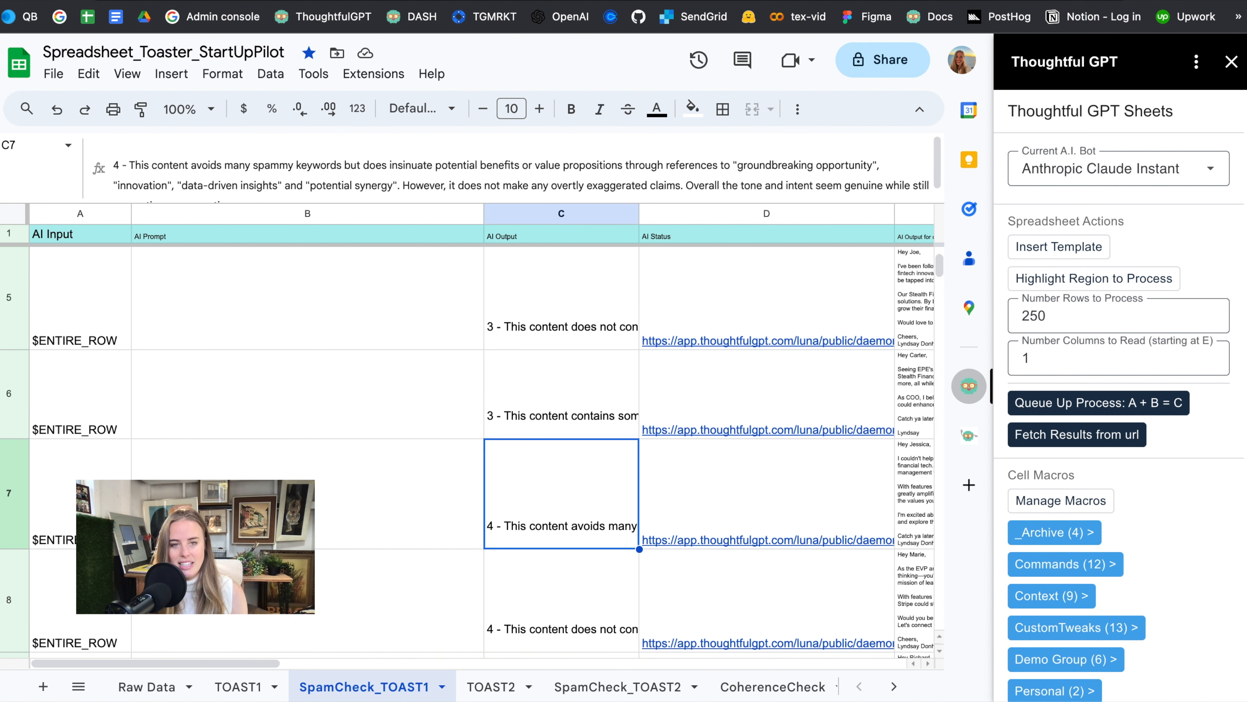
{"action": "key", "text": "Down"}
{"action": "key", "text": "Down"}
{"action": "key", "text": "Down"}
{"action": "key", "text": "Down"}
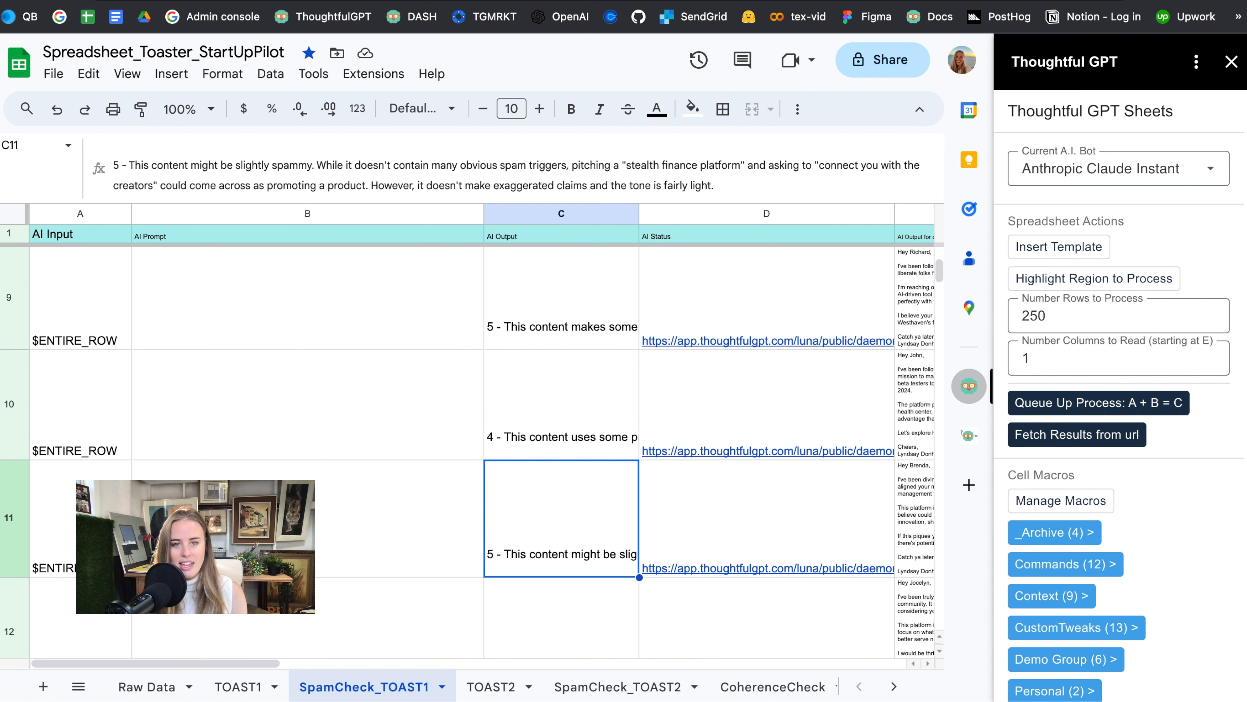
- Run the Sheet Formula macro on W2 in the Spam Score column to generate a formula that extracts the first number from C2
{"action": "scroll", "coordinate": [549, 384], "scroll_direction": "up", "scroll_amount": 10}
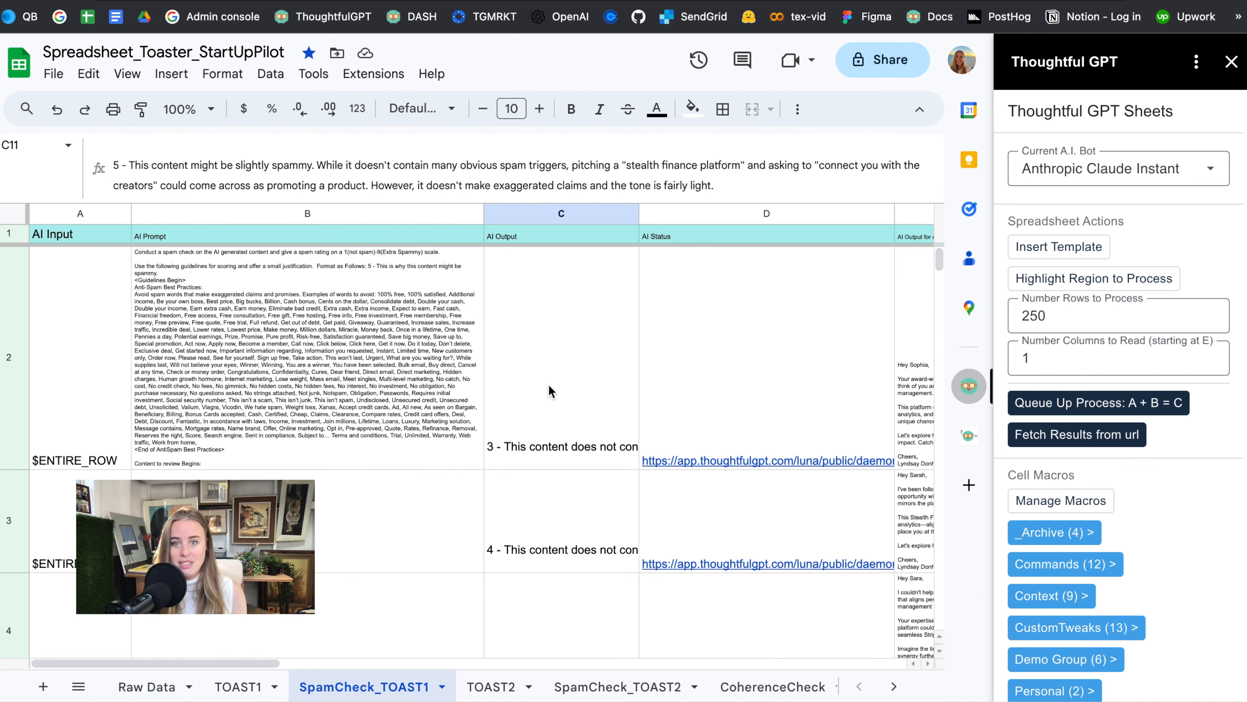
{"action": "scroll", "coordinate": [685, 612], "scroll_direction": "right", "scroll_amount": 10}
{"action": "scroll", "coordinate": [685, 614], "scroll_direction": "right", "scroll_amount": 6}
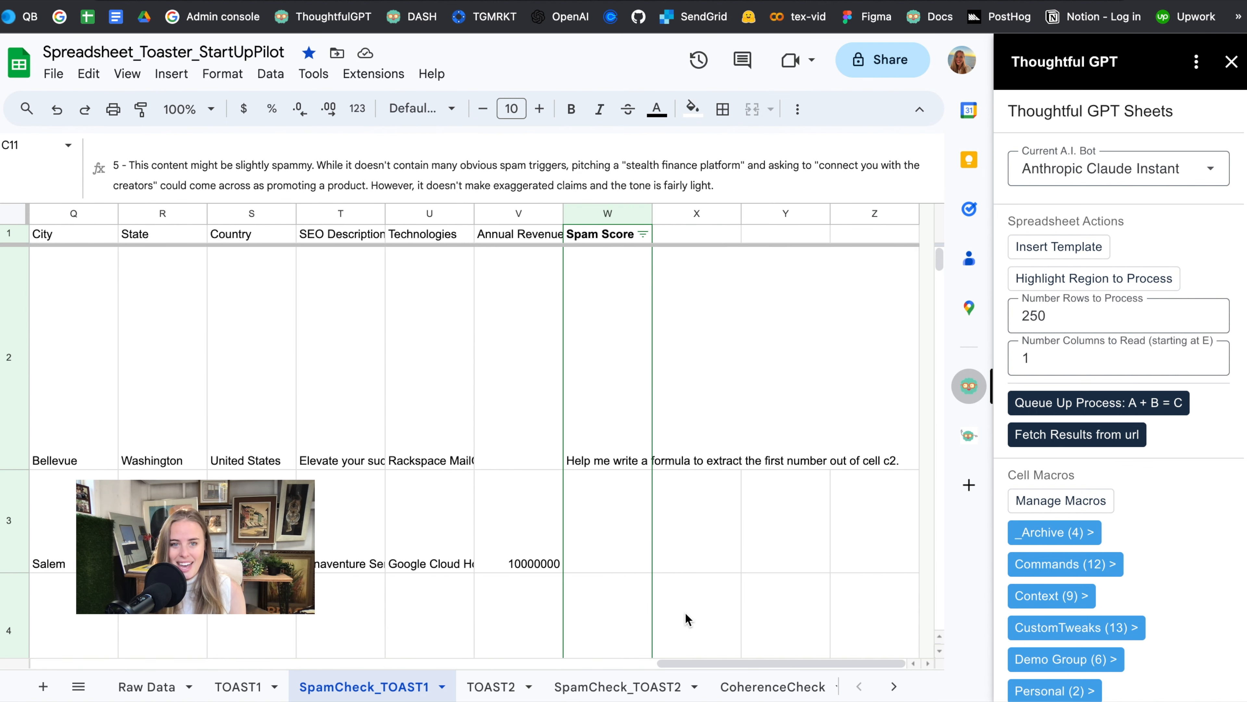
{"action": "left_click", "coordinate": [624, 445]}
{"action": "left_click", "coordinate": [1036, 565]}
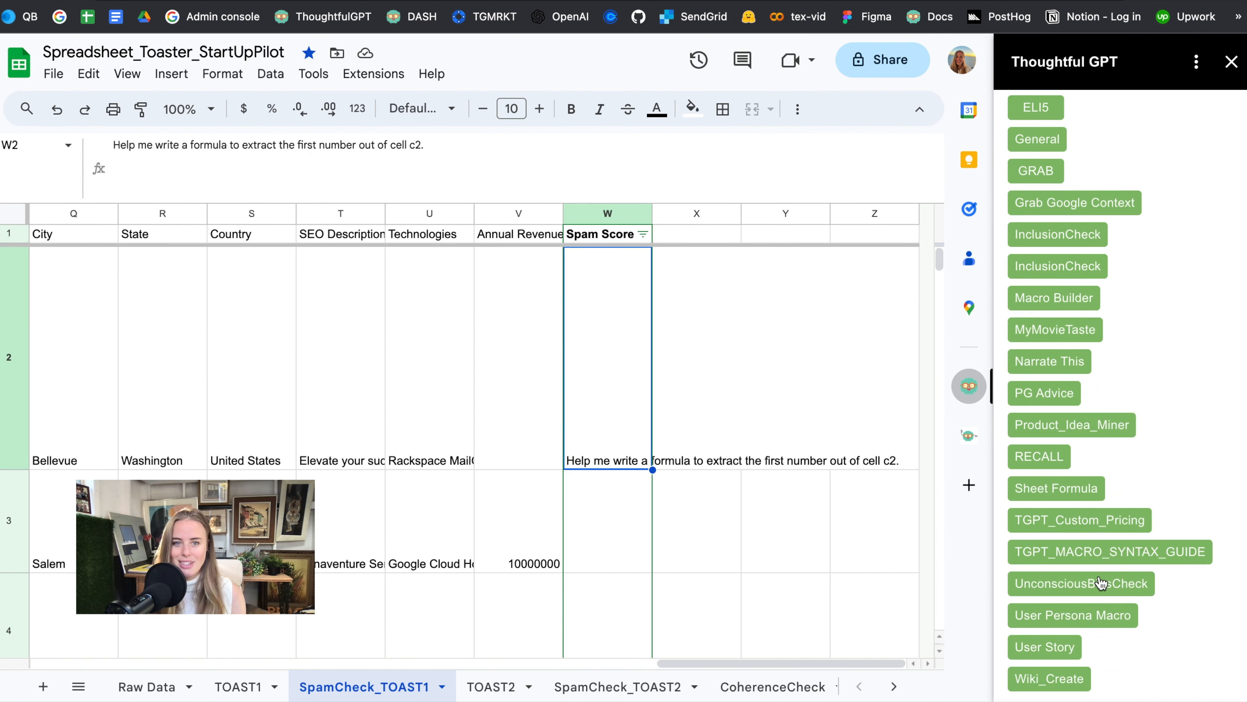
{"action": "left_click", "coordinate": [1056, 489]}
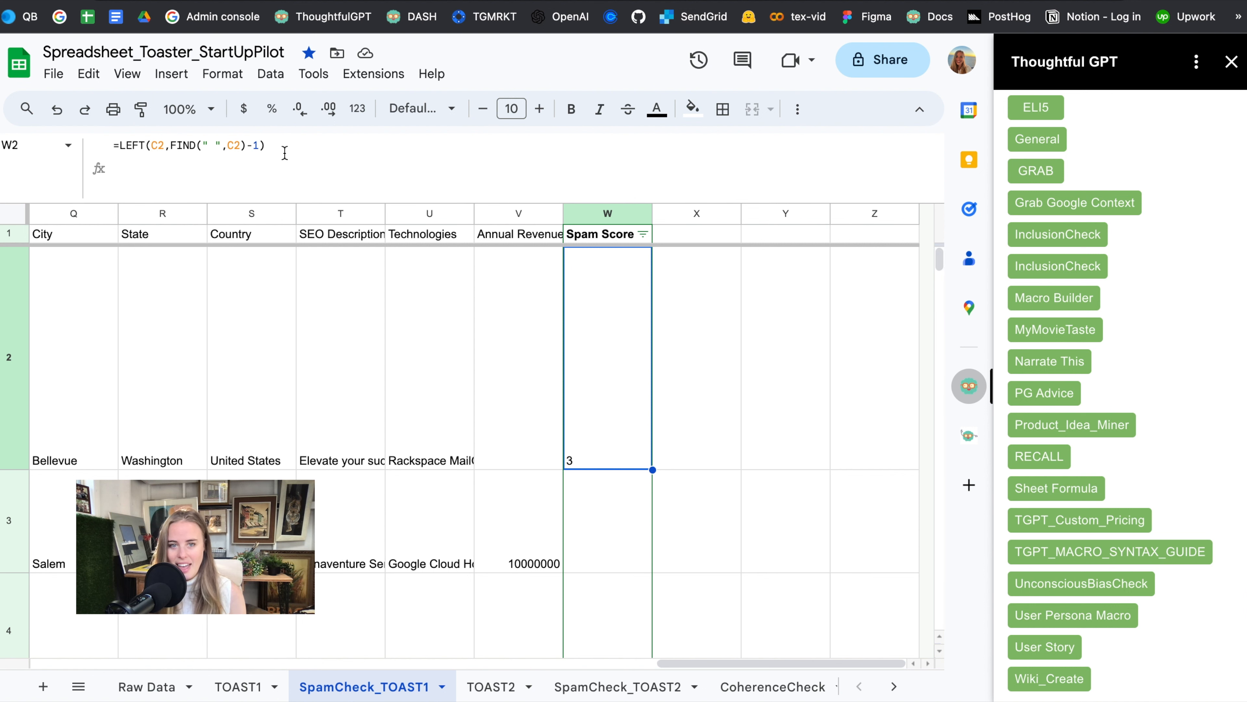
- Fill the Spam Score formula from W2 down to W250
{"action": "left_click_drag", "start_coordinate": [939, 259], "coordinate": [939, 617]}
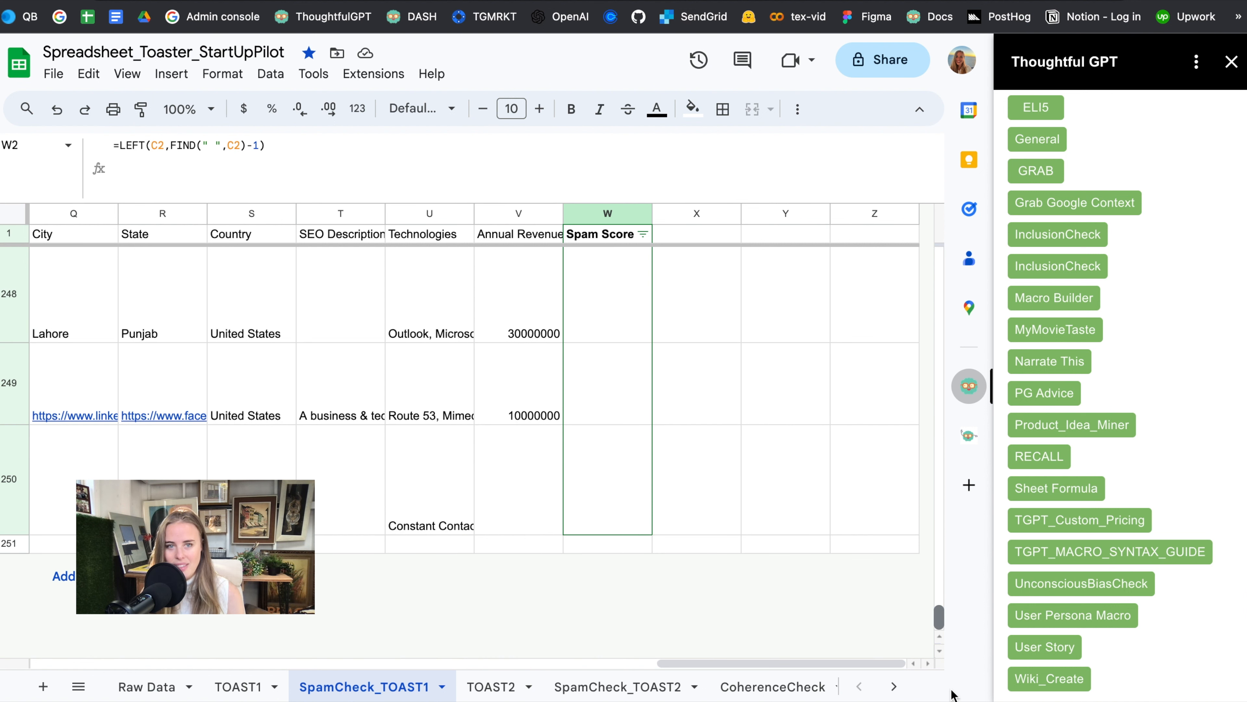
{"action": "left_click", "coordinate": [600, 493], "text": "shift"}
{"action": "key", "text": "ctrl+d"}
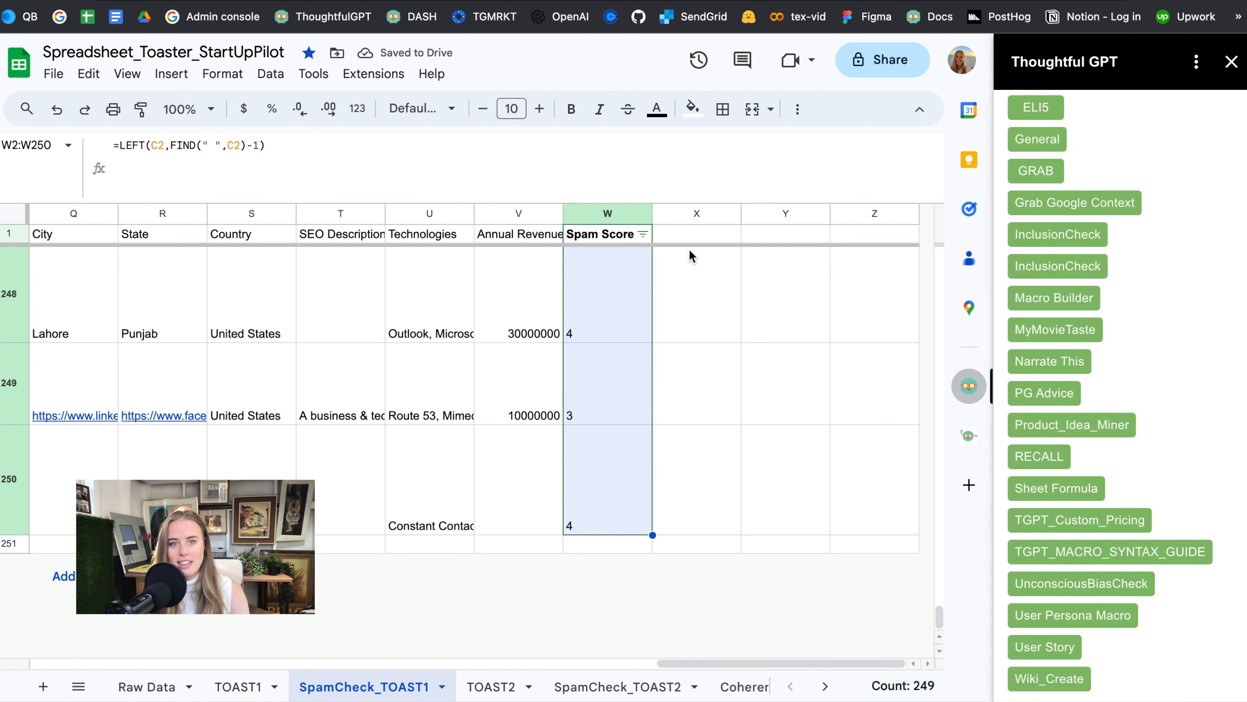
- Filter the Spam Score column by value so that only rows scored 6 are shown
{"action": "left_click", "coordinate": [643, 235]}
{"action": "left_click", "coordinate": [471, 452]}
{"action": "scroll", "coordinate": [487, 595], "scroll_direction": "down", "scroll_amount": 4}
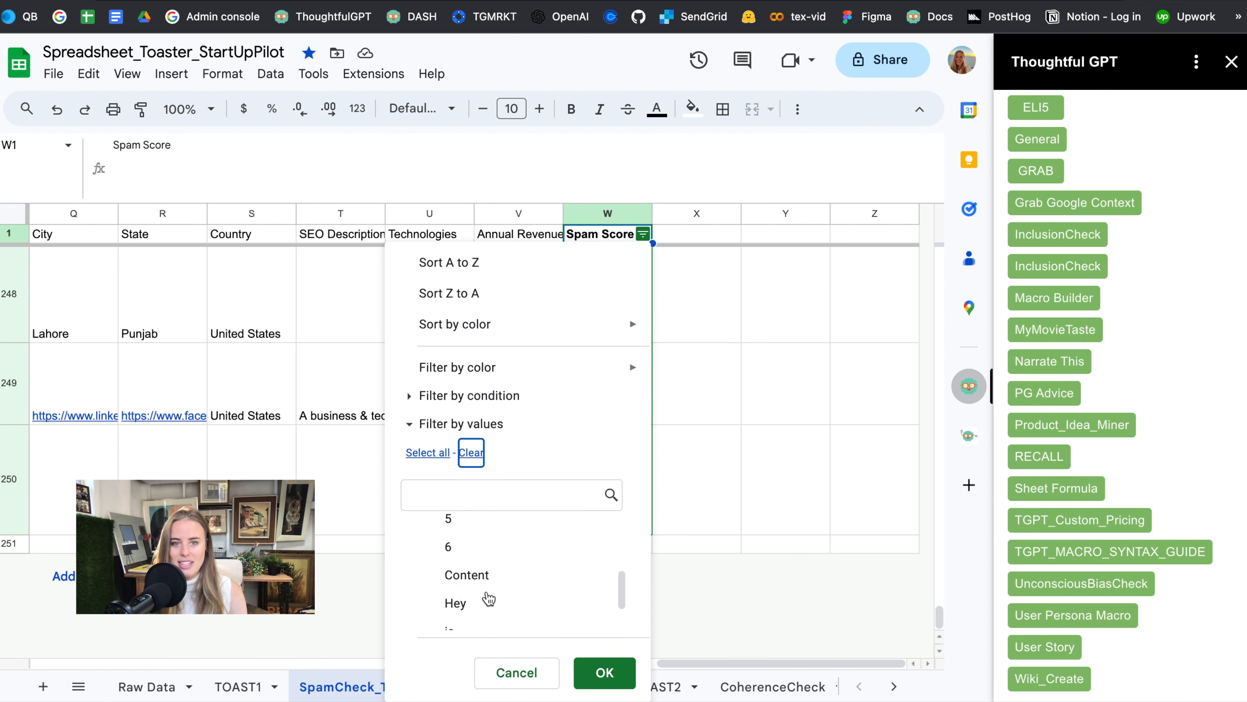
{"action": "left_click", "coordinate": [464, 566]}
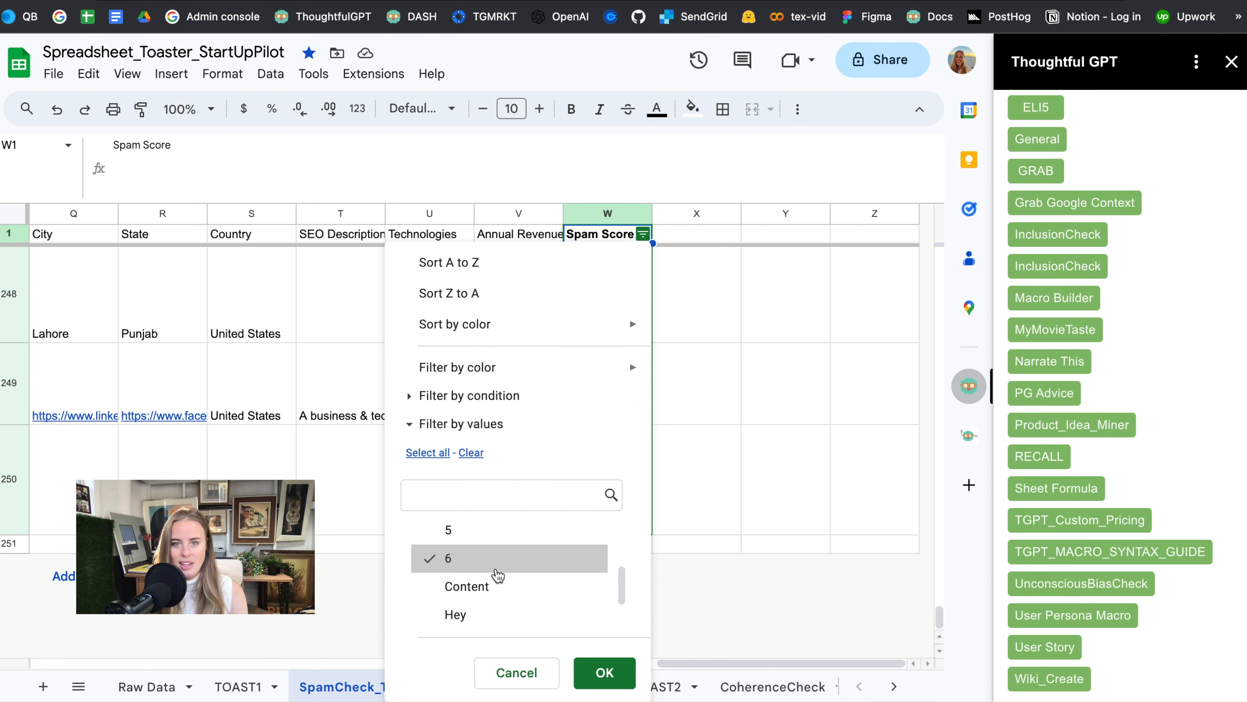
{"action": "left_click", "coordinate": [602, 672]}
- Read the AI Output justifications for the messages rated 6 in rows 196, 219 and 240, and return to the full list
{"action": "scroll", "coordinate": [569, 537], "scroll_direction": "left", "scroll_amount": 15}
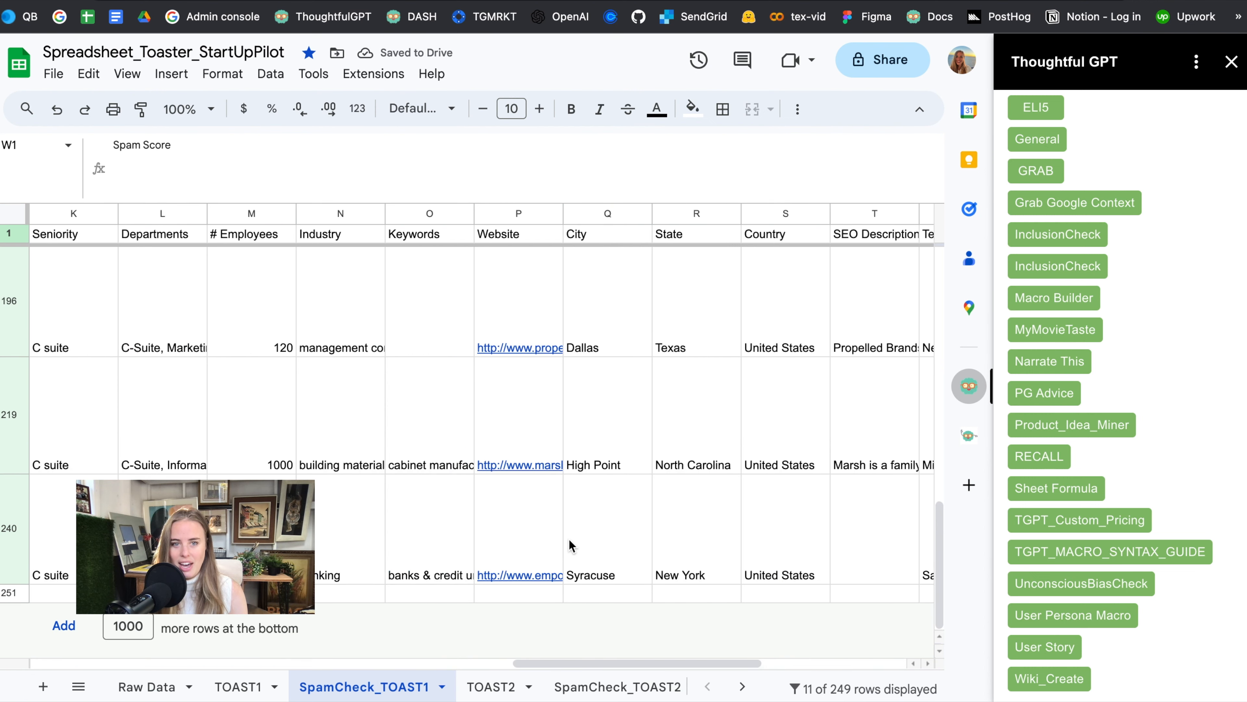
{"action": "left_click", "coordinate": [574, 339]}
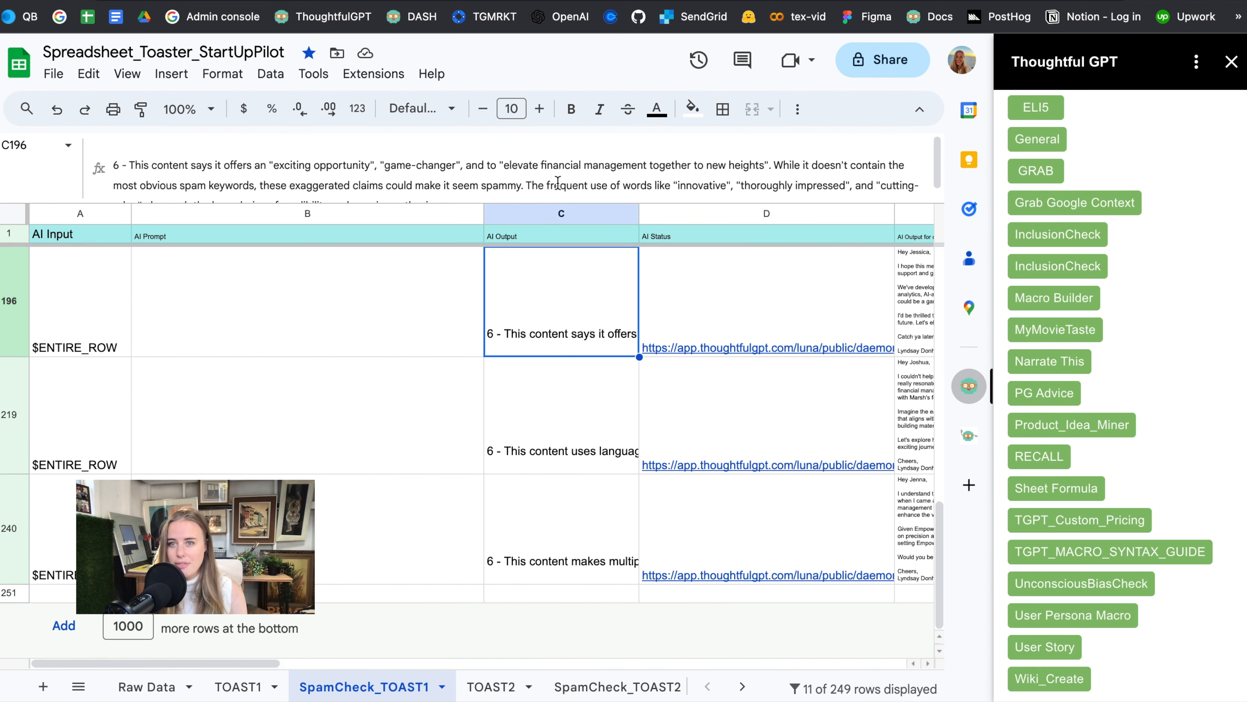
{"action": "scroll", "coordinate": [557, 183], "scroll_direction": "down", "scroll_amount": 1}
{"action": "left_click", "coordinate": [575, 390]}
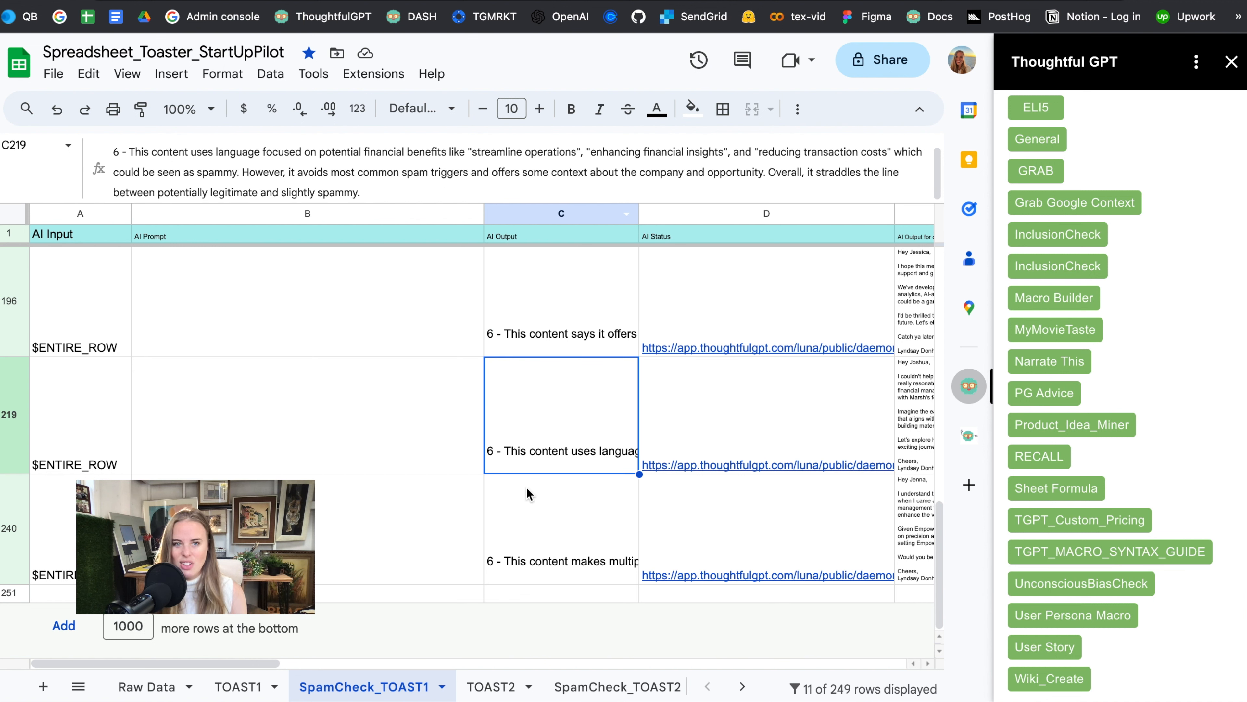
{"action": "left_click", "coordinate": [547, 530]}
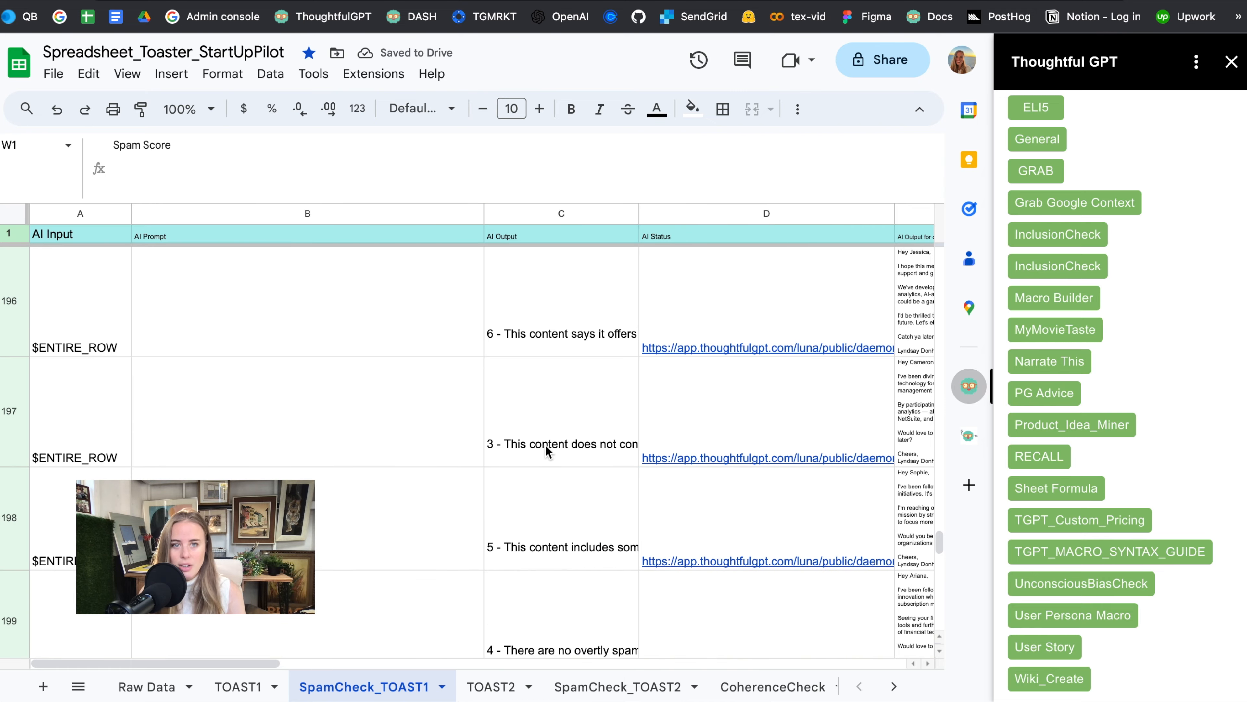
{"action": "scroll", "coordinate": [546, 445], "scroll_direction": "up", "scroll_amount": 20}
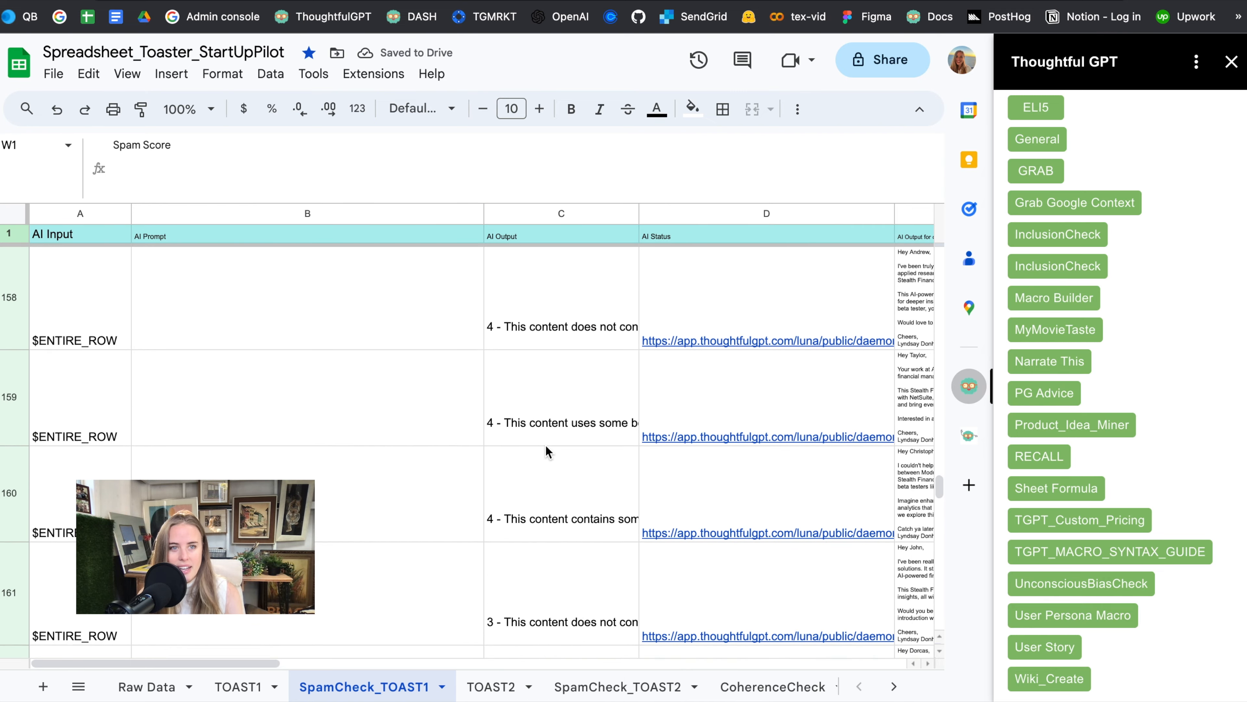
{"action": "scroll", "coordinate": [546, 446], "scroll_direction": "up", "scroll_amount": 20}
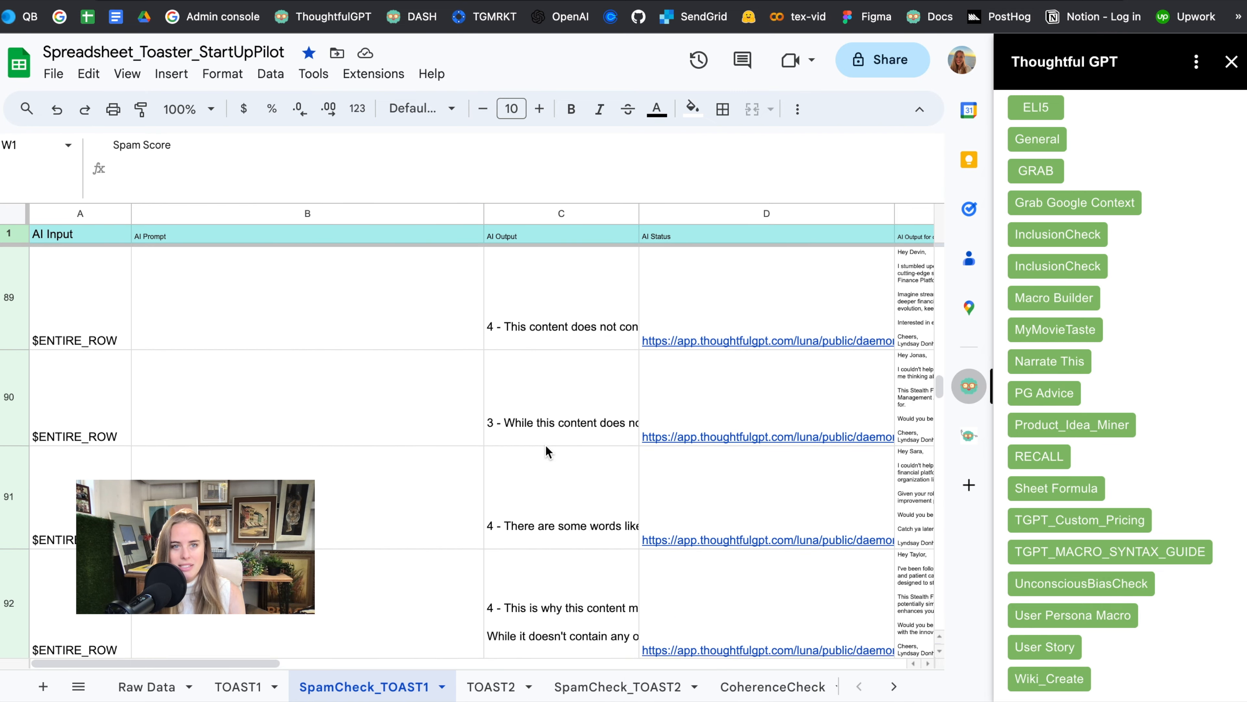
{"action": "scroll", "coordinate": [546, 451], "scroll_direction": "up", "scroll_amount": 20}
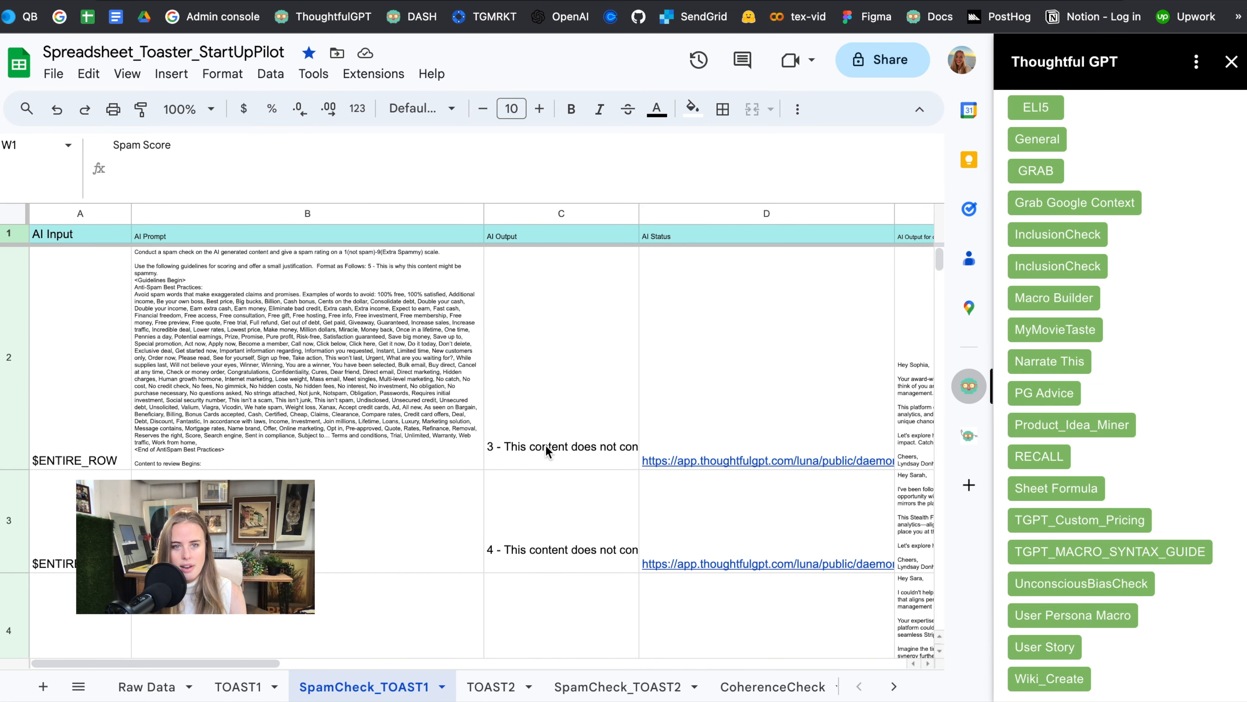
- Insert the StealthStartUp_BetaTest_Toast2 macro from the TOASTING group as the AI prompt in B2 of the TOAST2 sheet
{"action": "left_click", "coordinate": [491, 687]}
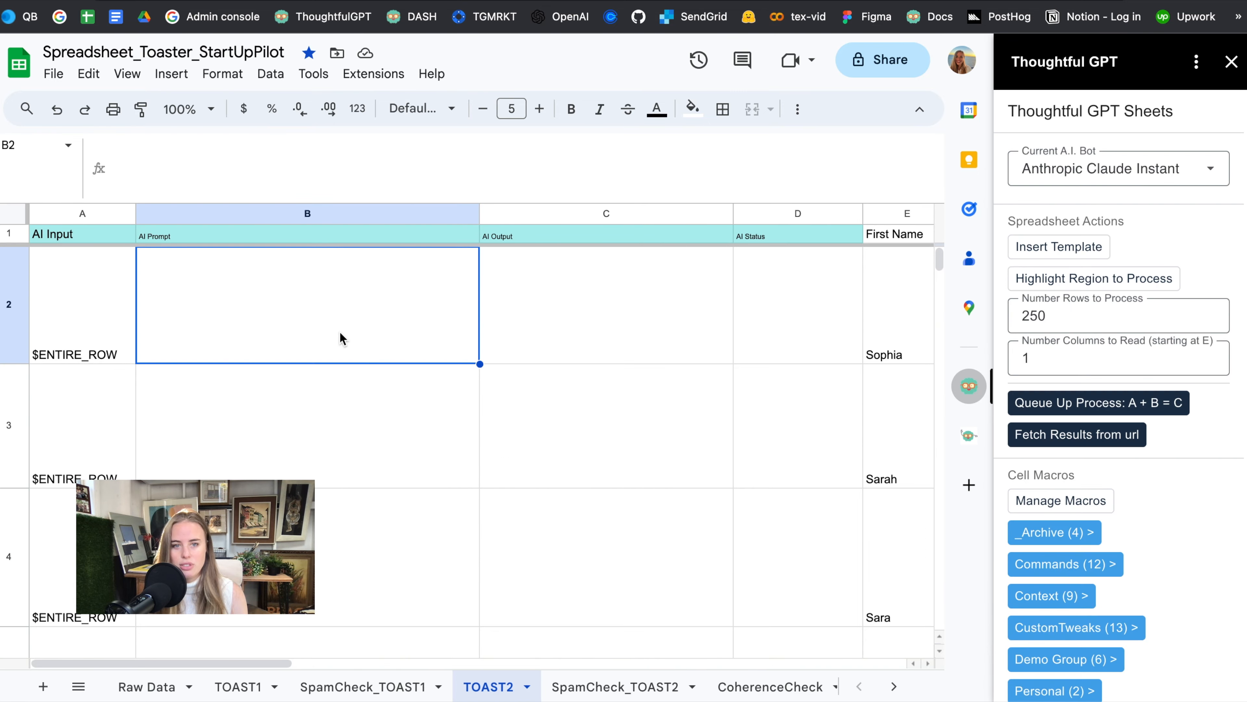
{"action": "scroll", "coordinate": [1146, 507], "scroll_direction": "down", "scroll_amount": 6}
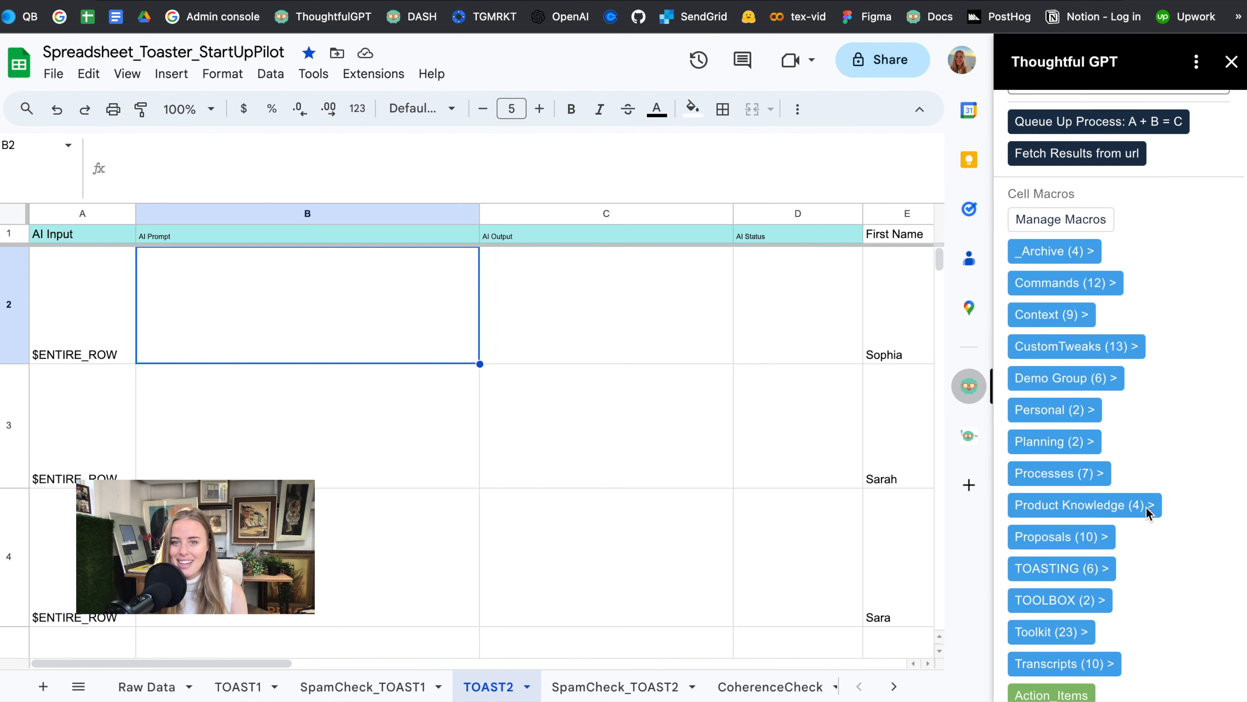
{"action": "left_click", "coordinate": [1079, 565]}
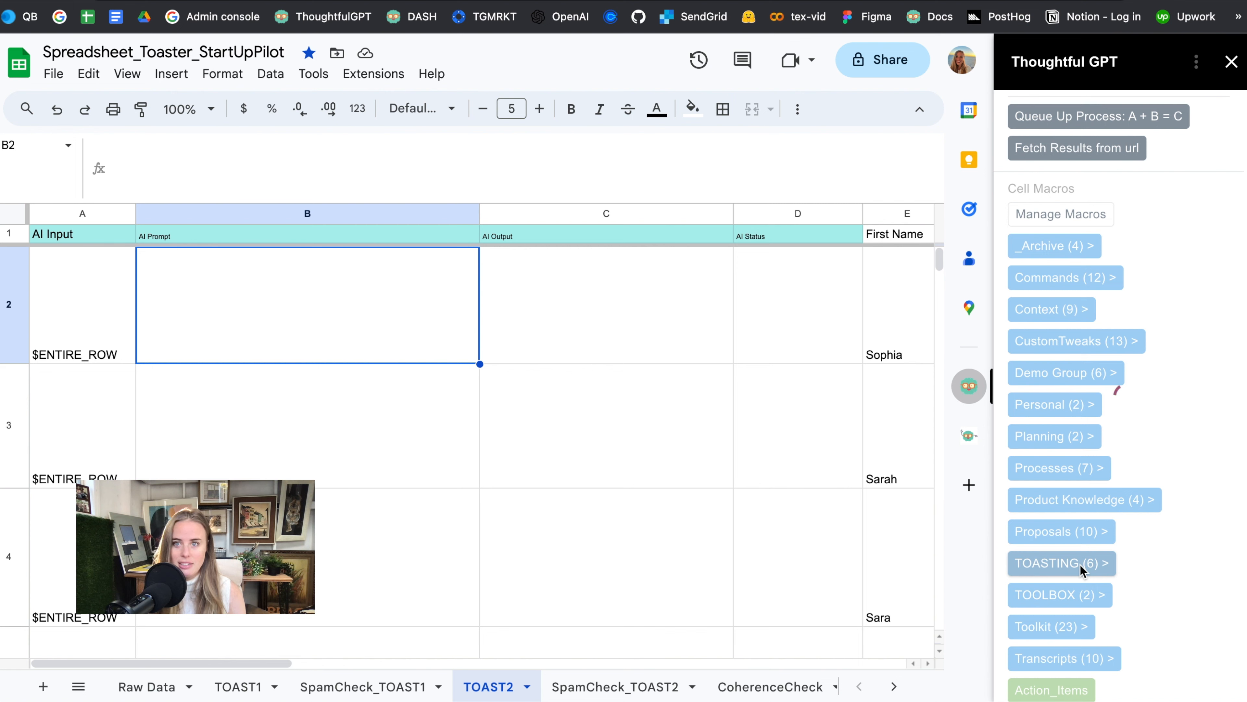
{"action": "left_click", "coordinate": [1103, 283]}
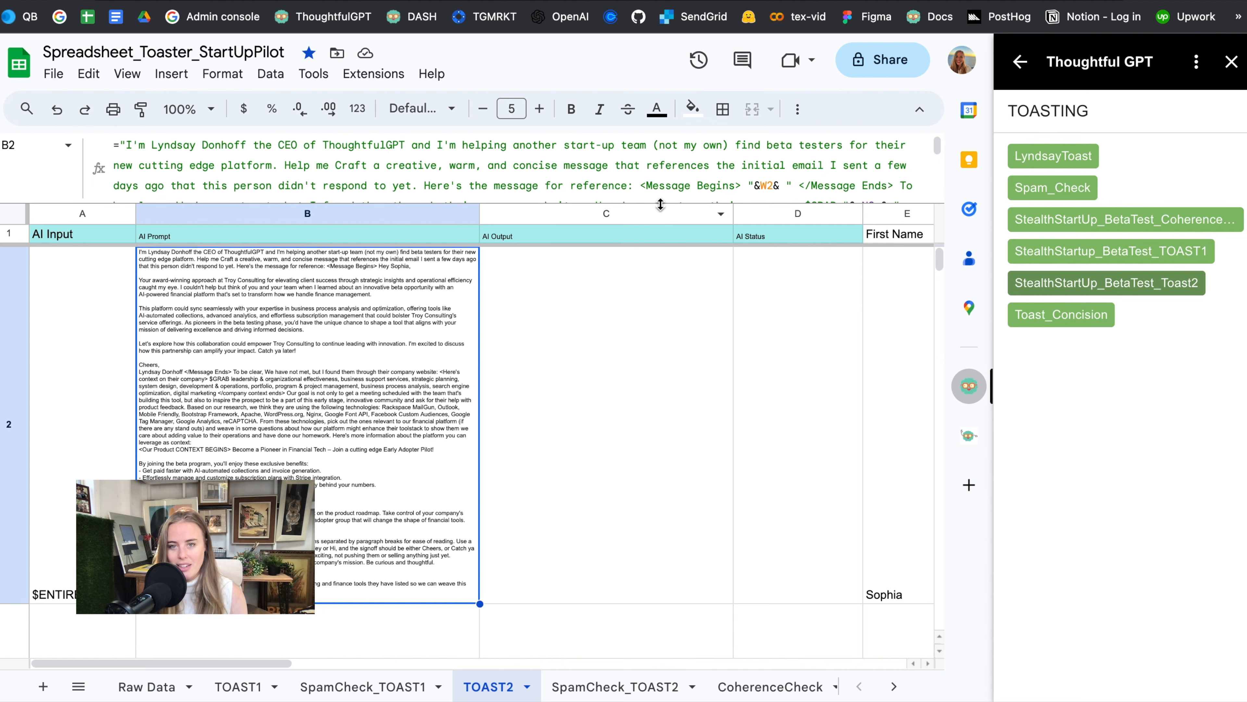
- Review the full follow-up prompt formula in B2 and fill it down through B250
{"action": "left_click_drag", "start_coordinate": [660, 204], "coordinate": [684, 496]}
{"action": "scroll", "coordinate": [634, 332], "scroll_direction": "down", "scroll_amount": 15}
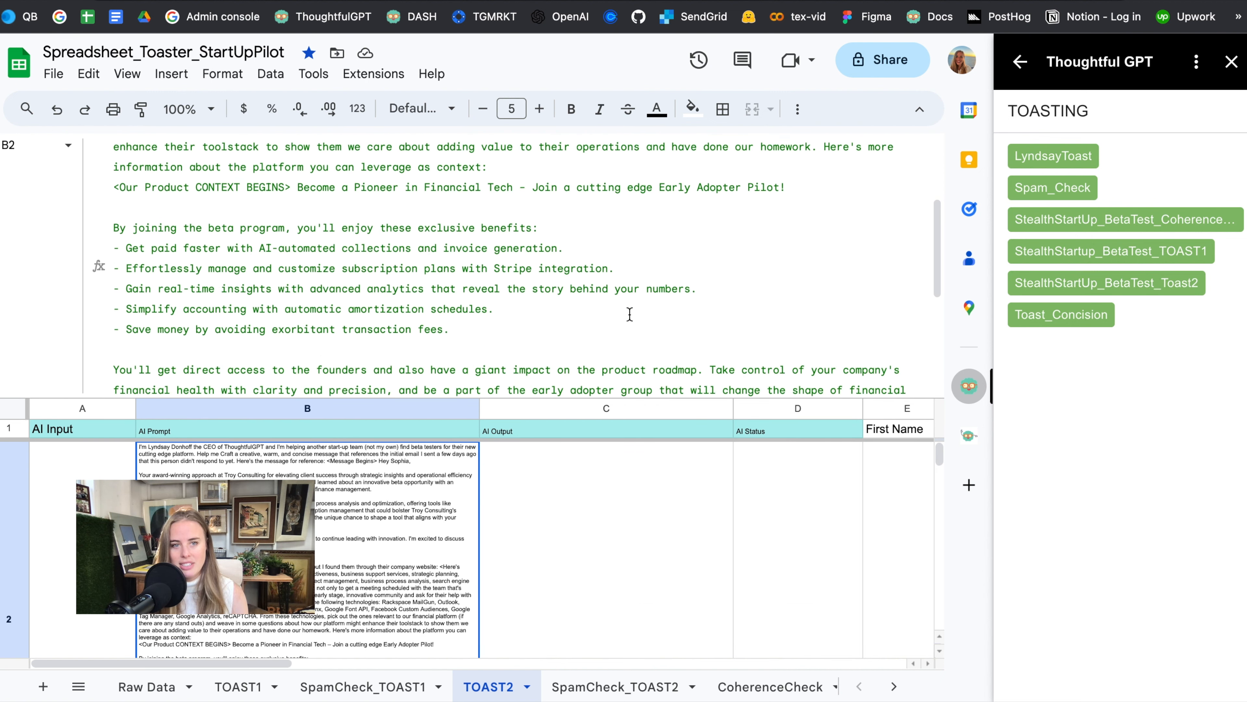
{"action": "scroll", "coordinate": [631, 315], "scroll_direction": "up", "scroll_amount": 15}
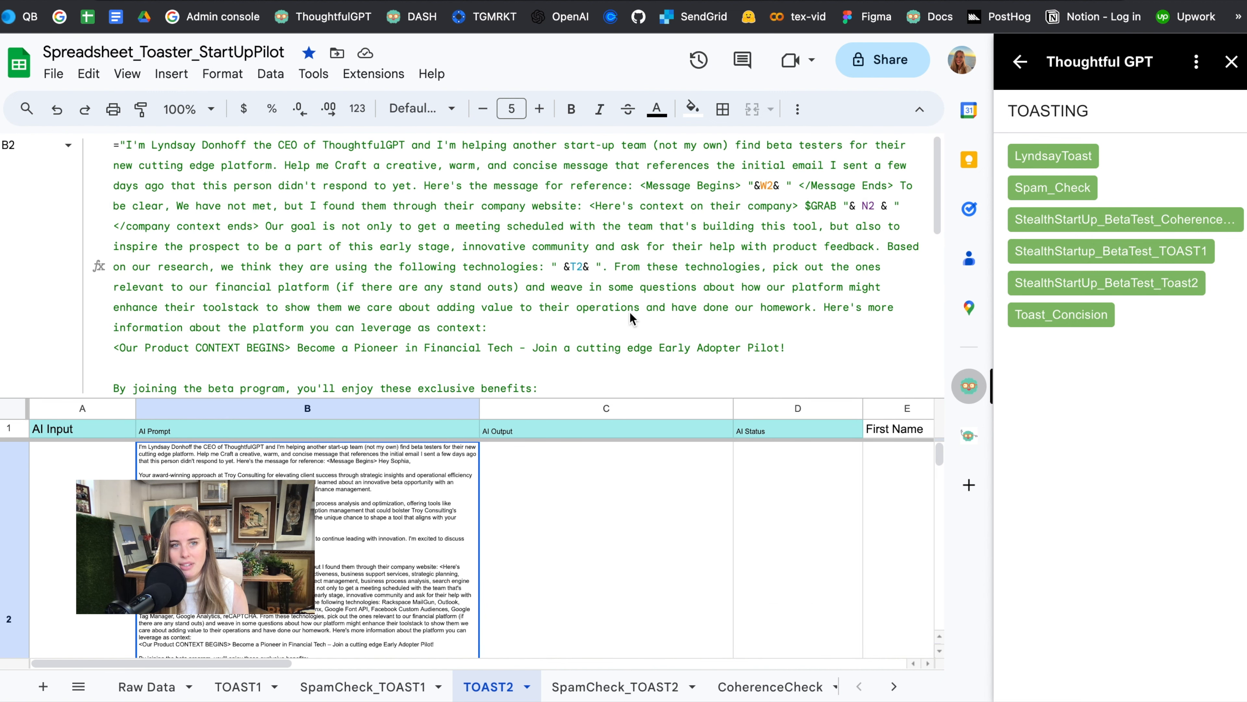
{"action": "left_click_drag", "start_coordinate": [584, 398], "coordinate": [603, 167]}
{"action": "left_click", "coordinate": [1020, 71]}
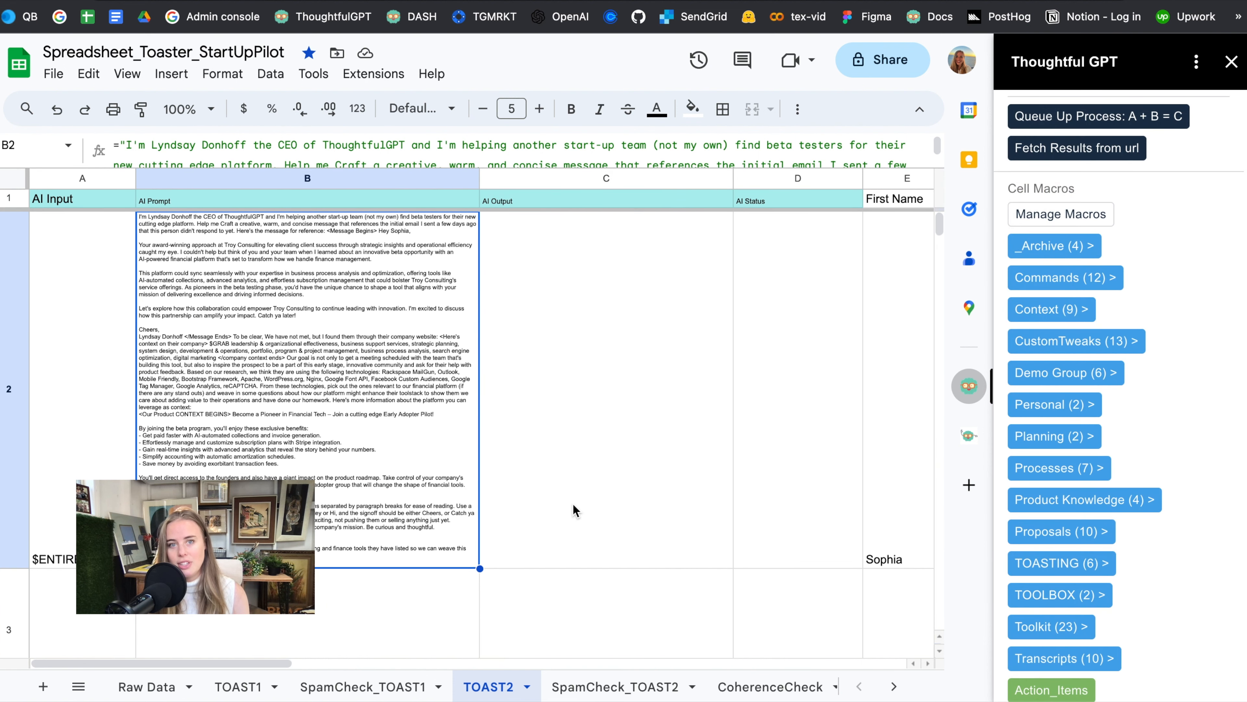
{"action": "left_click_drag", "start_coordinate": [939, 228], "coordinate": [939, 623]}
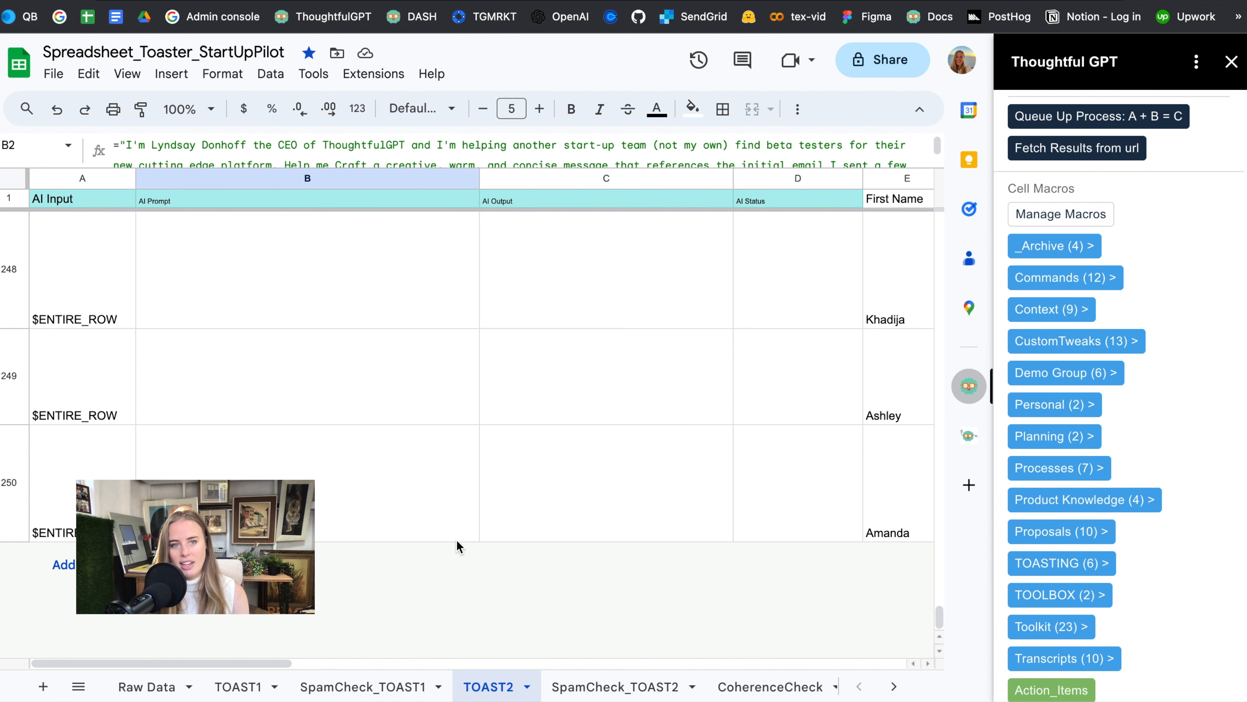
{"action": "left_click", "coordinate": [403, 516], "text": "shift"}
{"action": "key", "text": "ctrl+d"}
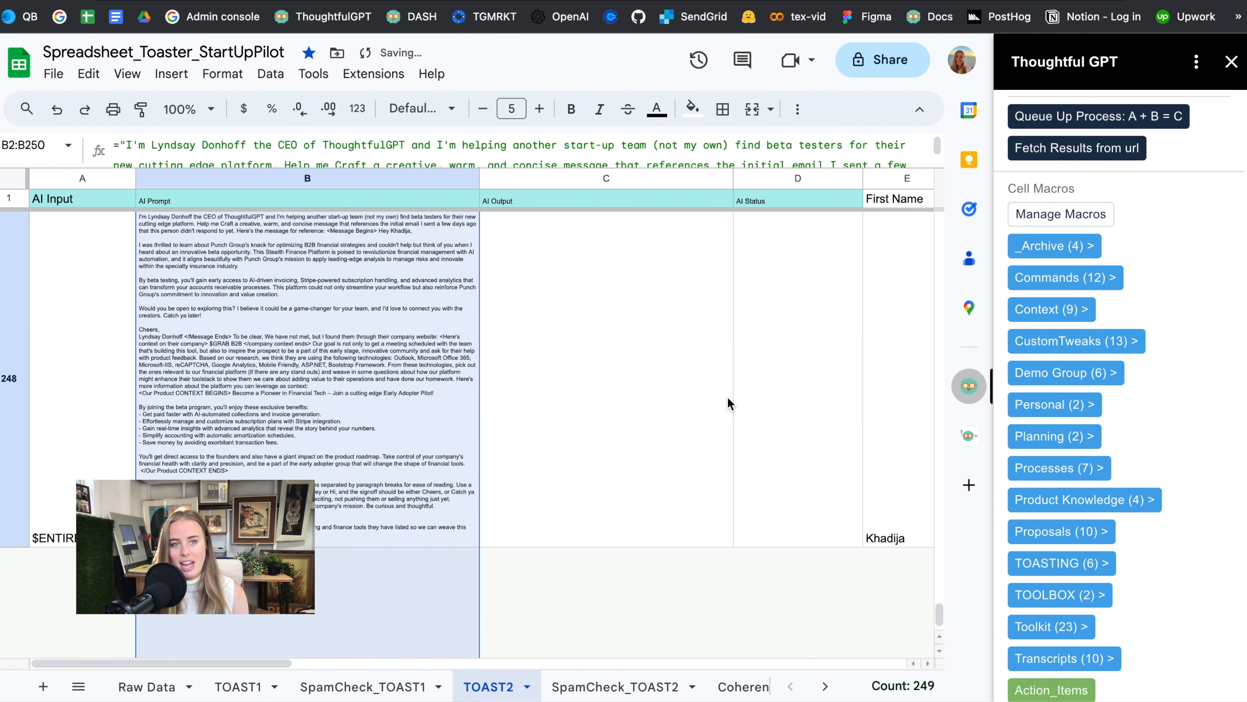
- Set the number of columns to read to 18, covering First Name through Total Funding, with 250 rows to process
{"action": "scroll", "coordinate": [1100, 306], "scroll_direction": "up", "scroll_amount": 5}
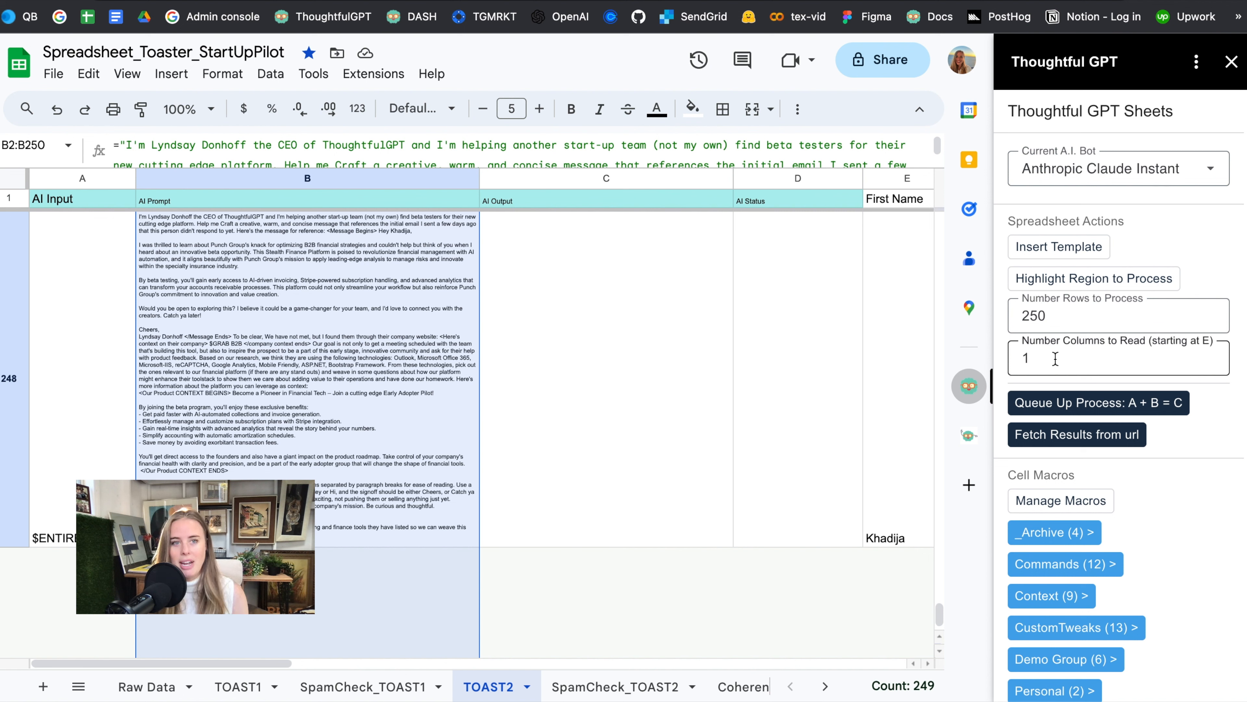
{"action": "scroll", "coordinate": [430, 463], "scroll_direction": "up", "scroll_amount": 3}
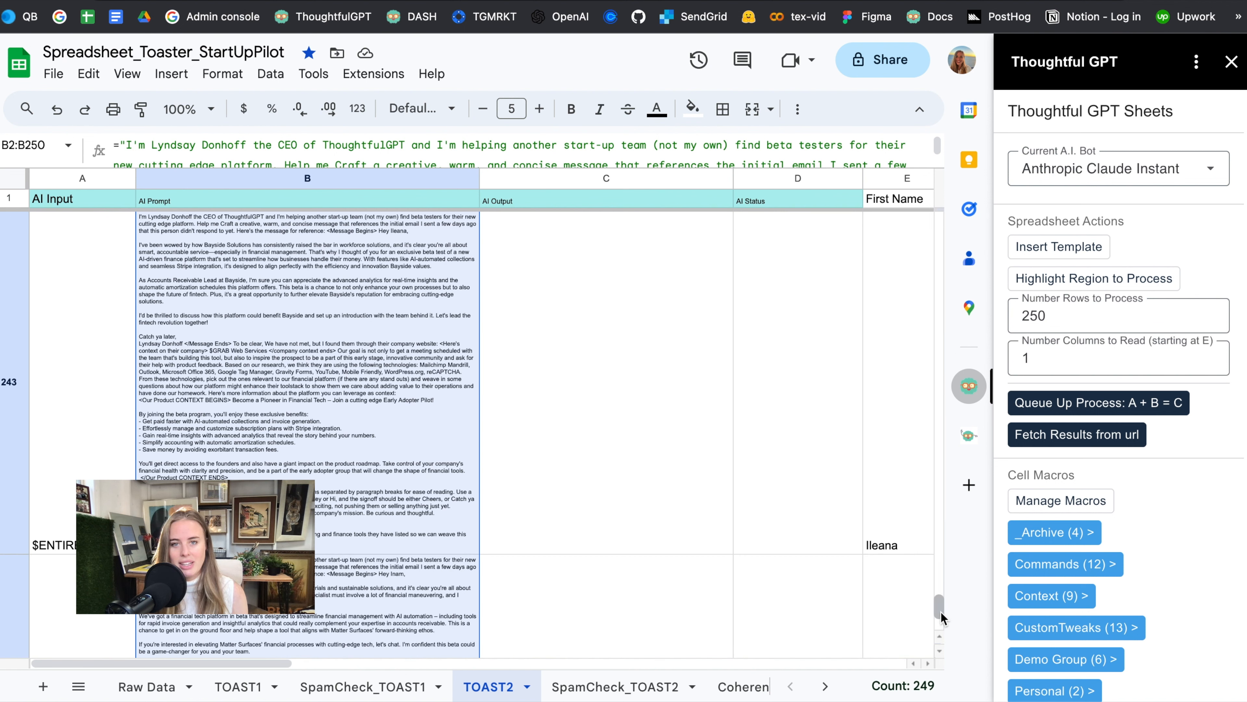
{"action": "left_click_drag", "start_coordinate": [940, 611], "coordinate": [944, 208]}
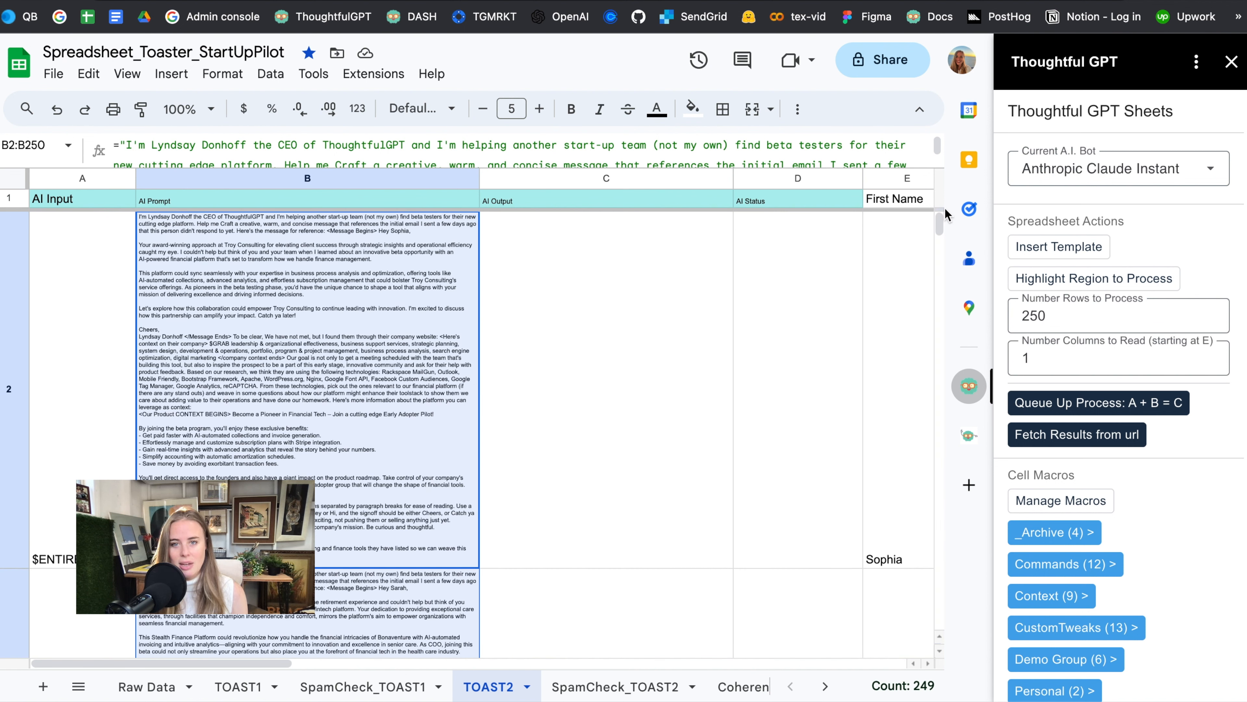
{"action": "left_click", "coordinate": [897, 203]}
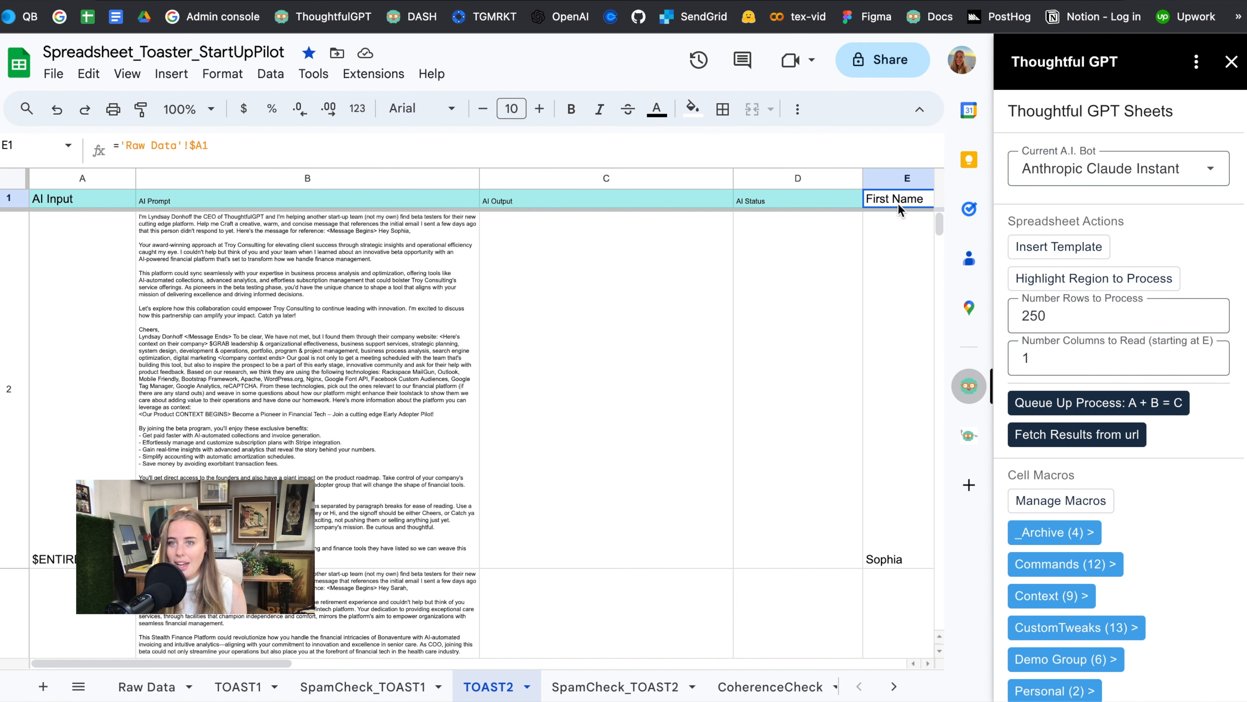
{"action": "scroll", "coordinate": [898, 203], "scroll_direction": "right", "scroll_amount": 10}
{"action": "scroll", "coordinate": [898, 203], "scroll_direction": "right", "scroll_amount": 7}
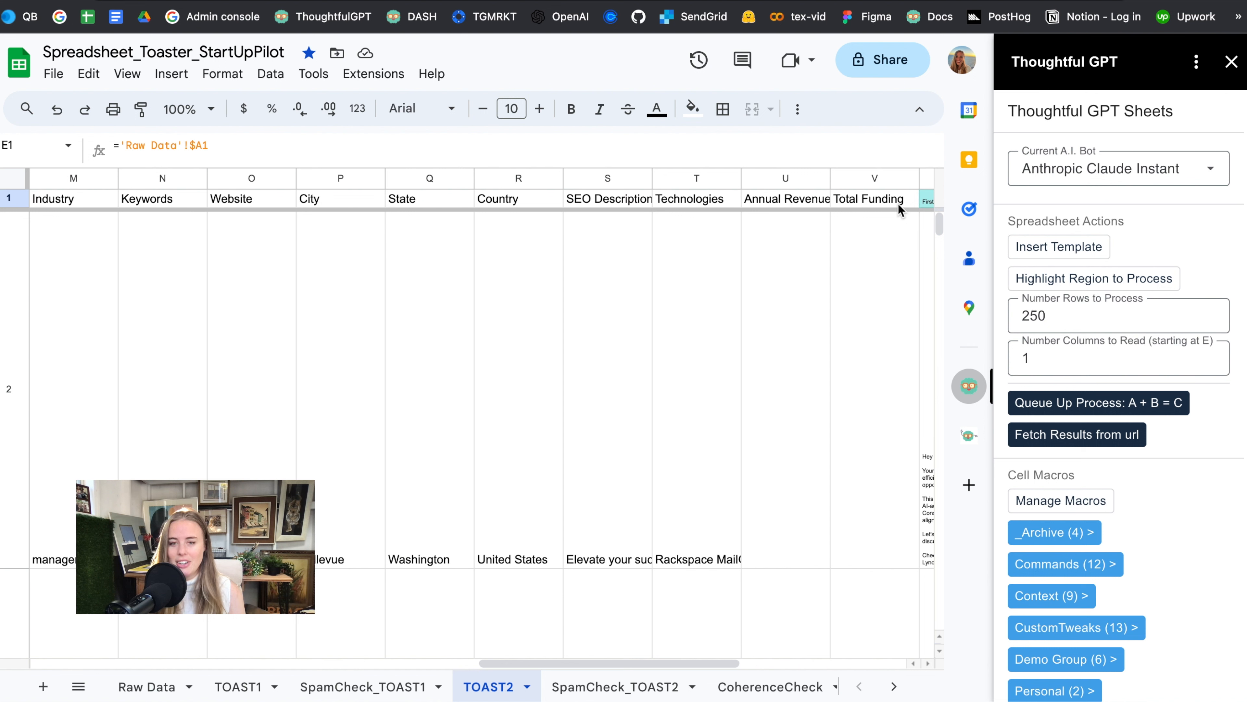
{"action": "left_click", "coordinate": [879, 203], "text": "shift"}
{"action": "left_click", "coordinate": [1047, 353]}
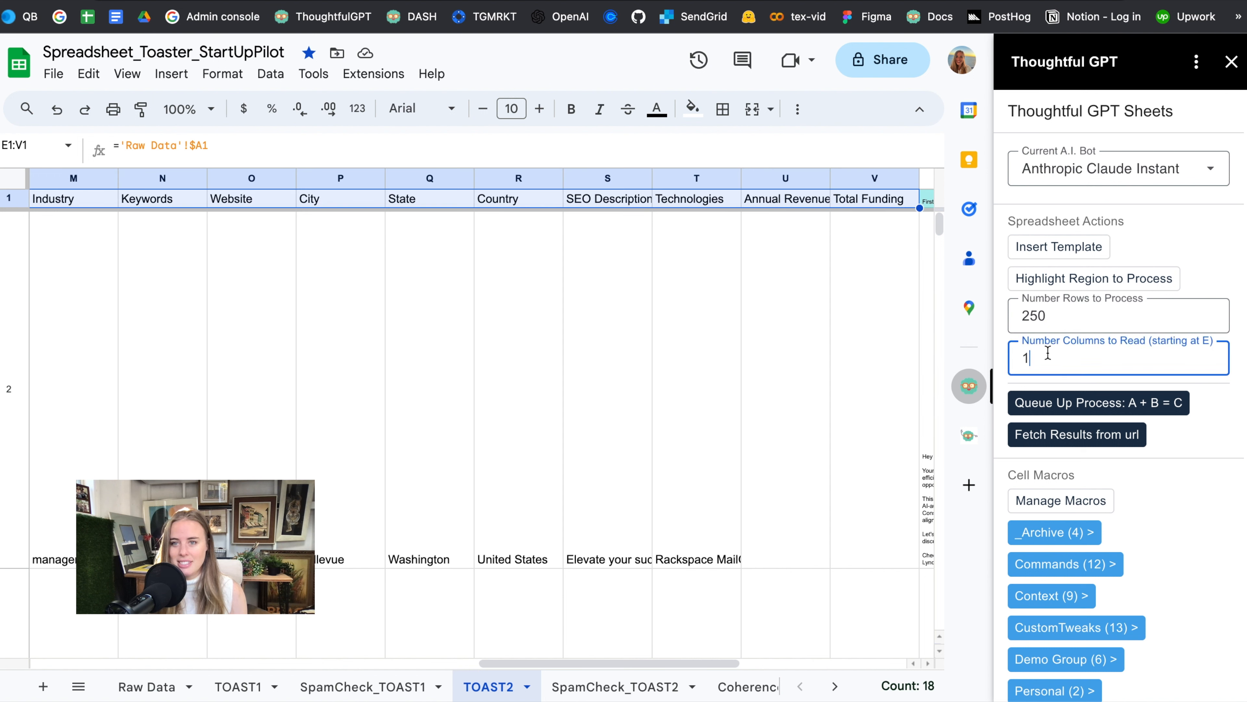
{"action": "double_click", "coordinate": [1014, 316]}
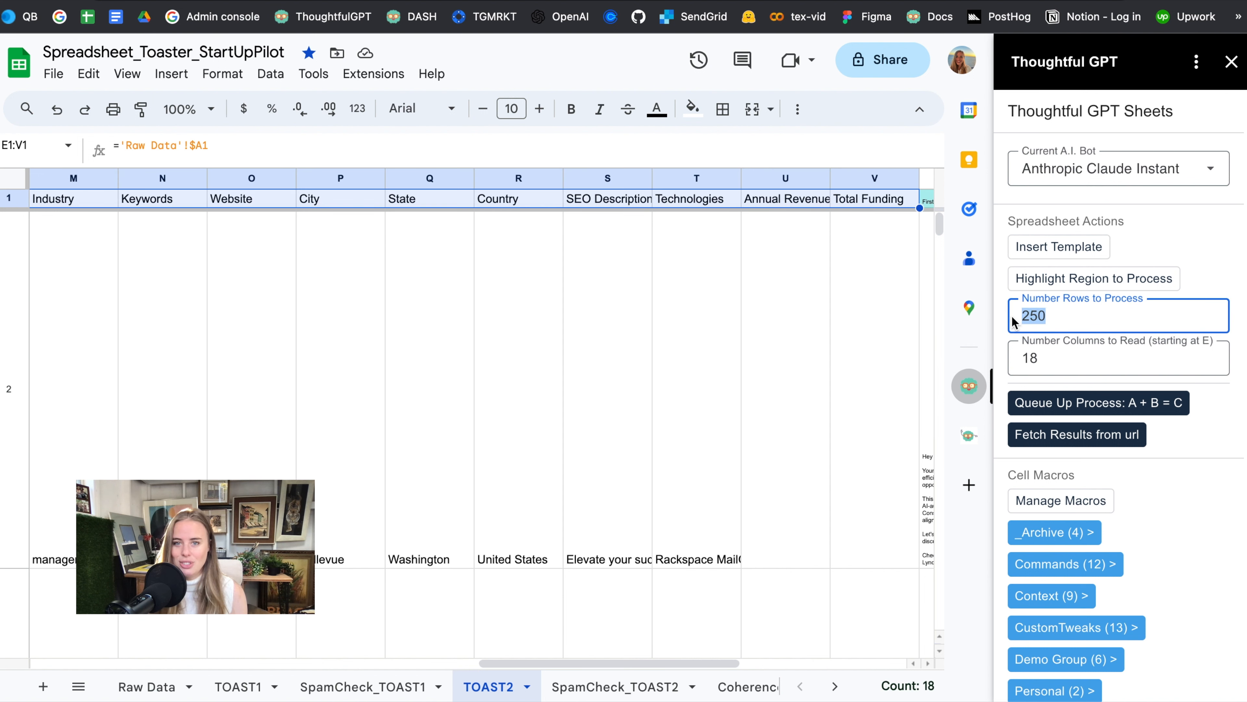
{"action": "type", "text": "10"}
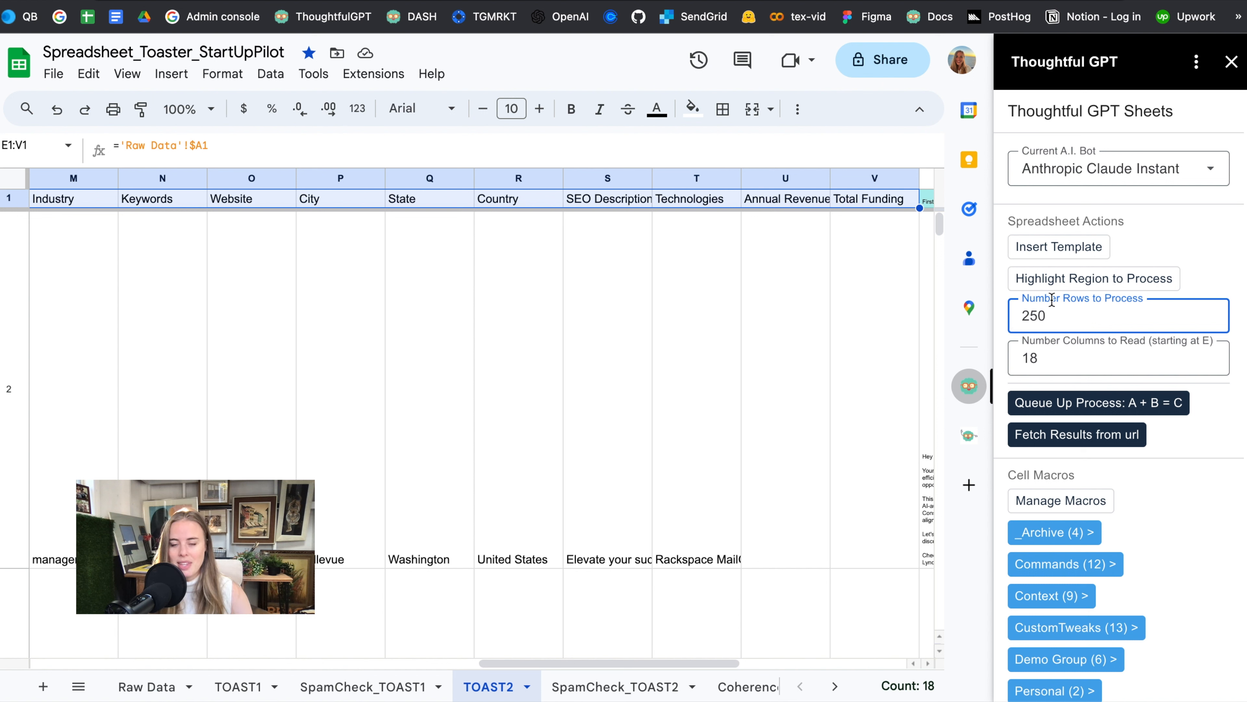
- Choose OpenAI GPT-4 Turbo as the A.I. bot and highlight the region to process on the TOAST2 sheet
{"action": "left_click_drag", "start_coordinate": [705, 663], "coordinate": [258, 663]}
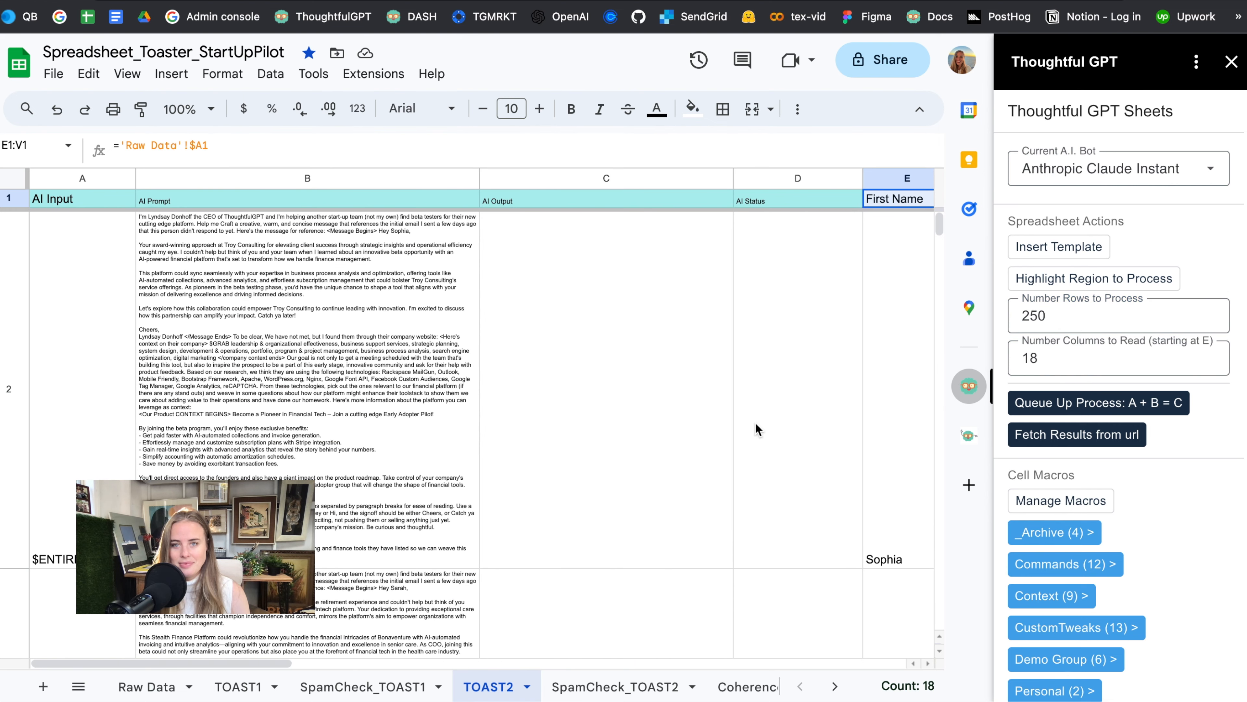
{"action": "left_click", "coordinate": [1214, 169]}
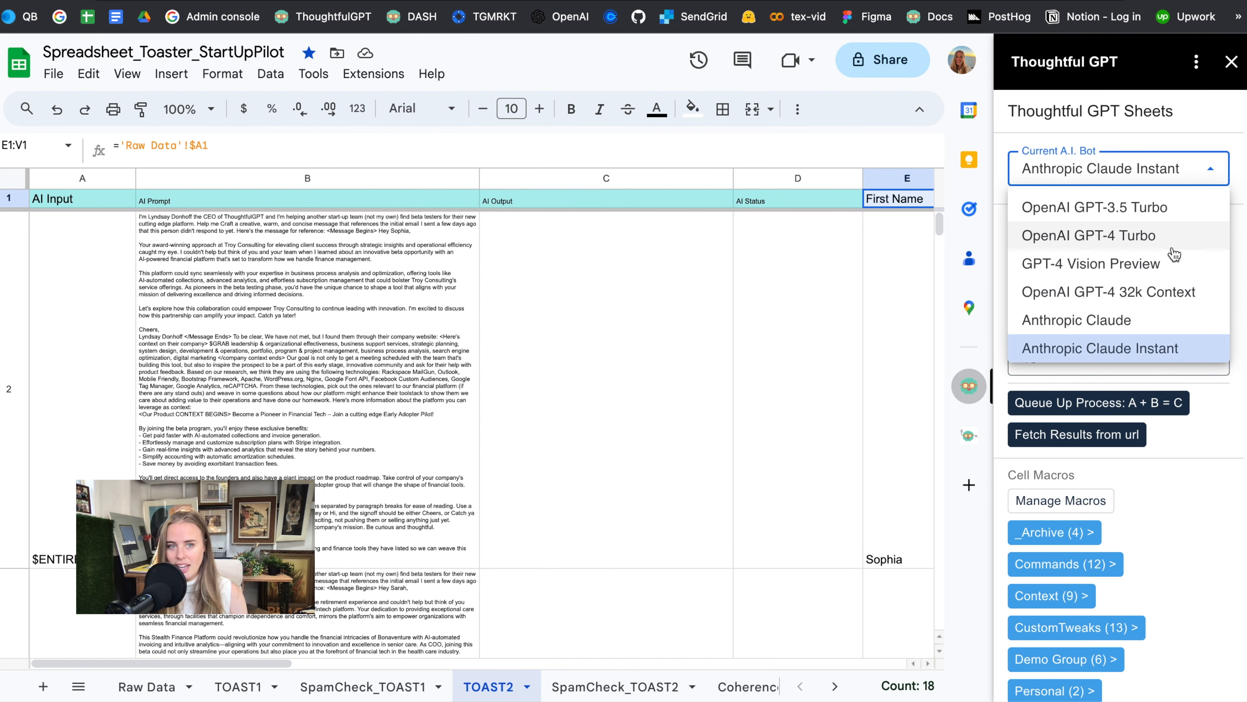
{"action": "left_click", "coordinate": [1162, 236]}
{"action": "left_click", "coordinate": [1106, 278]}
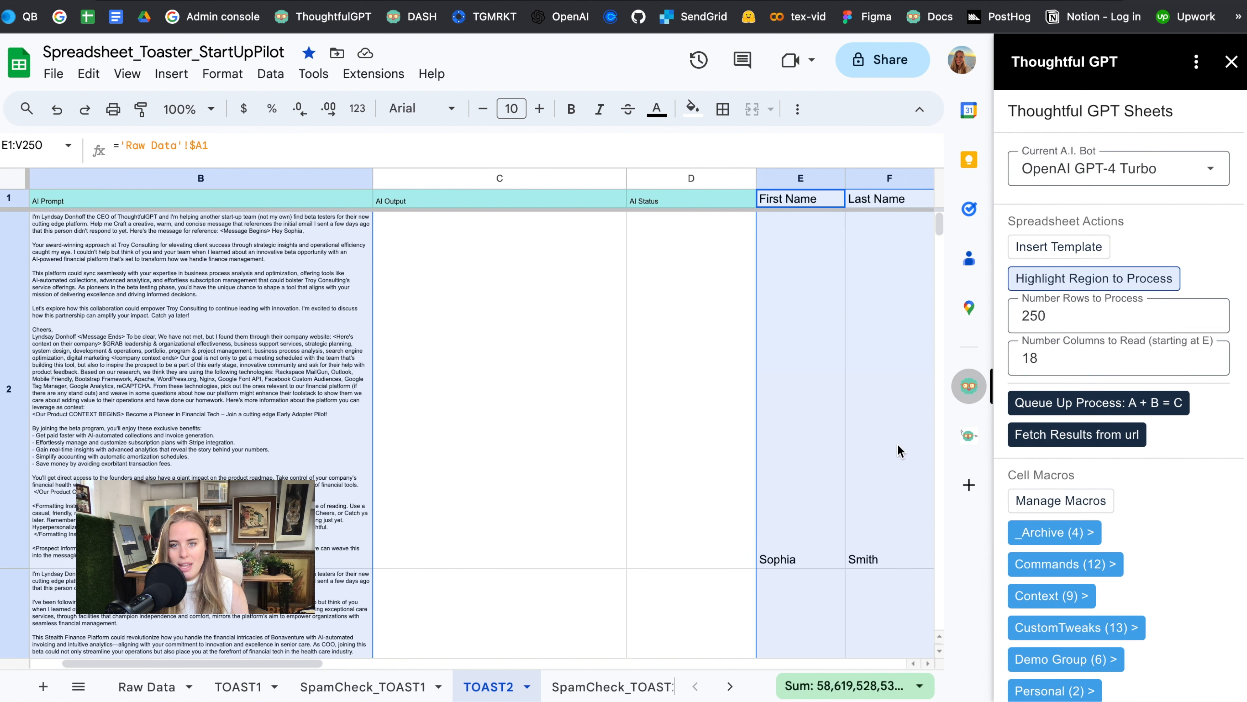
{"action": "scroll", "coordinate": [895, 455], "scroll_direction": "left", "scroll_amount": 15}
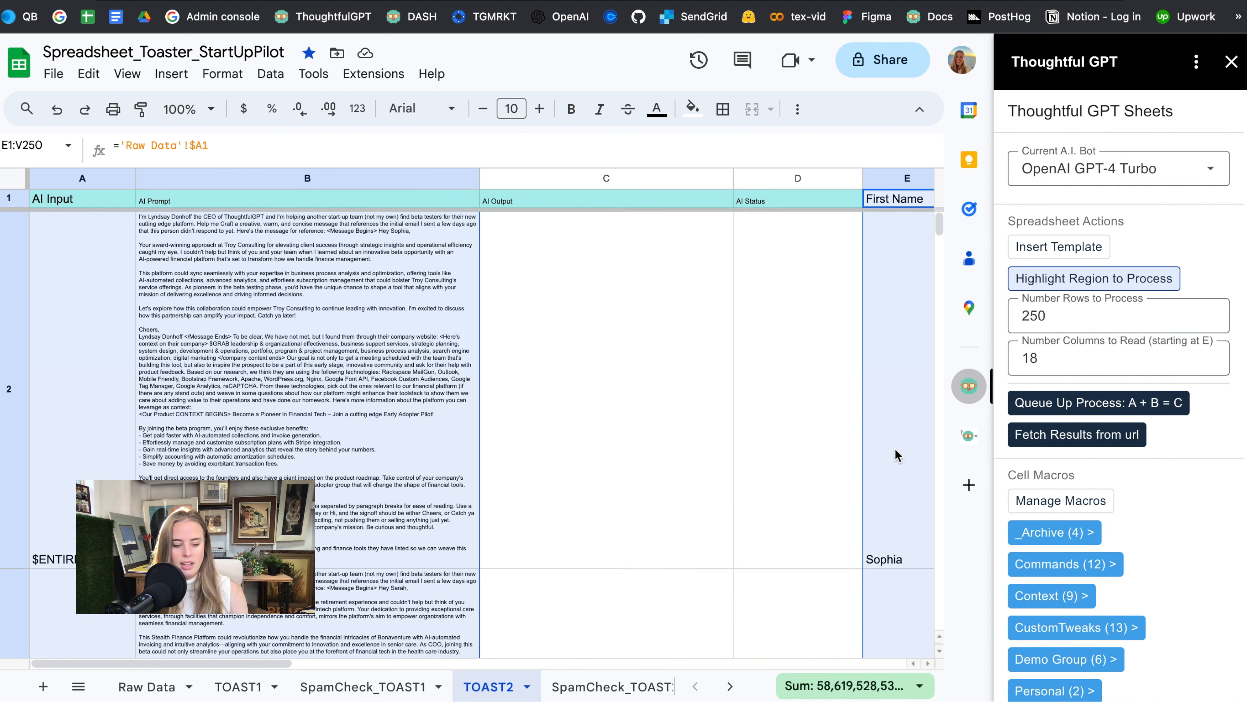
- Queue up the TOAST2 rows for processing and fetch the generated follow-up messages into the AI Output column
{"action": "left_click", "coordinate": [1117, 407]}
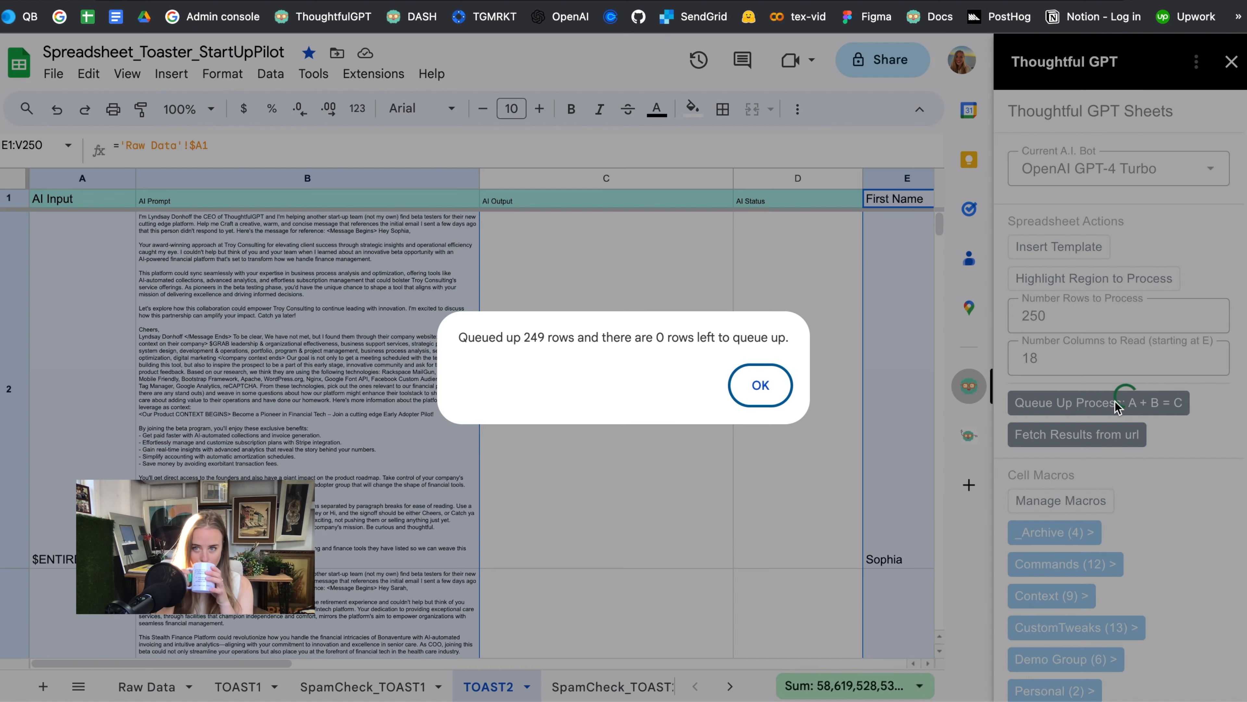
{"action": "left_click", "coordinate": [762, 388]}
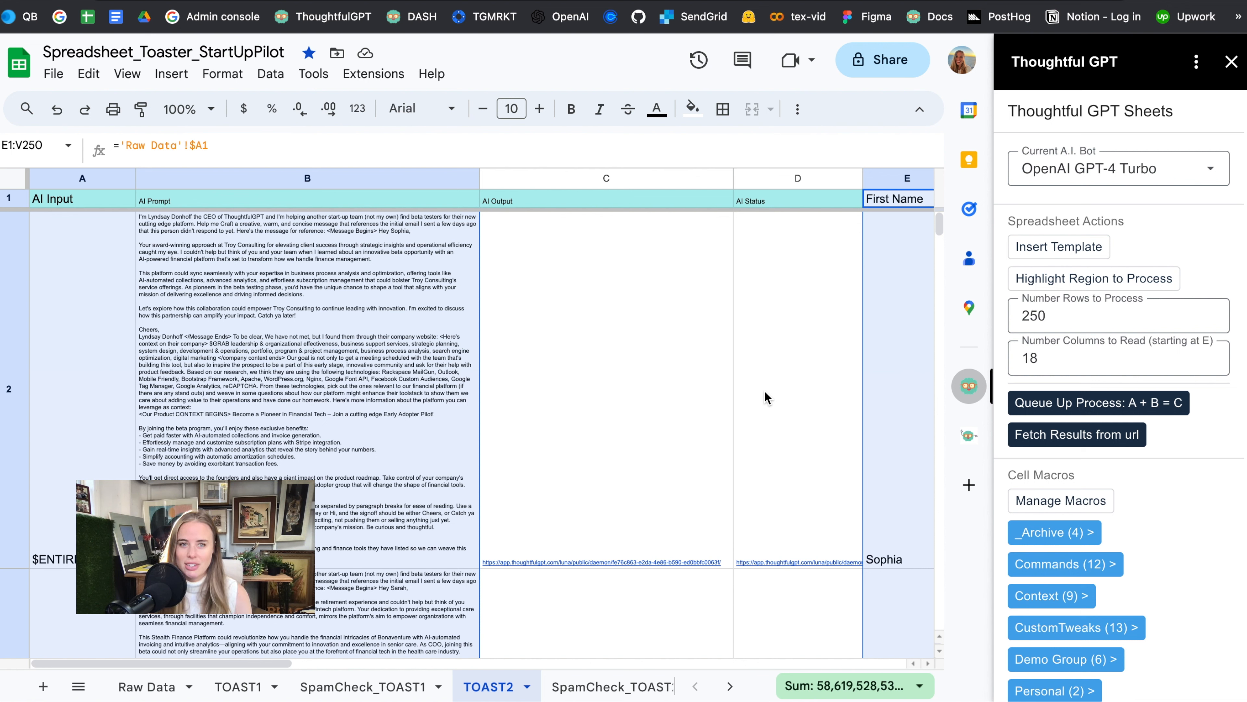
{"action": "left_click", "coordinate": [1027, 435]}
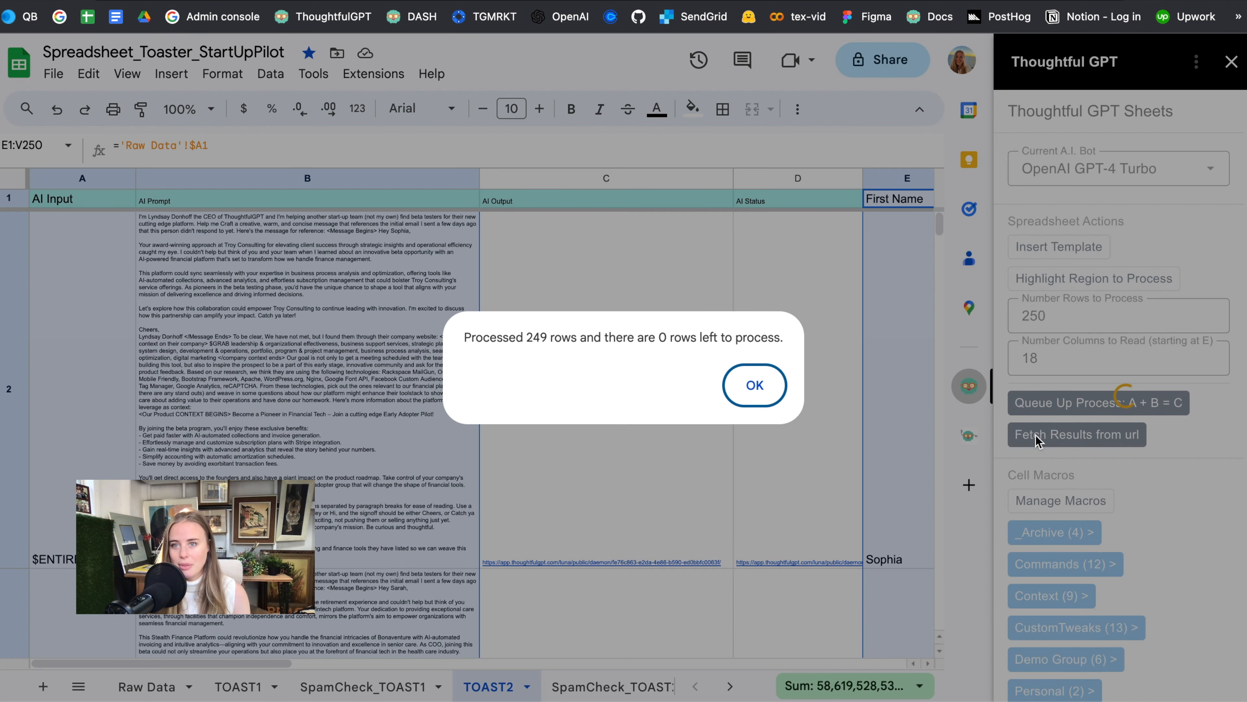
{"action": "left_click", "coordinate": [745, 381]}
- Set the font size of the AI Output column to 8
{"action": "left_click", "coordinate": [642, 417]}
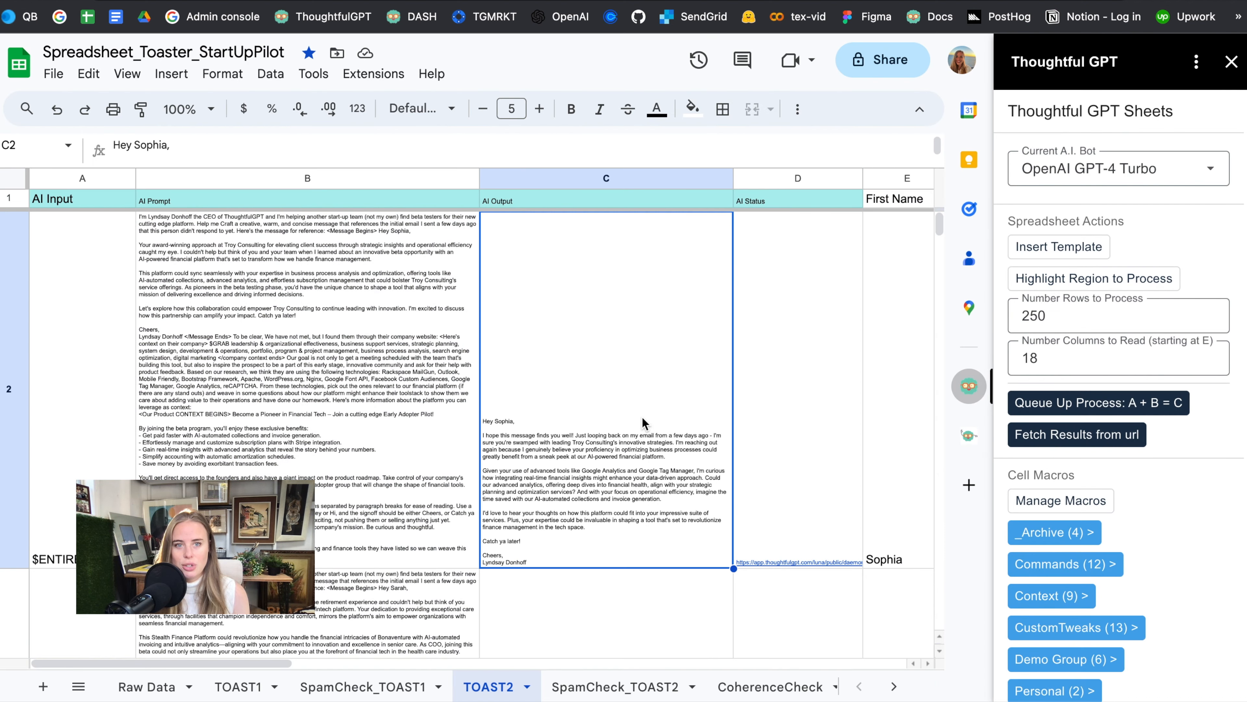
{"action": "left_click", "coordinate": [540, 108]}
{"action": "left_click", "coordinate": [597, 178]}
{"action": "left_click", "coordinate": [539, 108]}
{"action": "left_click", "coordinate": [539, 108]}
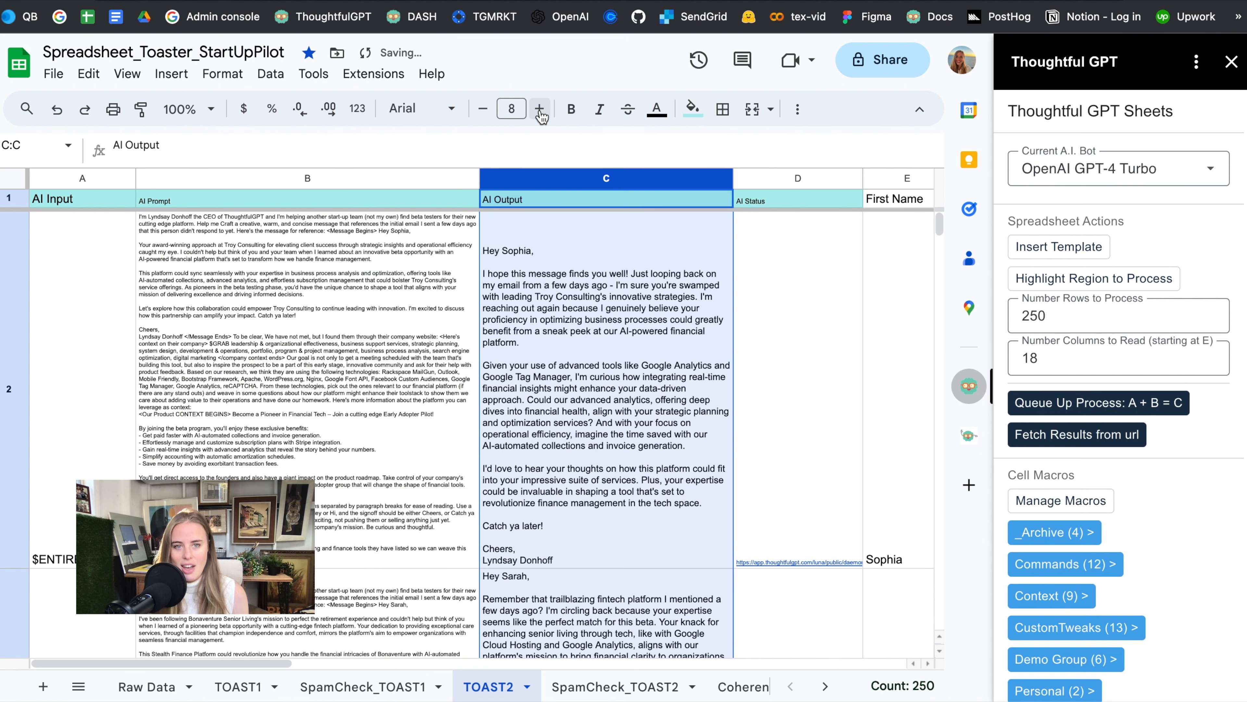
- Read through the generated follow-up messages in the AI Output column, from row 2 to row 12 and in the last row
{"action": "left_click", "coordinate": [572, 336]}
{"action": "key", "text": "Down"}
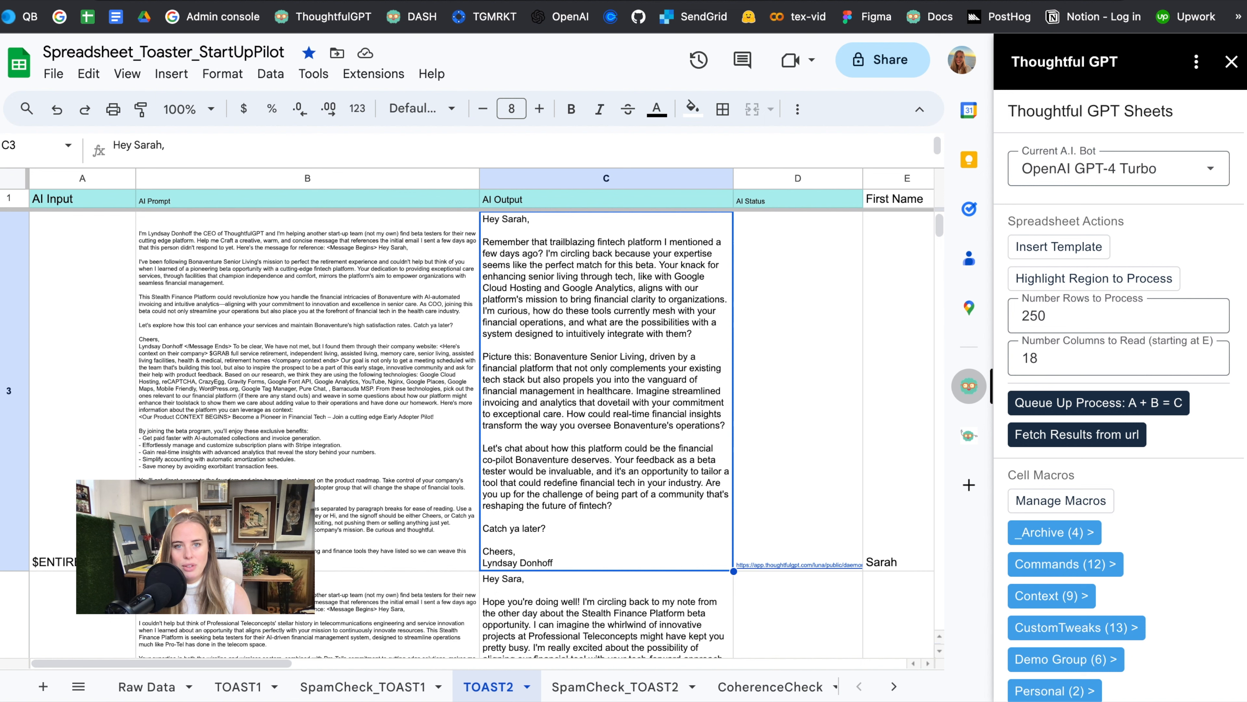
{"action": "key", "text": "Down"}
{"action": "key", "text": "Down"}
{"action": "key", "text": "Down"}
{"action": "key", "text": "Down"}
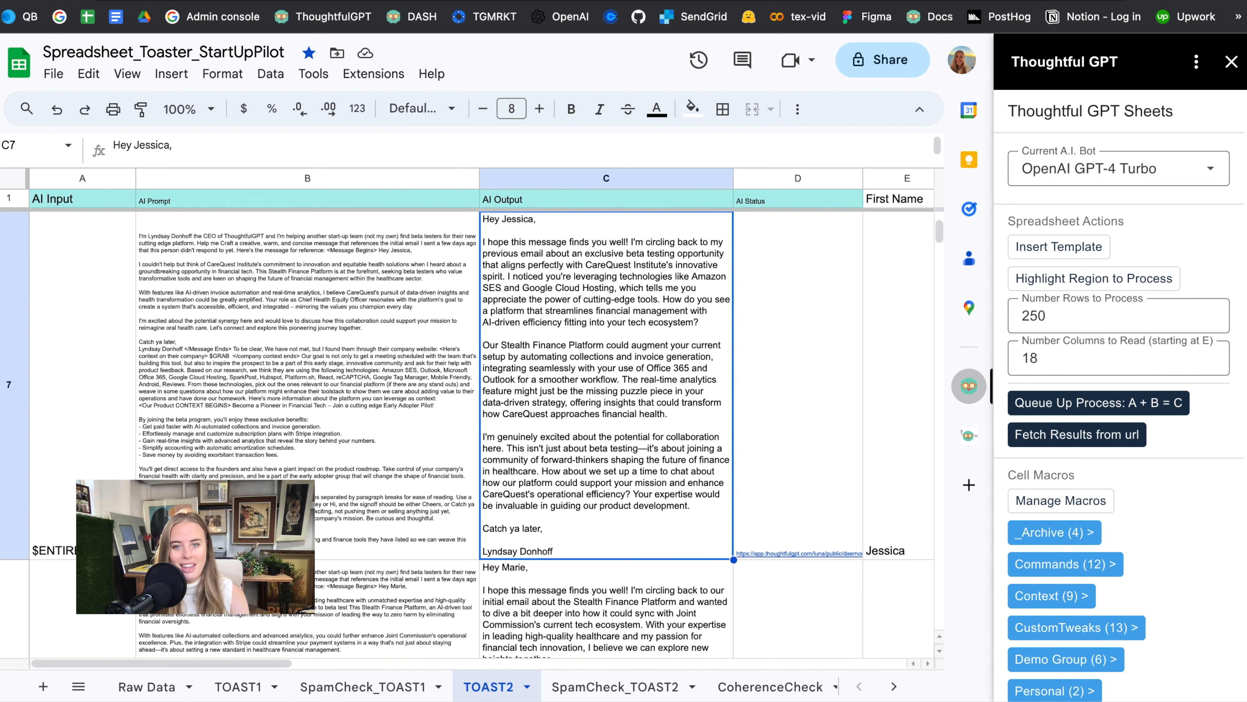
{"action": "key", "text": "Down"}
{"action": "key", "text": "Down"}
{"action": "key", "text": "Down"}
{"action": "key", "text": "Down"}
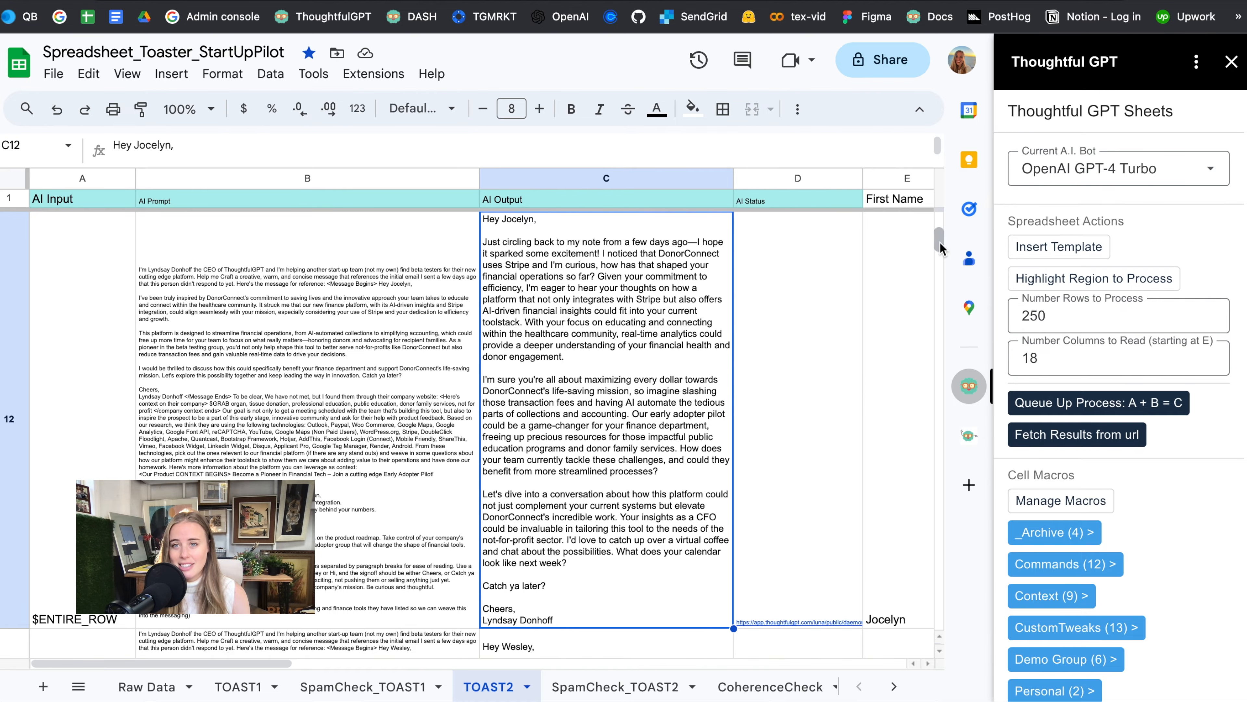
{"action": "left_click_drag", "start_coordinate": [939, 241], "coordinate": [932, 631]}
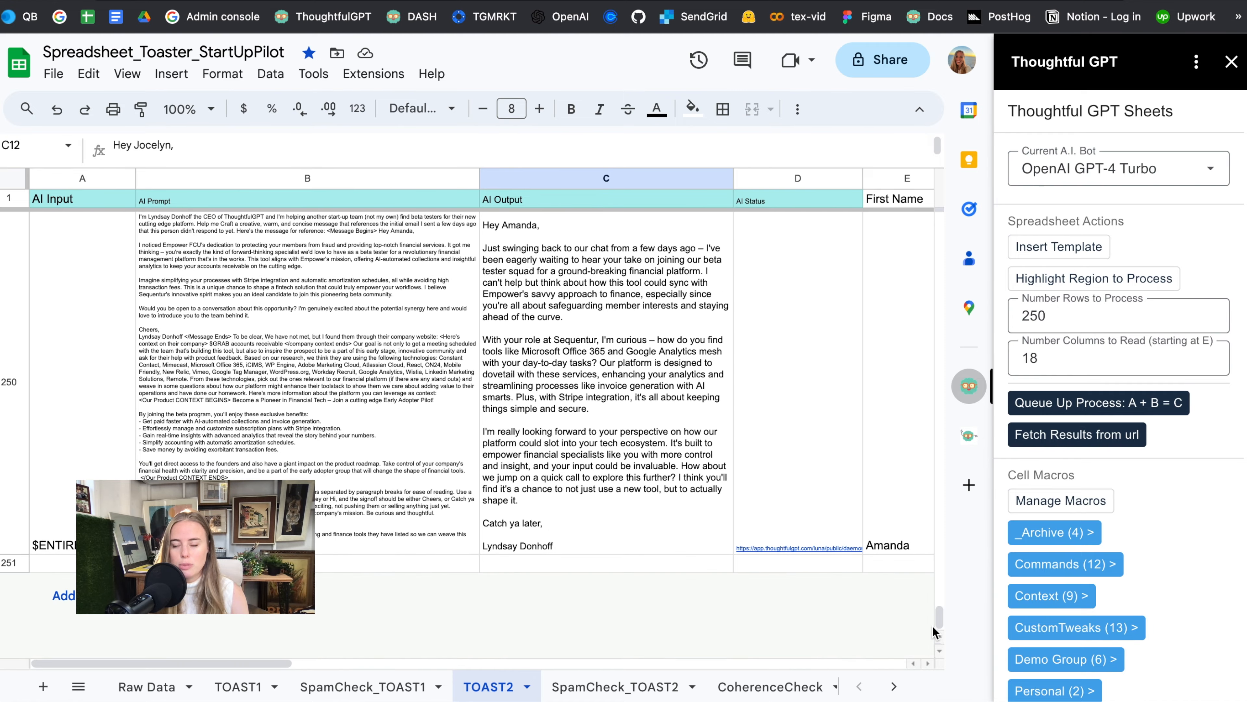
- Copy the spam-check prompt from B2 of SpamCheck_TOAST1 into B2 of SpamCheck_TOAST2
{"action": "left_click", "coordinate": [637, 688]}
{"action": "left_click", "coordinate": [323, 387]}
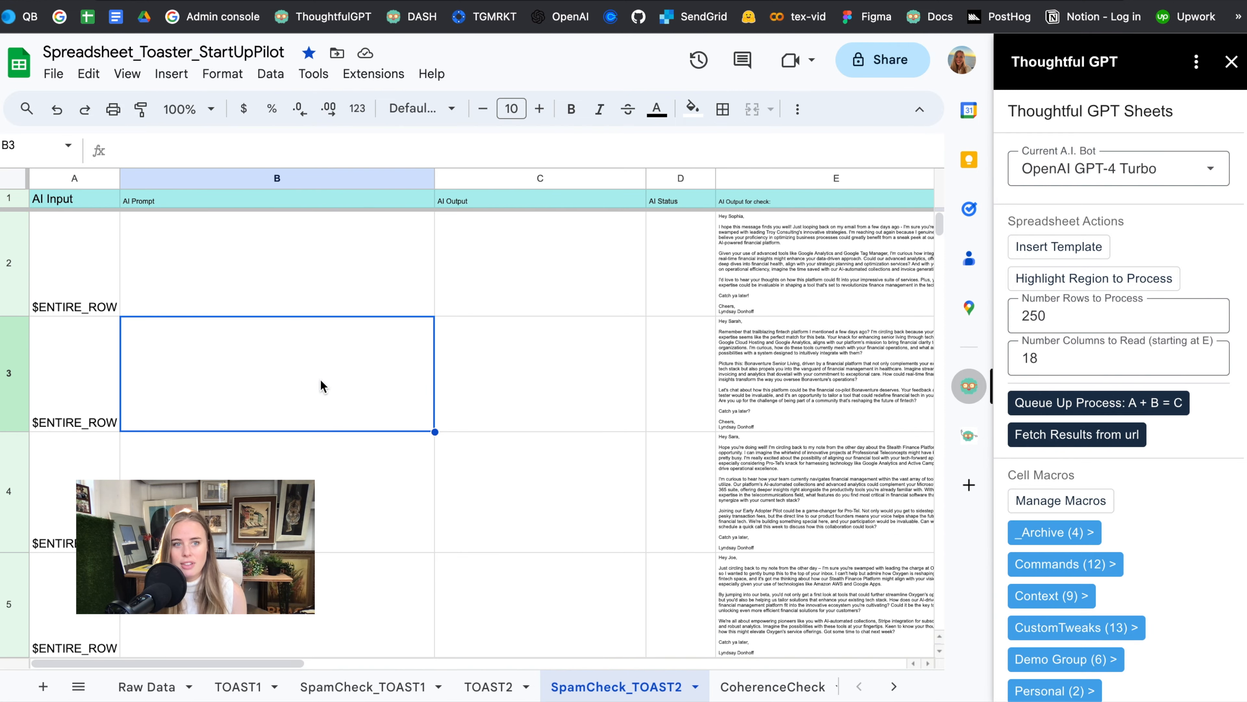
{"action": "left_click", "coordinate": [360, 688]}
{"action": "left_click", "coordinate": [308, 373]}
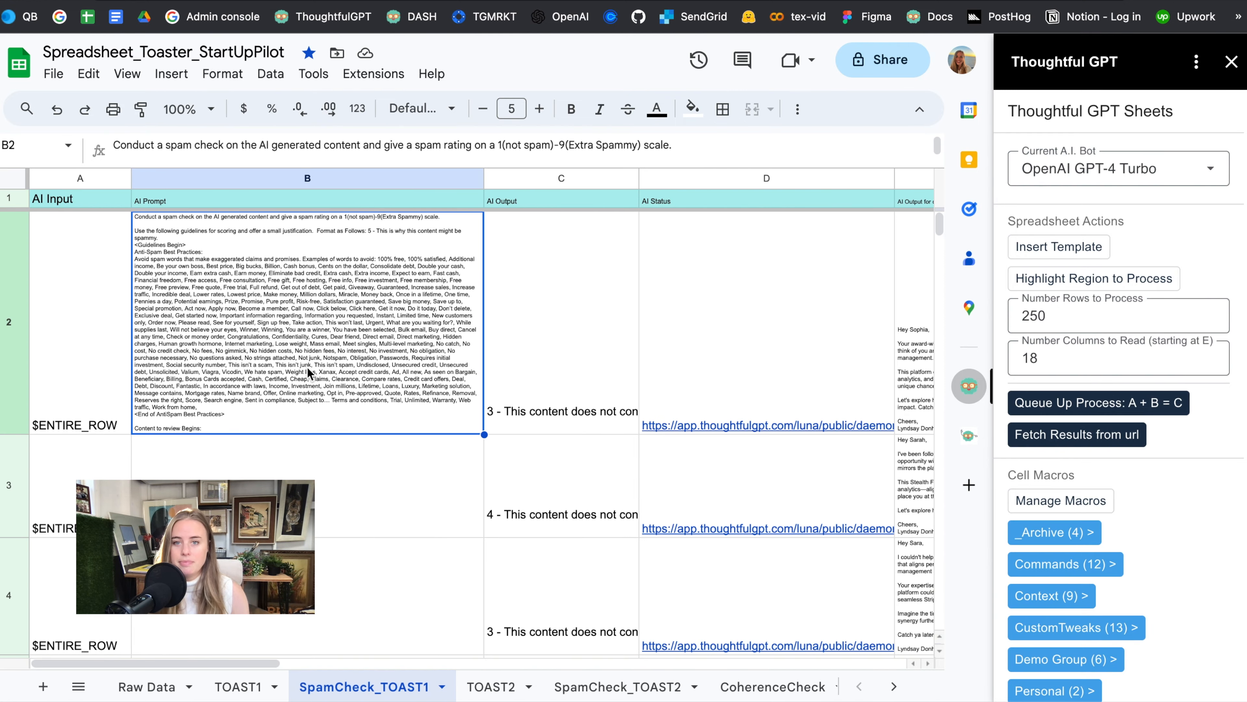
{"action": "left_click", "coordinate": [598, 687]}
{"action": "left_click", "coordinate": [269, 255]}
{"action": "key", "text": "super+v"}
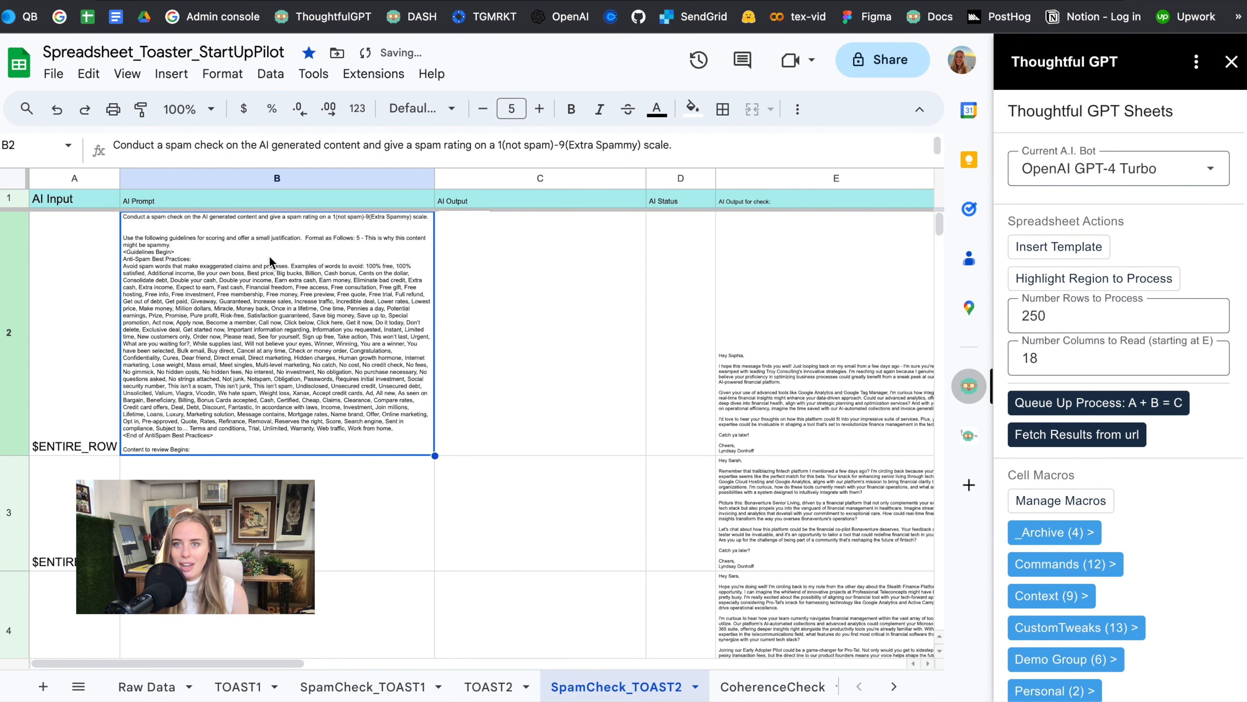
- Set the columns to read to 1, choose Anthropic Claude Instant as the A.I. bot, and highlight the region to process
{"action": "left_click", "coordinate": [1041, 358]}
{"action": "left_click", "coordinate": [1179, 168]}
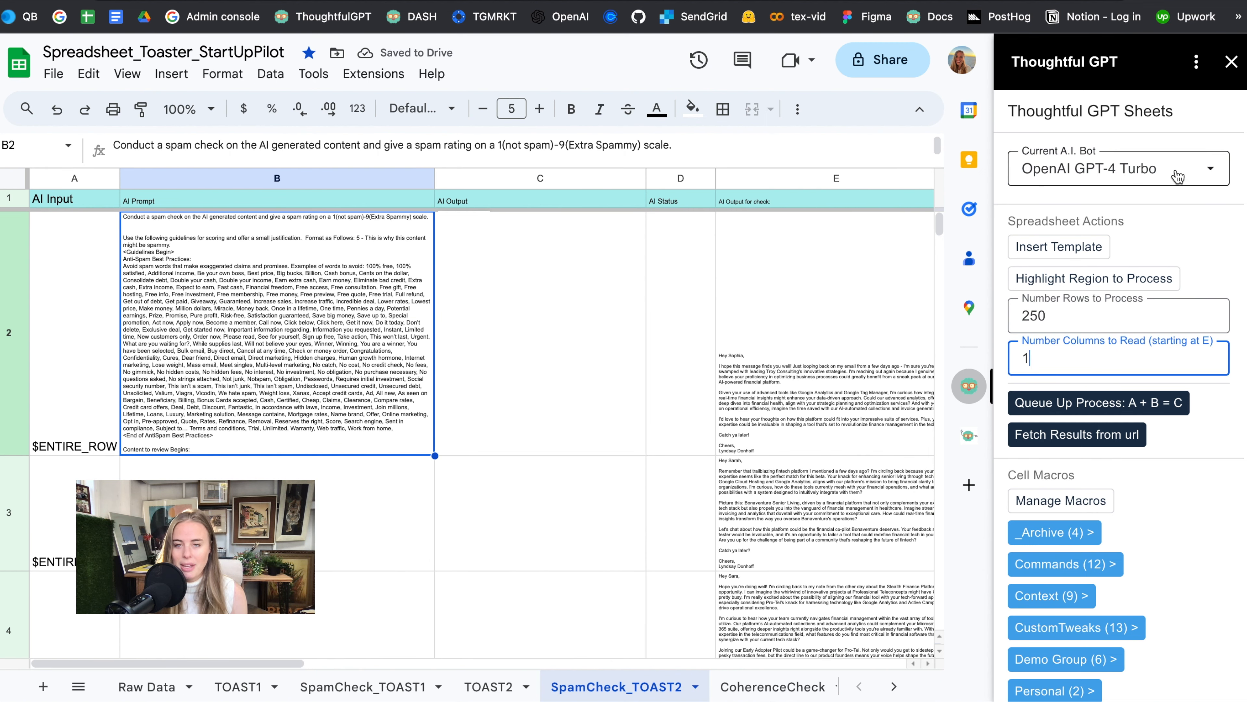
{"action": "left_click", "coordinate": [1156, 343]}
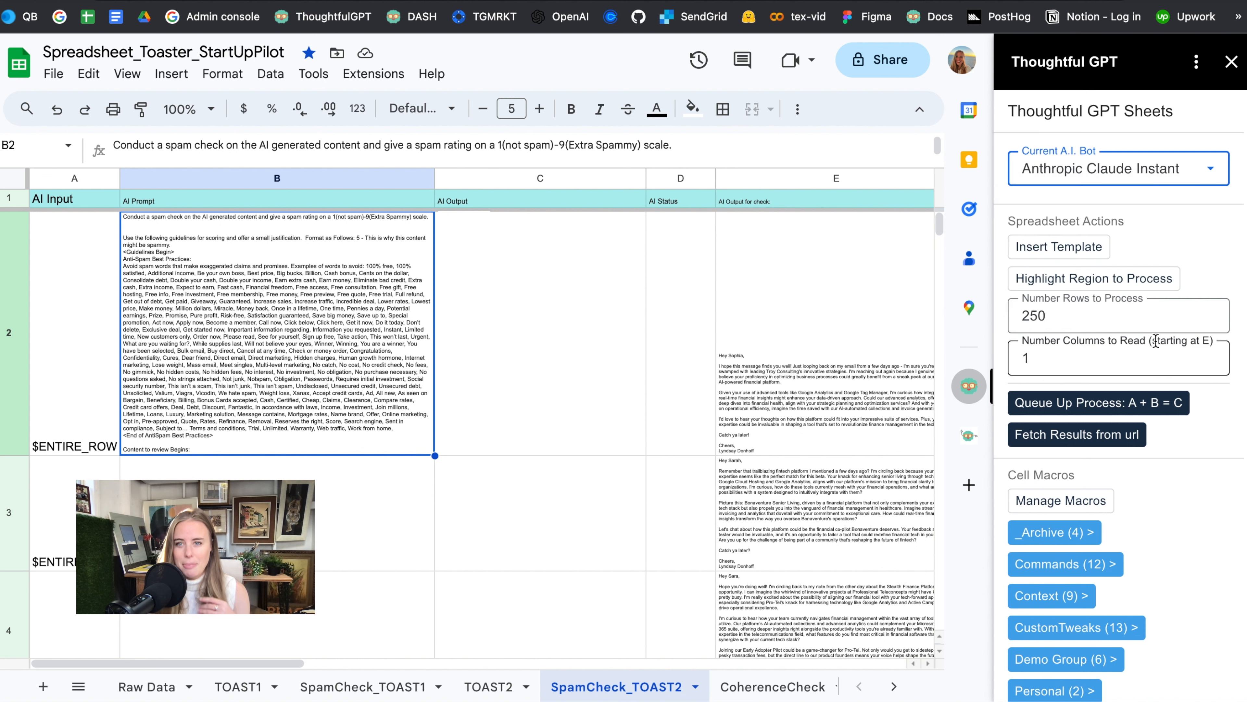
{"action": "left_click", "coordinate": [1119, 275]}
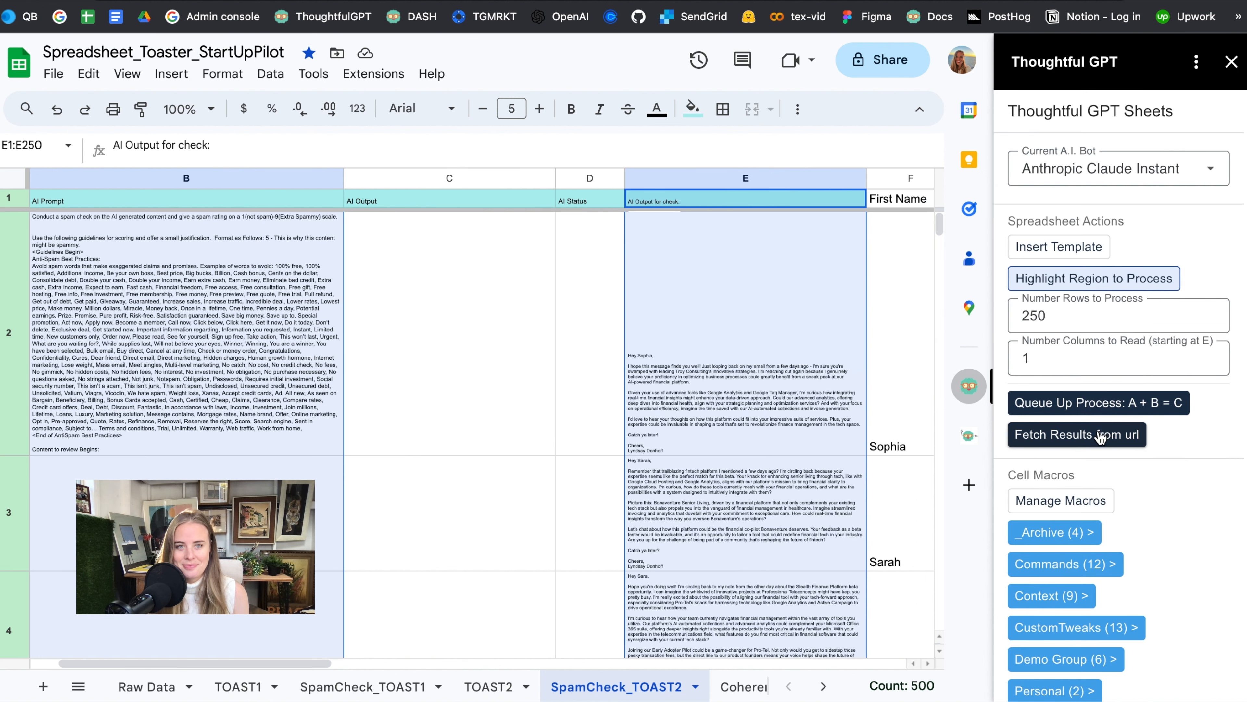
- Queue up the SpamCheck_TOAST2 rows for processing and fetch the spam-check results
{"action": "left_click", "coordinate": [1109, 402]}
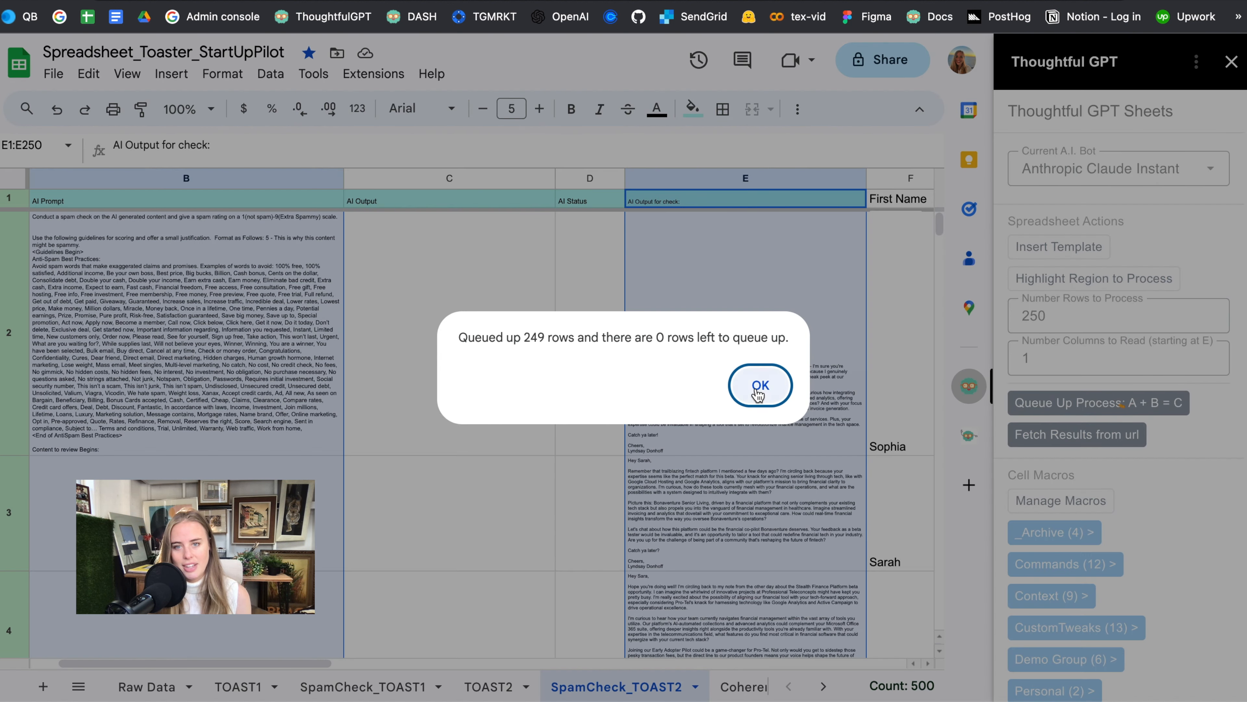
{"action": "left_click", "coordinate": [758, 387]}
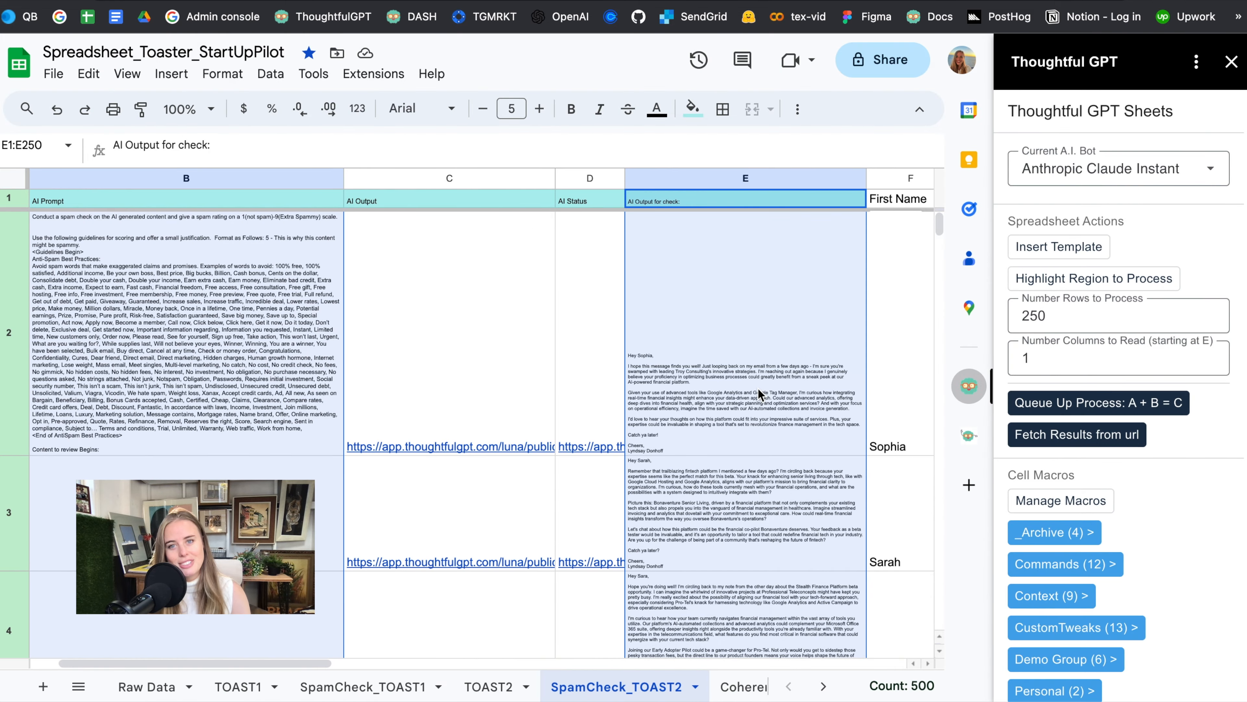
{"action": "left_click", "coordinate": [1063, 438]}
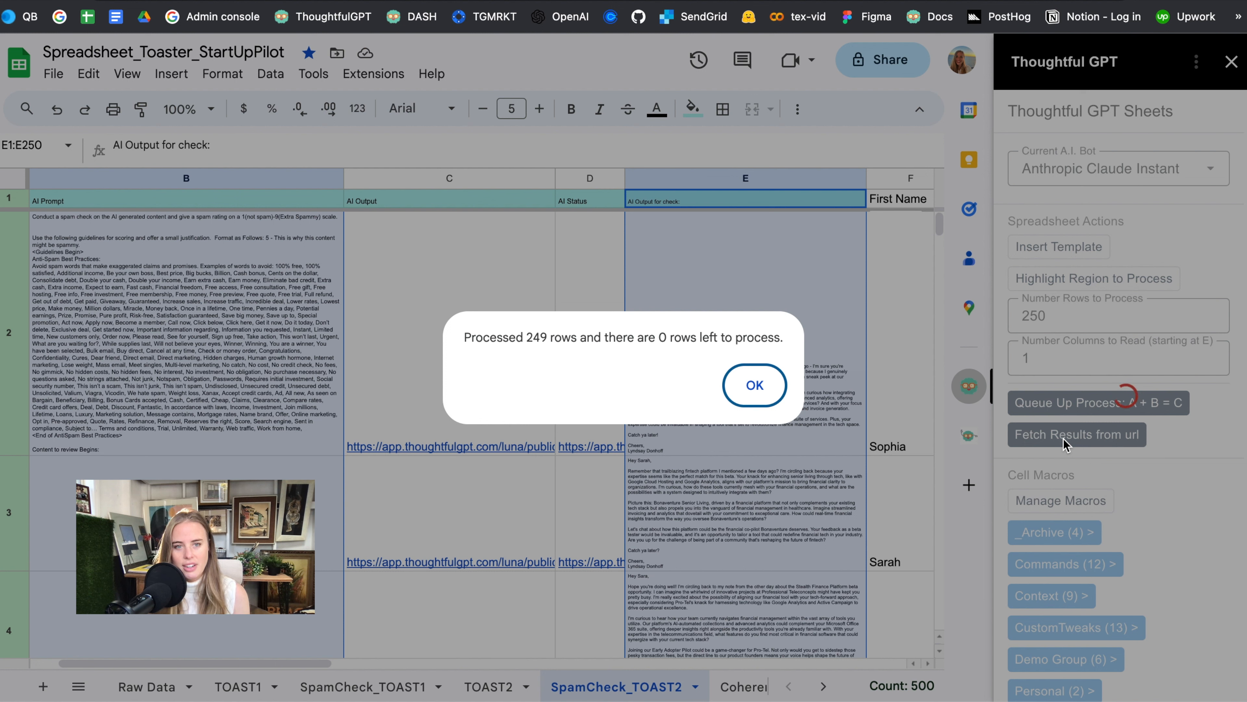
- Copy the Spam Score column W from SpamCheck_TOAST1 into the same column of SpamCheck_TOAST2
{"action": "left_click", "coordinate": [756, 388]}
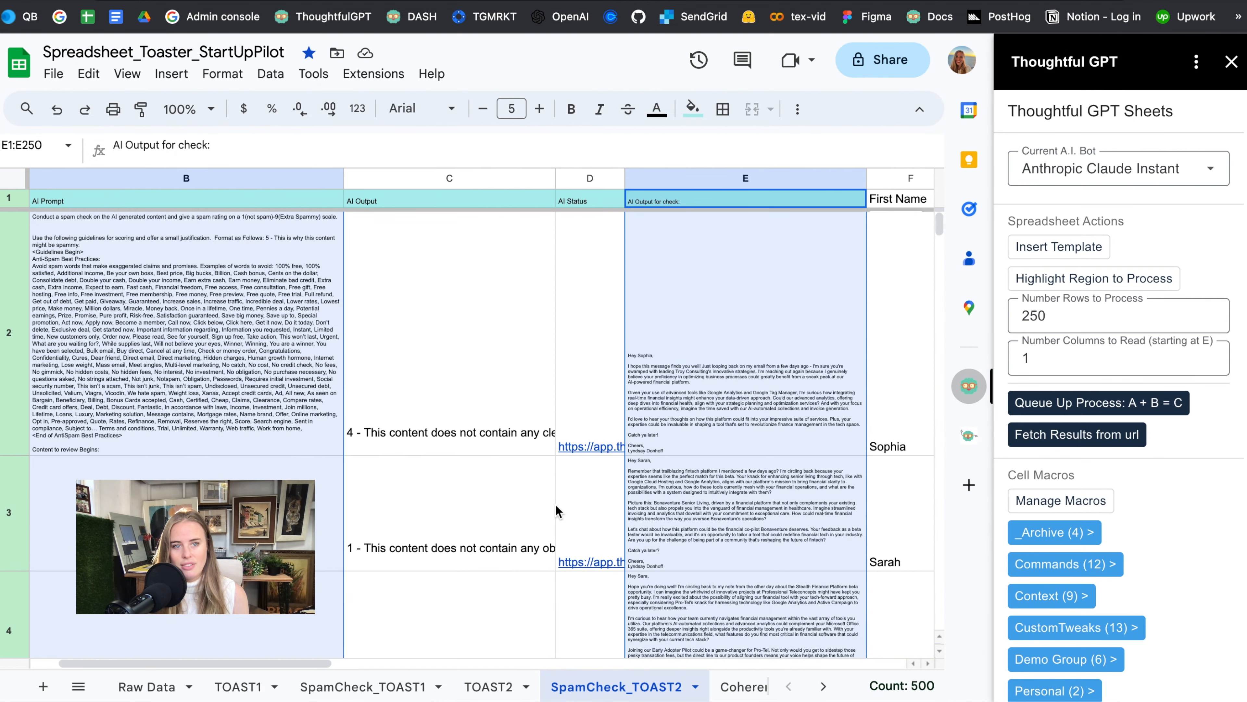
{"action": "left_click", "coordinate": [364, 687]}
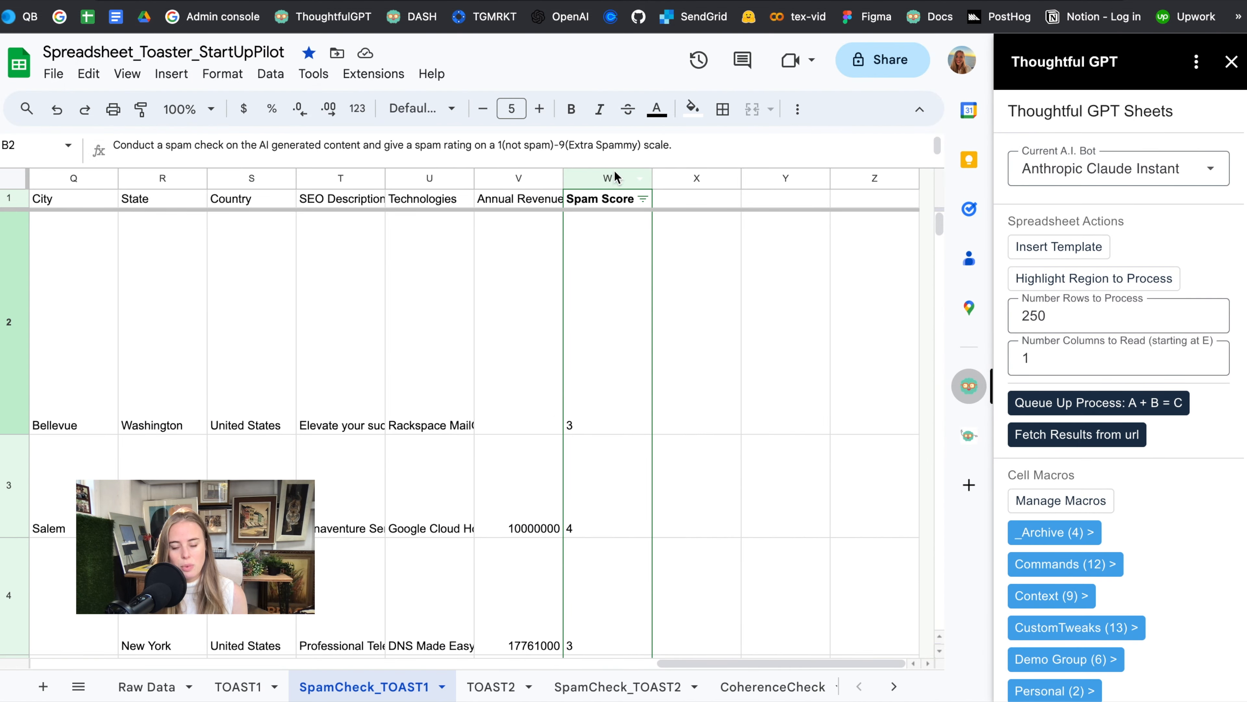
{"action": "left_click", "coordinate": [614, 175]}
{"action": "key", "text": "ctrl+c"}
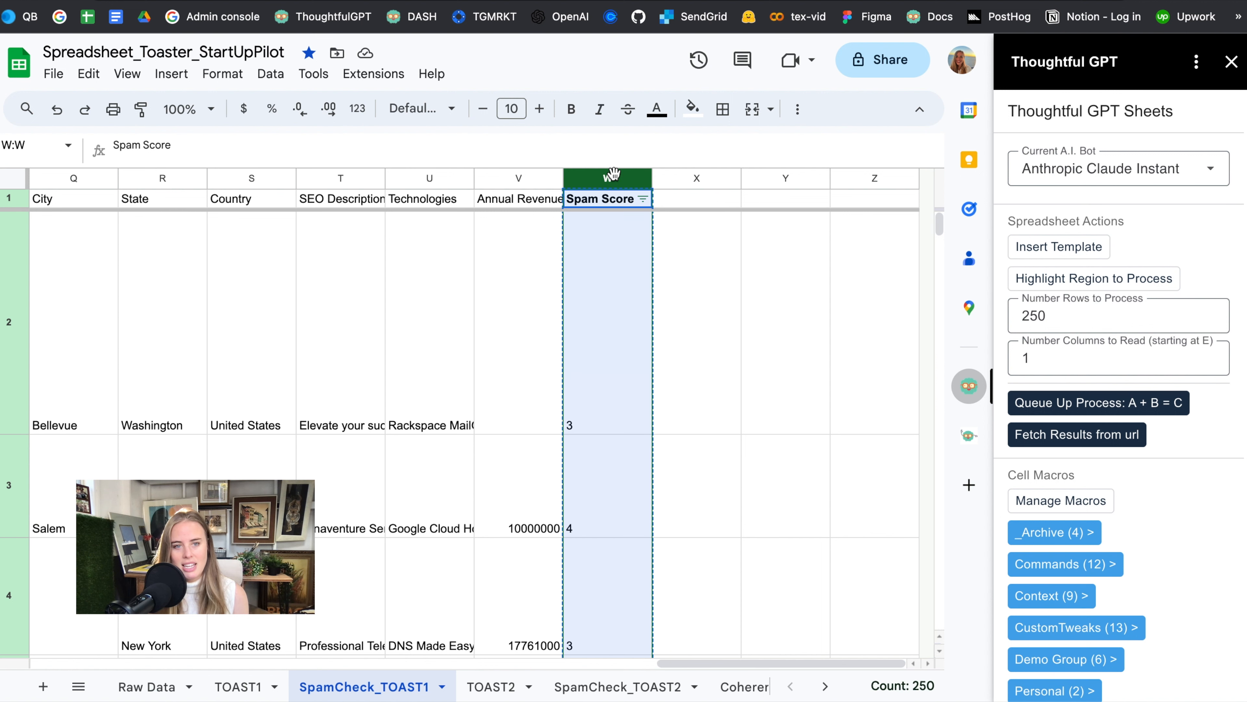
{"action": "left_click", "coordinate": [619, 687]}
{"action": "key", "text": "ctrl+v"}
- Filter the Spam Score column of SpamCheck_TOAST2 to show only scores 6 and 7
{"action": "left_click", "coordinate": [557, 199]}
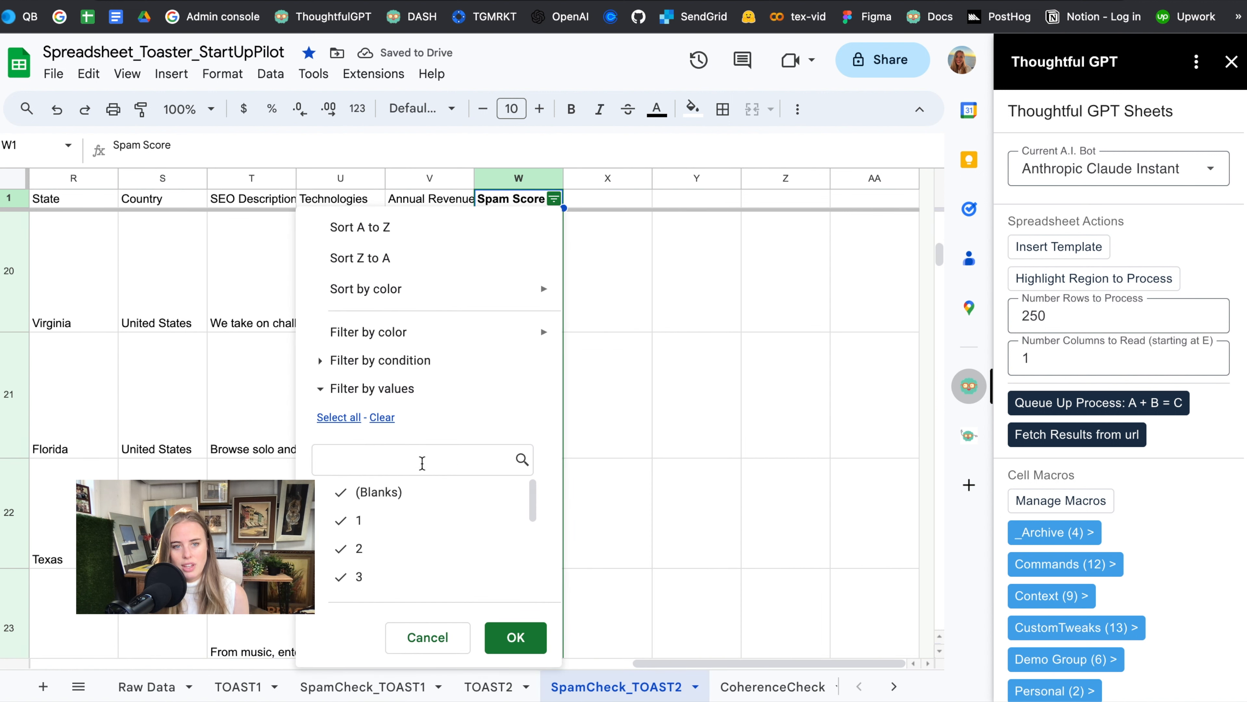
{"action": "left_click", "coordinate": [382, 417]}
{"action": "left_click_drag", "start_coordinate": [532, 502], "coordinate": [535, 553]}
{"action": "left_click", "coordinate": [424, 562]}
{"action": "left_click", "coordinate": [403, 540]}
{"action": "left_click", "coordinate": [515, 637]}
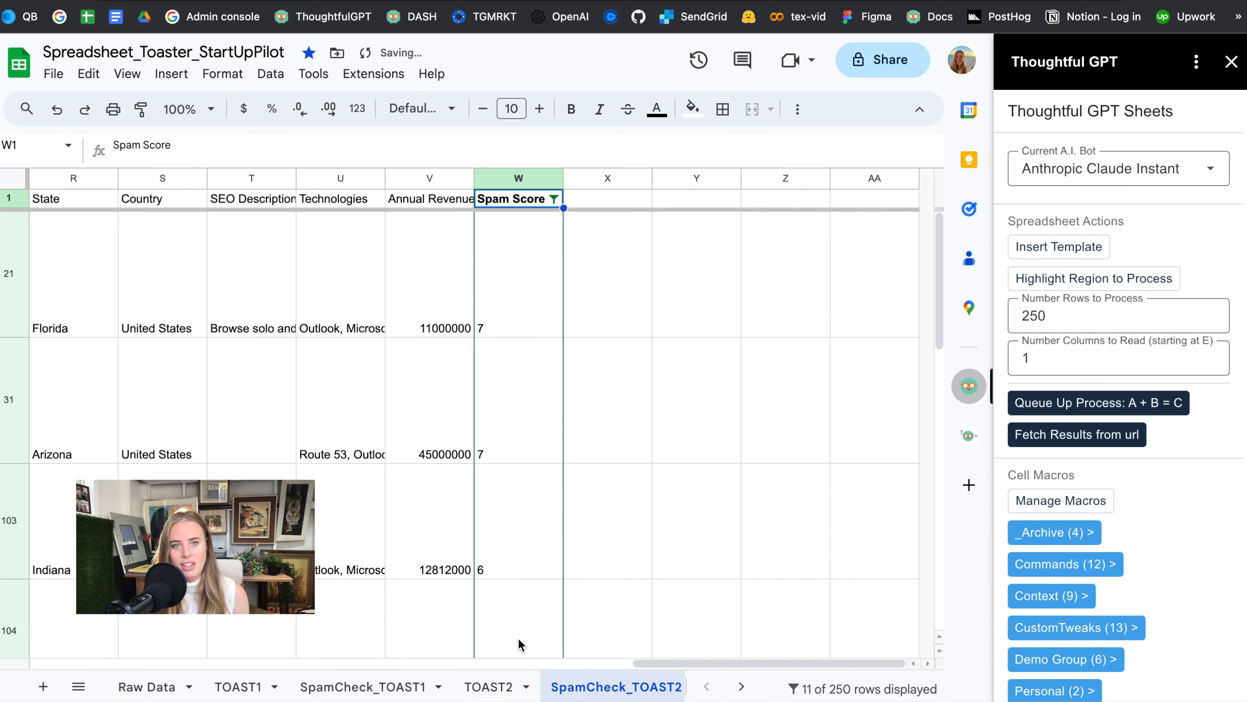
- Read through the spam-check justifications in the AI Output column of the filtered SpamCheck_TOAST2 rows, with the formula bar enlarged
{"action": "scroll", "coordinate": [501, 545], "scroll_direction": "left", "scroll_amount": 4}
{"action": "scroll", "coordinate": [500, 545], "scroll_direction": "left", "scroll_amount": 10}
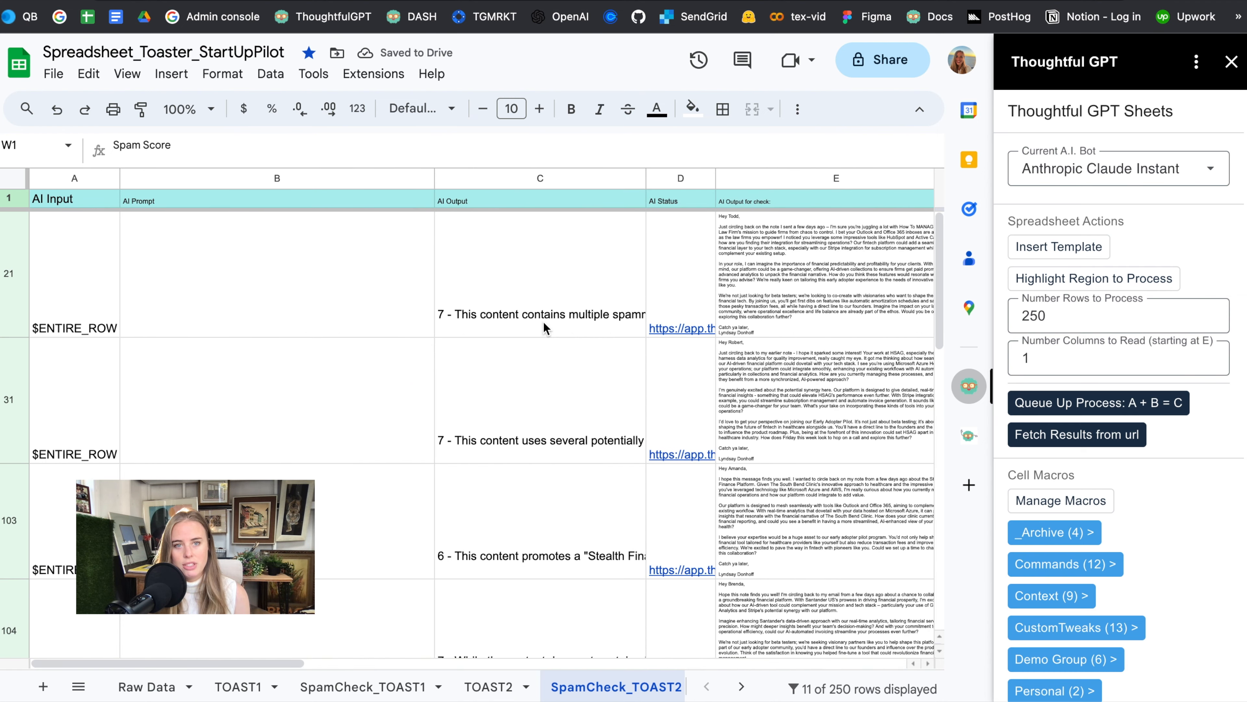
{"action": "left_click", "coordinate": [546, 324]}
{"action": "left_click_drag", "start_coordinate": [501, 193], "coordinate": [507, 247]}
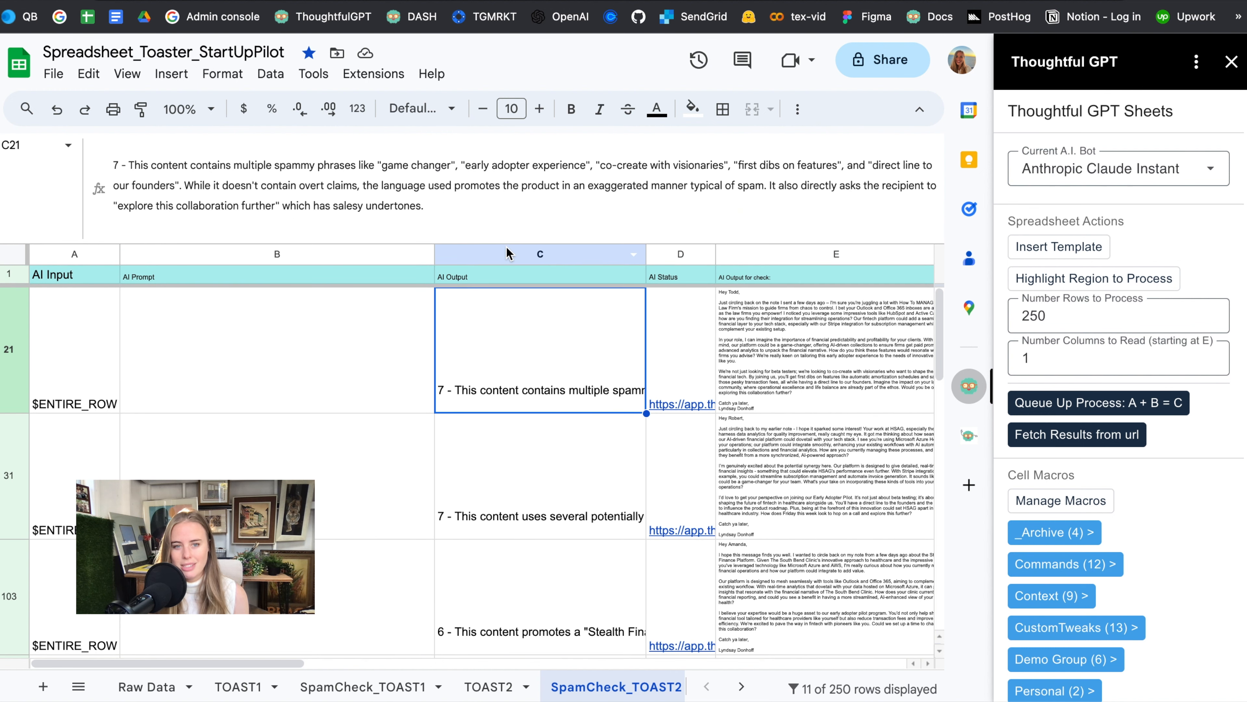
{"action": "key", "text": "Down"}
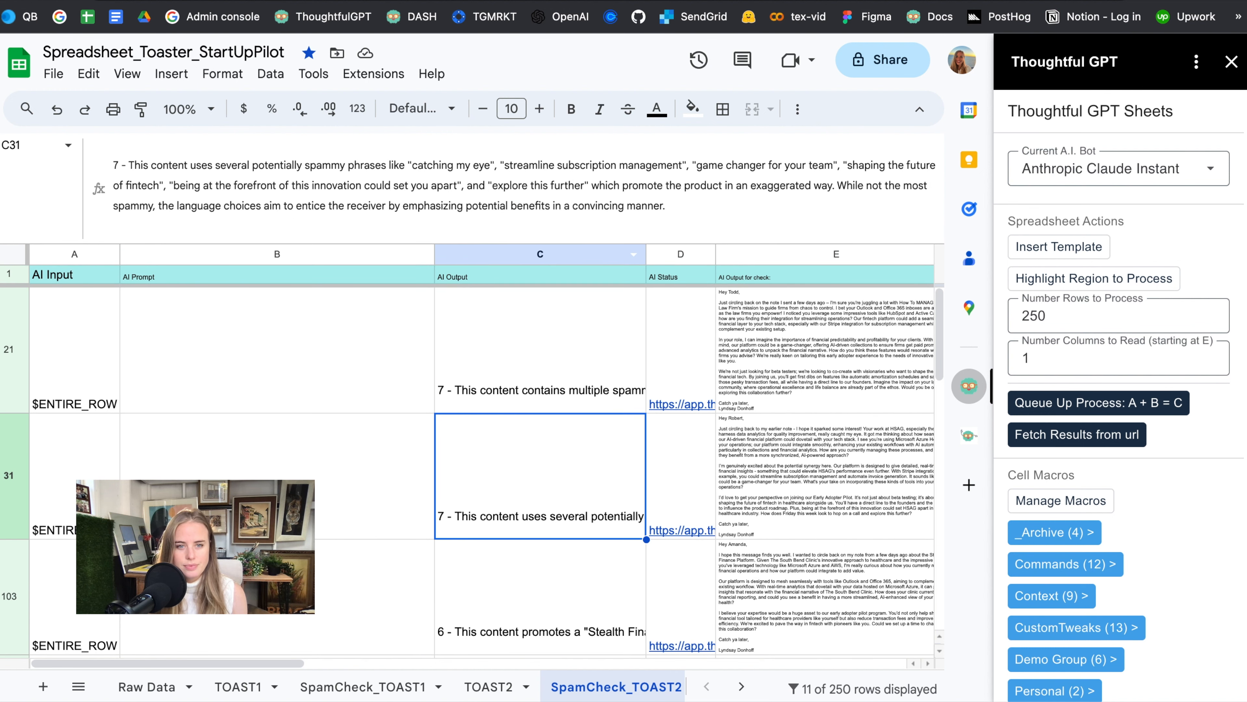
{"action": "key", "text": "Down"}
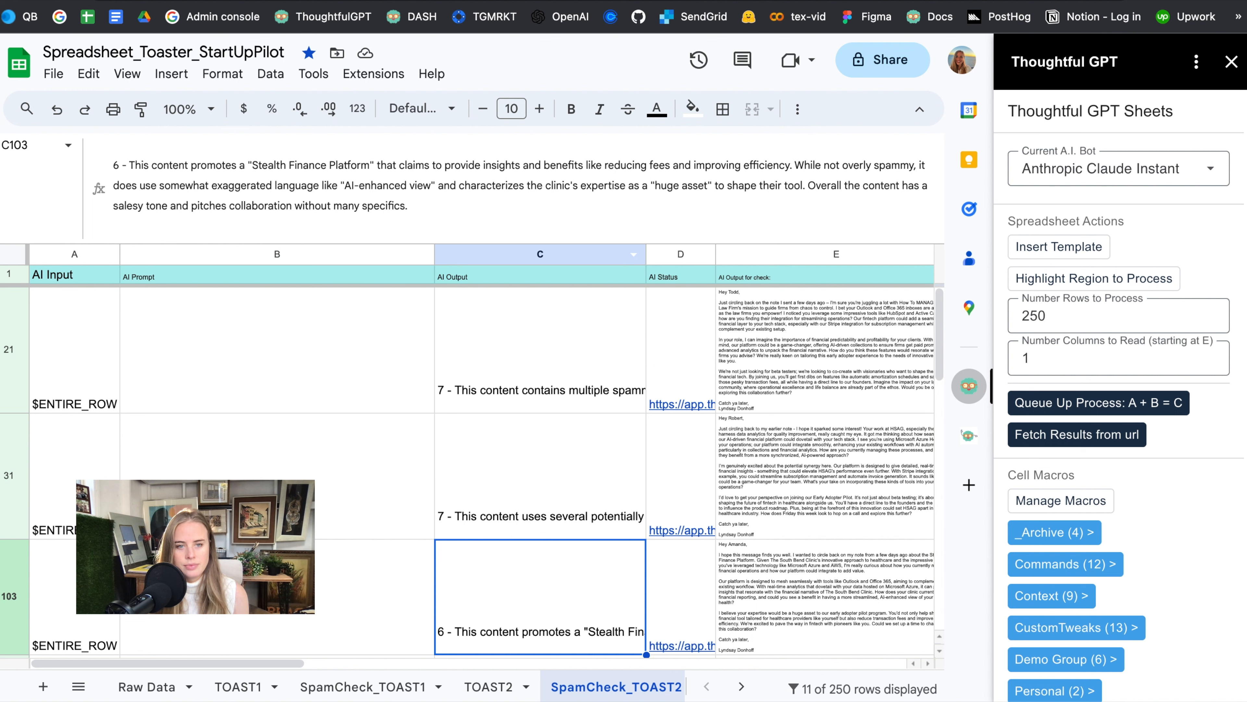
{"action": "key", "text": "Down"}
{"action": "key", "text": "Down"}
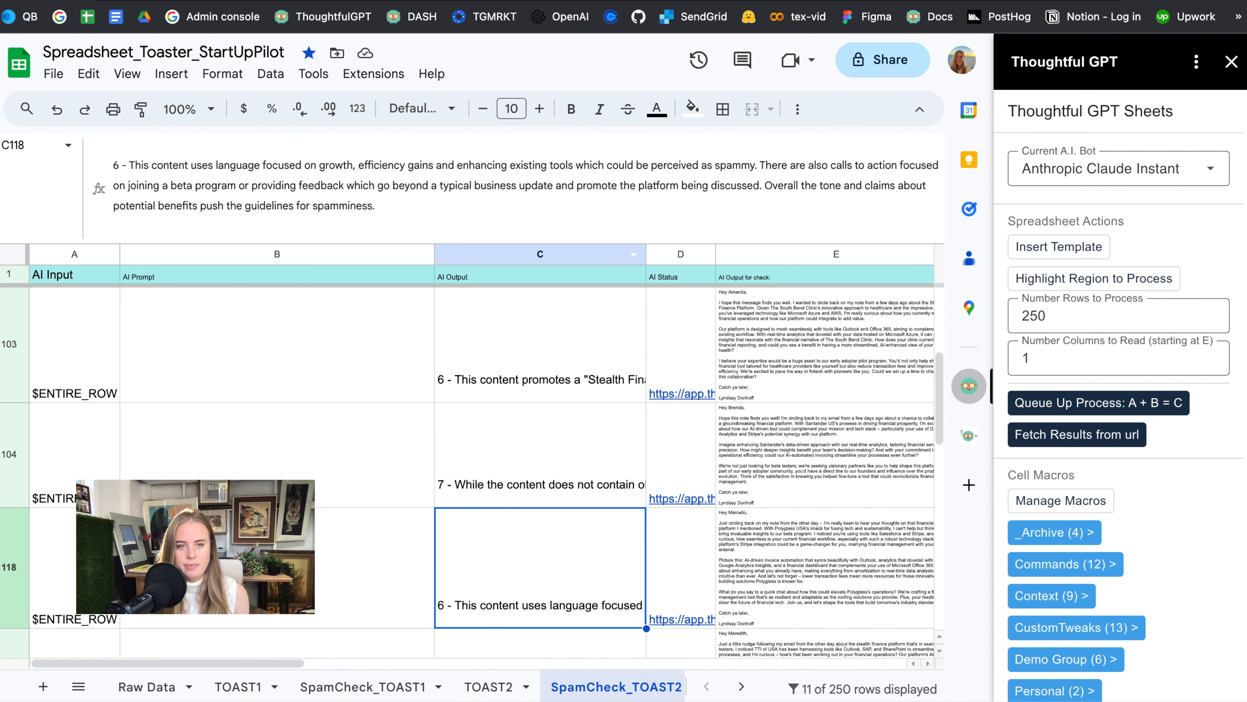
{"action": "key", "text": "Down"}
{"action": "key", "text": "Down"}
{"action": "key", "text": "Down"}
{"action": "key", "text": "Down"}
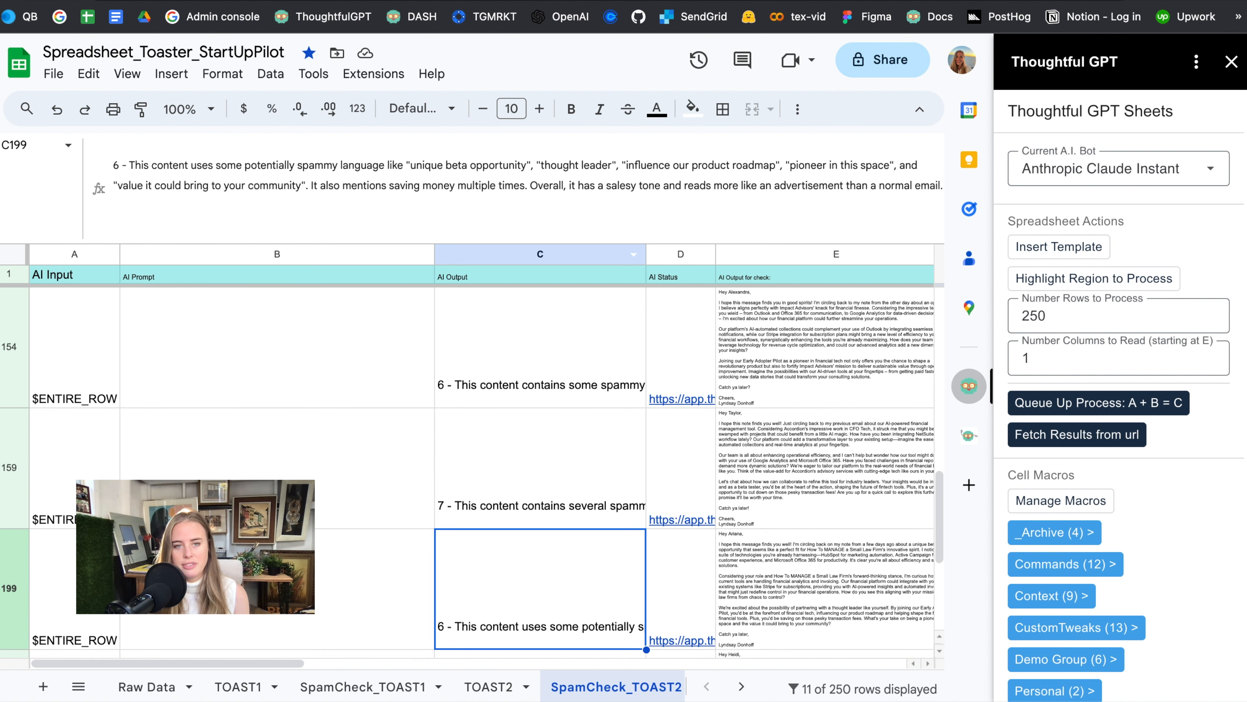
{"action": "key", "text": "Up"}
{"action": "key", "text": "Up"}
{"action": "key", "text": "Up"}
{"action": "key", "text": "Up"}
{"action": "key", "text": "Up"}
{"action": "key", "text": "Up"}
{"action": "key", "text": "Up"}
{"action": "key", "text": "Up"}
{"action": "key", "text": "Up"}
{"action": "key", "text": "Up"}
{"action": "key", "text": "Up"}
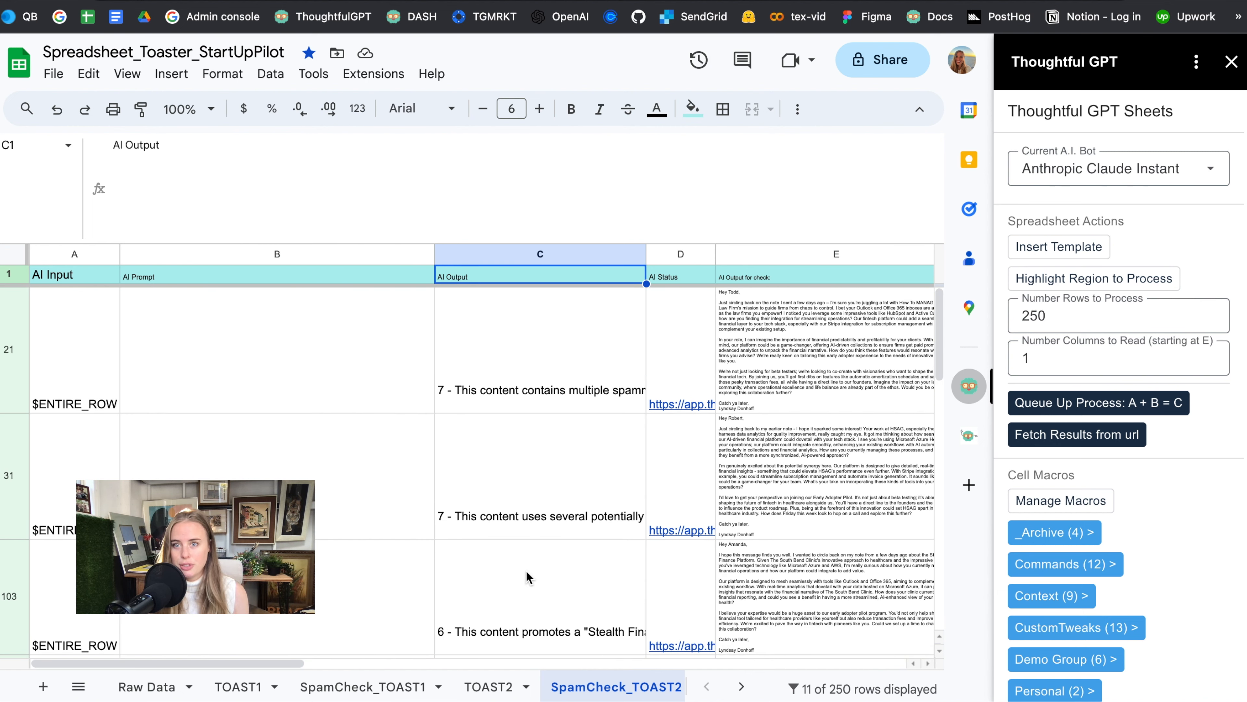
- Insert the StealthStartUp_BetaTest_Coherence macro from the TOASTING group as the AI prompt in B2 of the CoherenceCheck sheet
{"action": "scroll", "coordinate": [531, 579], "scroll_direction": "right", "scroll_amount": 5}
{"action": "scroll", "coordinate": [634, 690], "scroll_direction": "right", "scroll_amount": 2}
{"action": "left_click", "coordinate": [635, 690]}
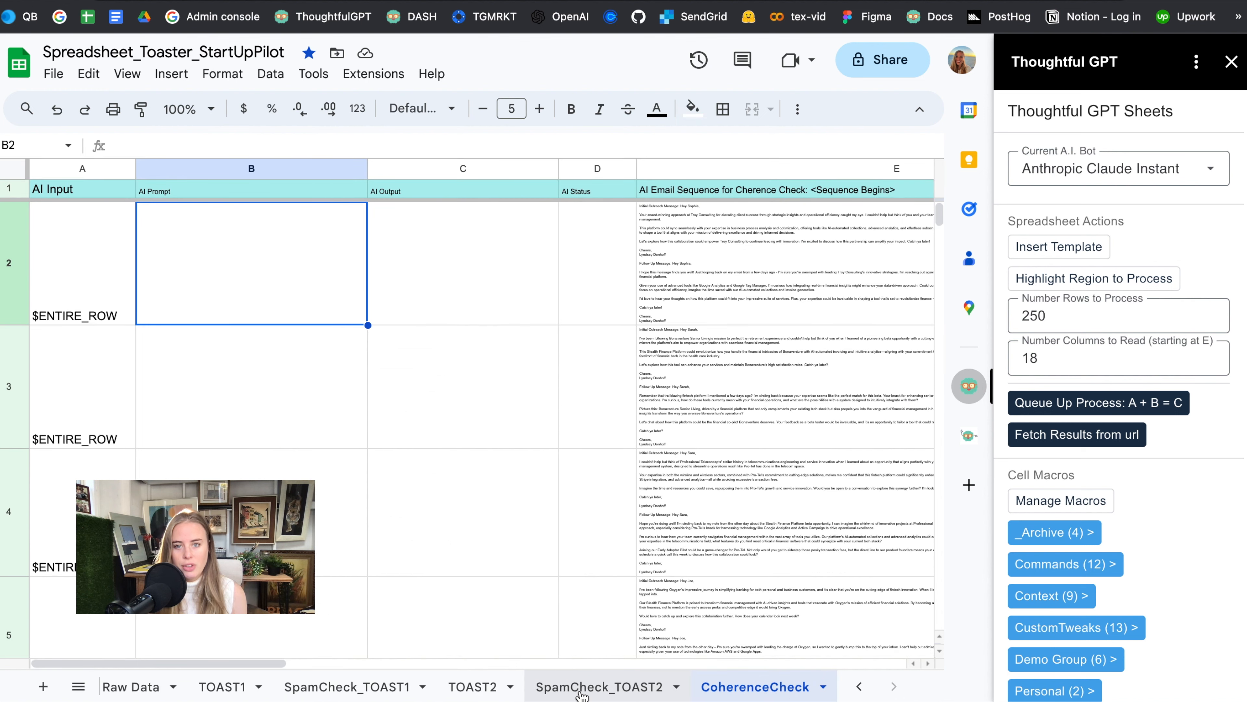
{"action": "scroll", "coordinate": [1076, 540], "scroll_direction": "down", "scroll_amount": 6}
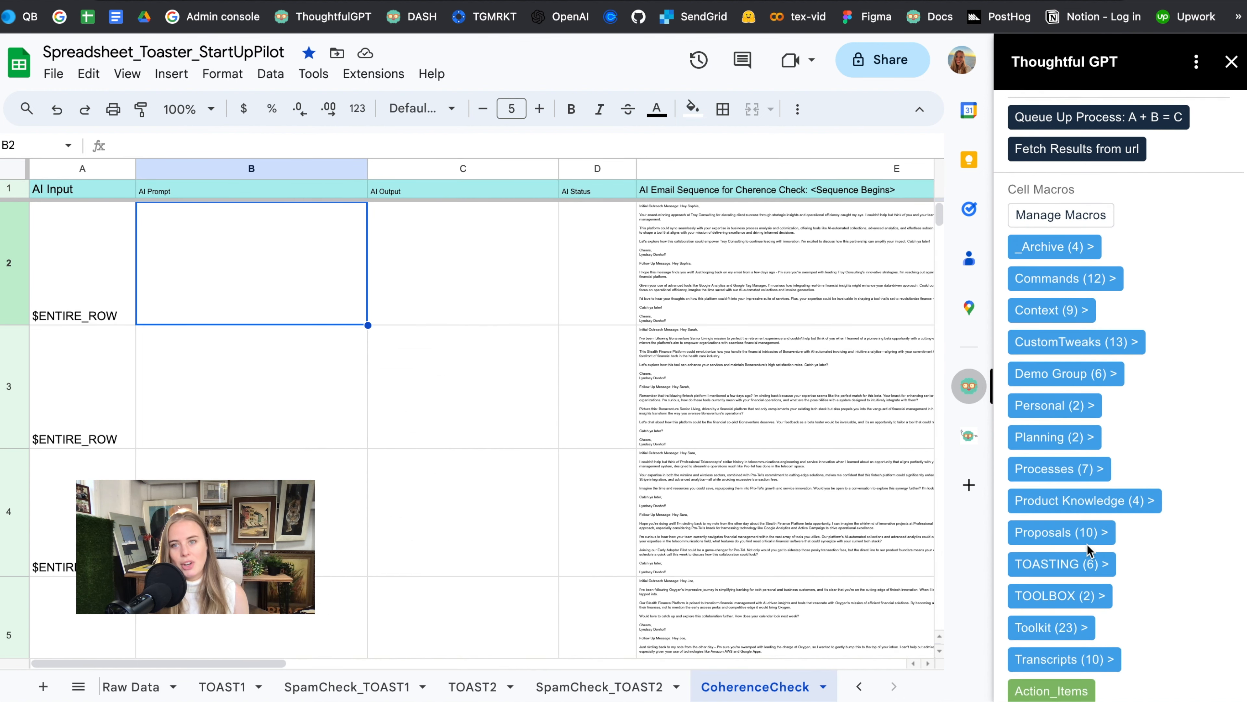
{"action": "left_click", "coordinate": [1077, 559]}
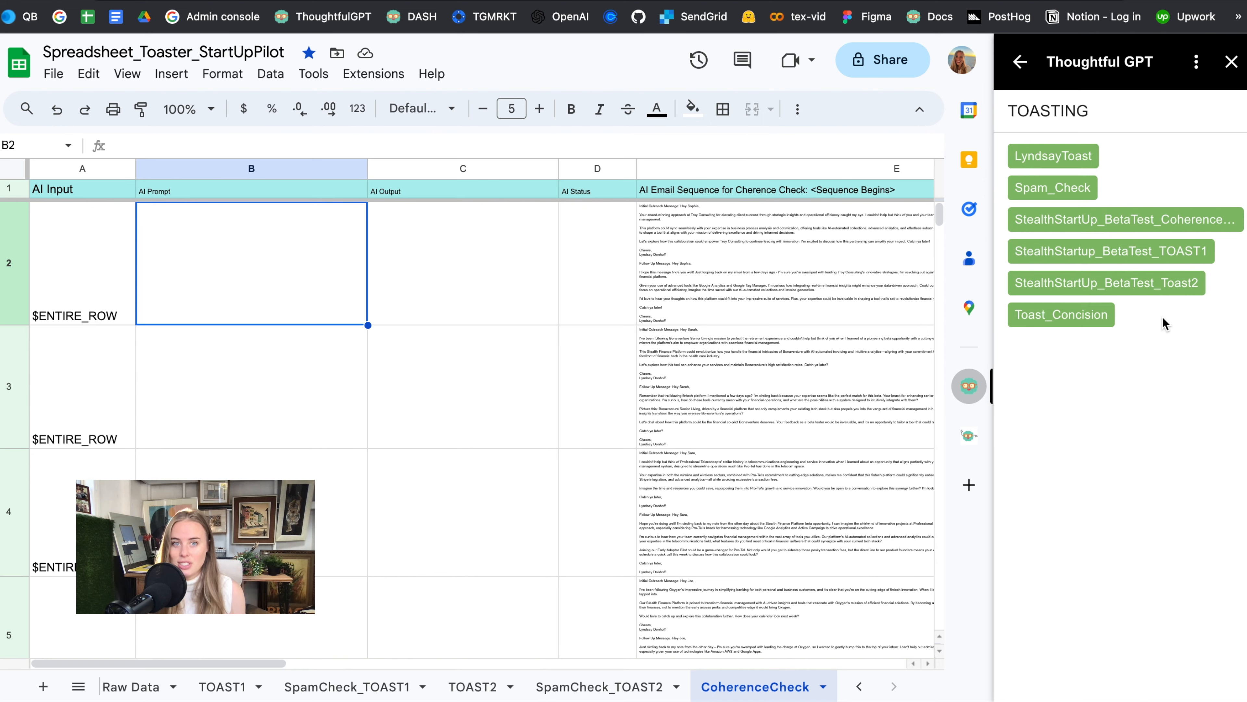
{"action": "left_click", "coordinate": [1106, 223]}
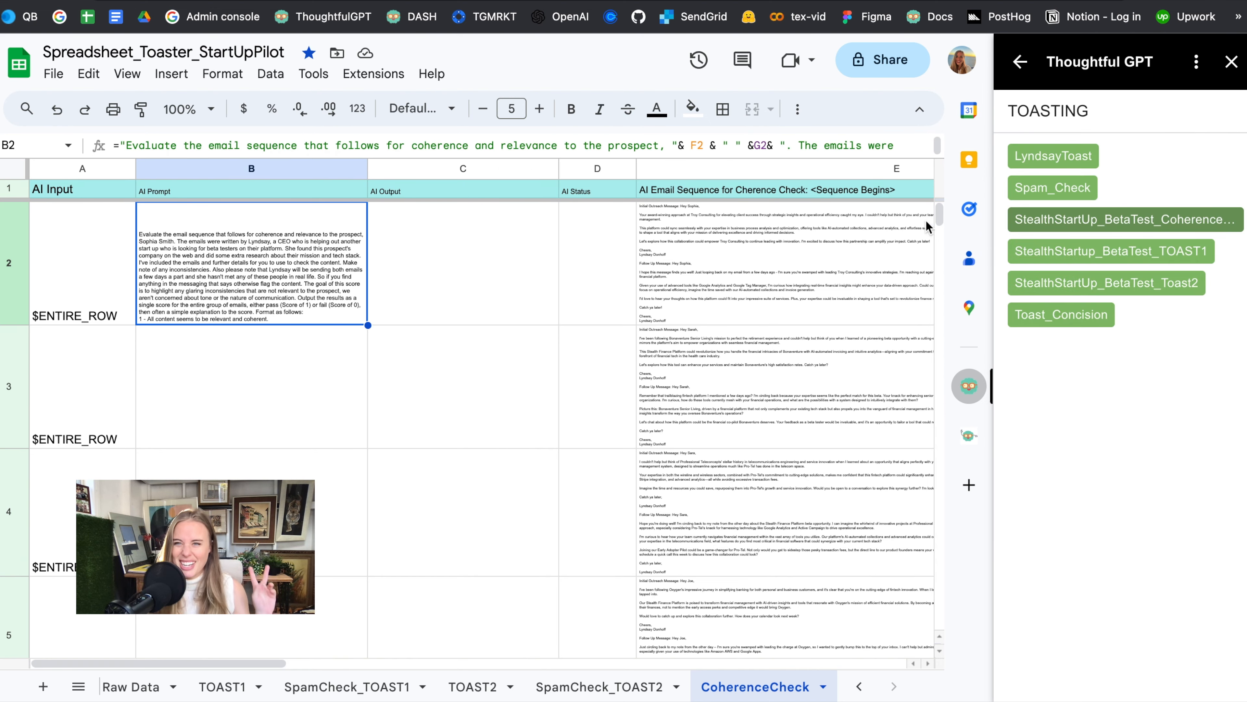
- Fill the coherence-check prompt down the AI Prompt column from B2 to B250
{"action": "left_click_drag", "start_coordinate": [938, 220], "coordinate": [941, 644]}
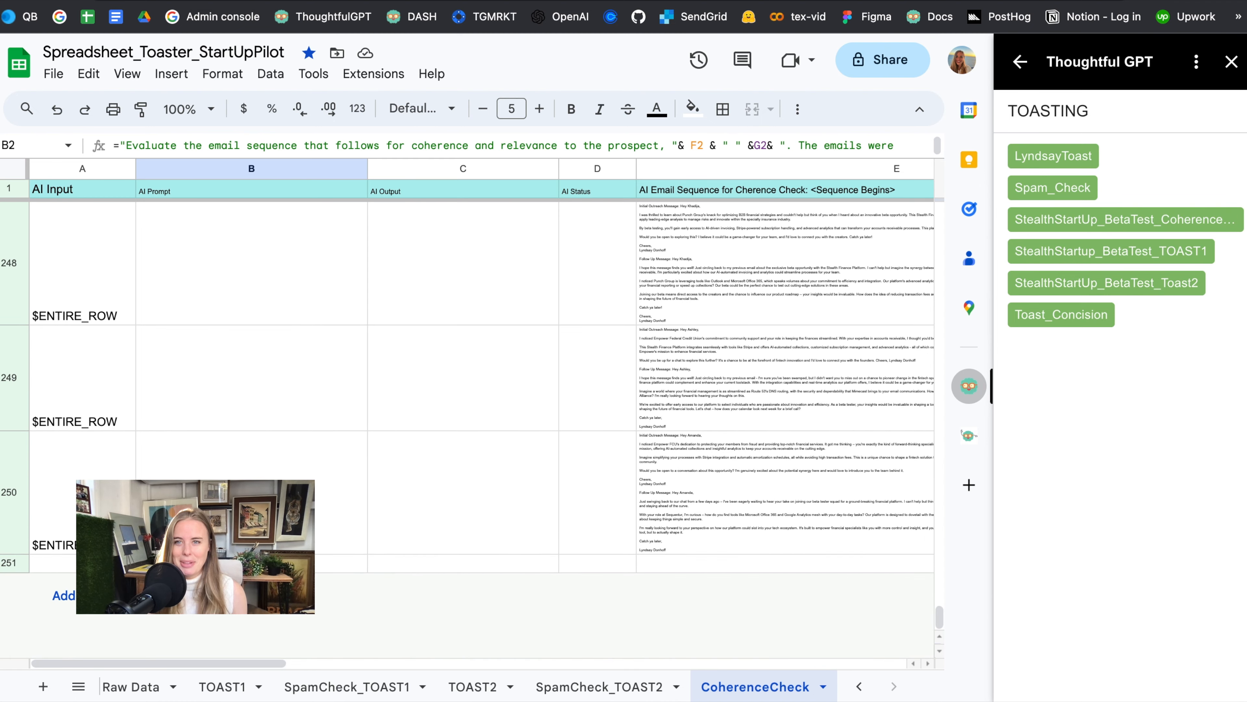
{"action": "left_click", "coordinate": [252, 516], "text": "shift"}
{"action": "key", "text": "super+d"}
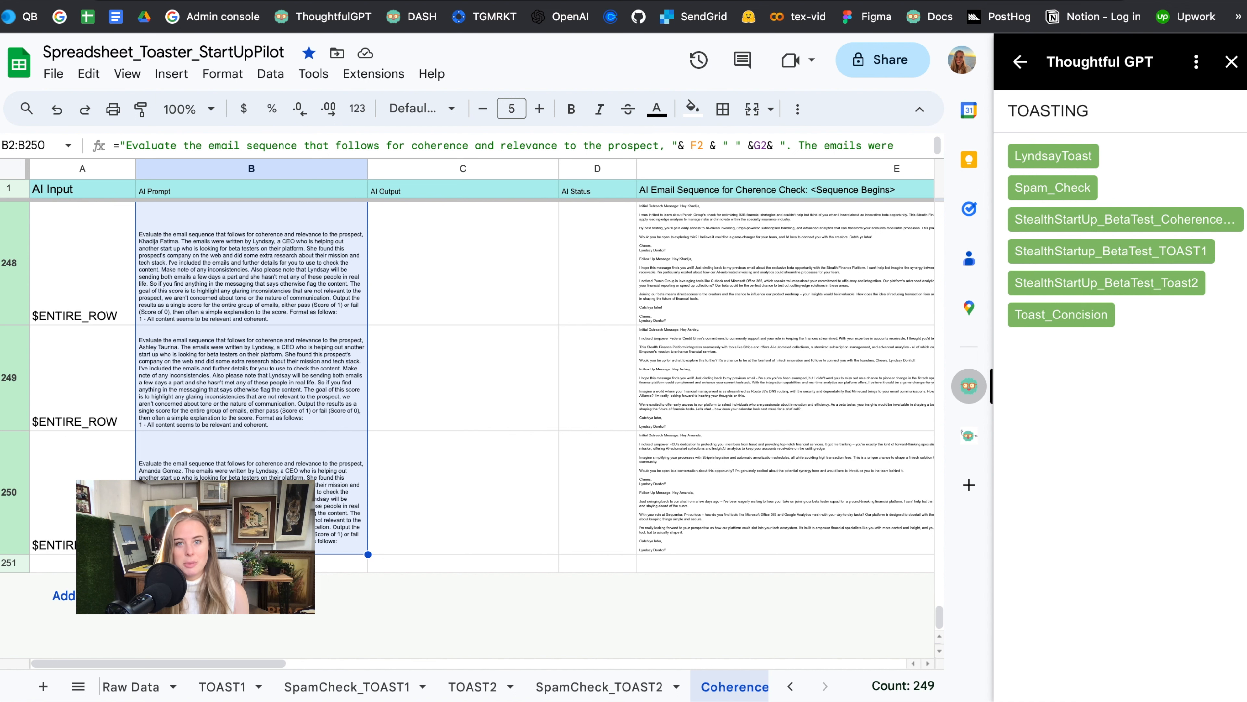
- Set the font size of the prompt in B250 to 7
{"action": "left_click", "coordinate": [251, 516]}
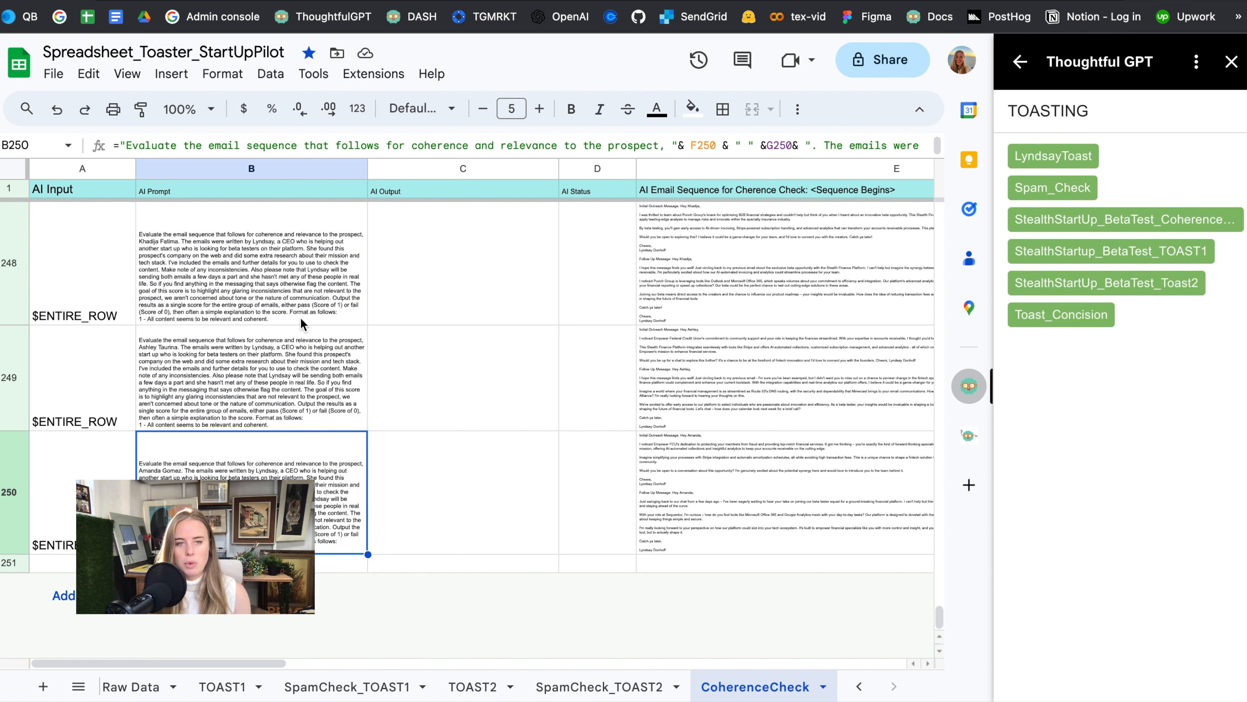
{"action": "left_click", "coordinate": [539, 108]}
{"action": "left_click", "coordinate": [539, 108]}
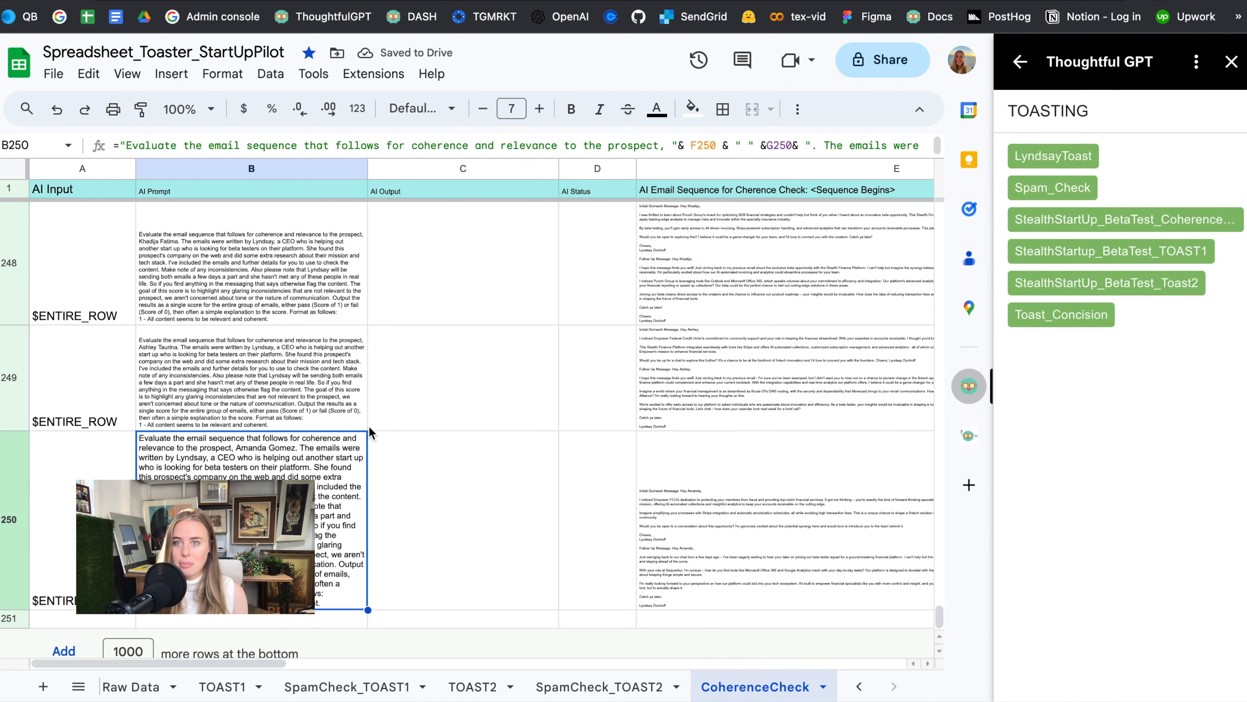
- Queue up the CoherenceCheck rows for processing with Anthropic Claude Instant and 18 columns to read, and fetch the results
{"action": "left_click", "coordinate": [1012, 74]}
{"action": "scroll", "coordinate": [489, 506], "scroll_direction": "up", "scroll_amount": 20}
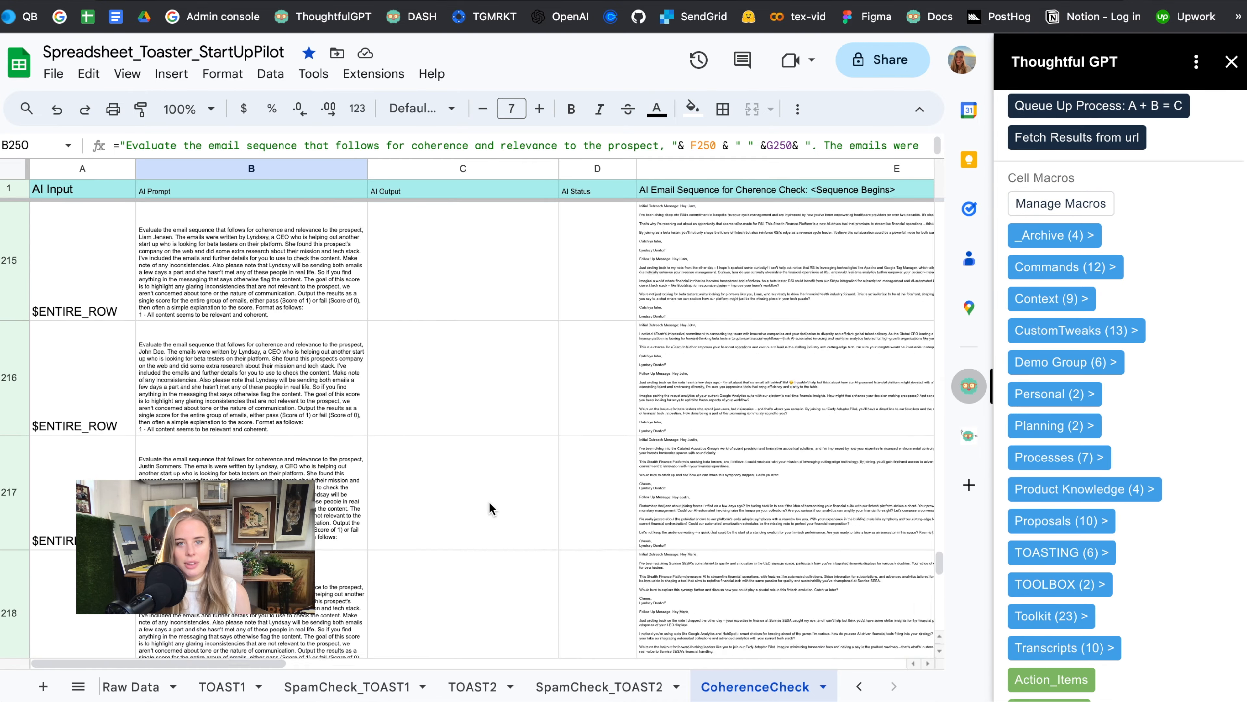
{"action": "scroll", "coordinate": [489, 501], "scroll_direction": "up", "scroll_amount": 20}
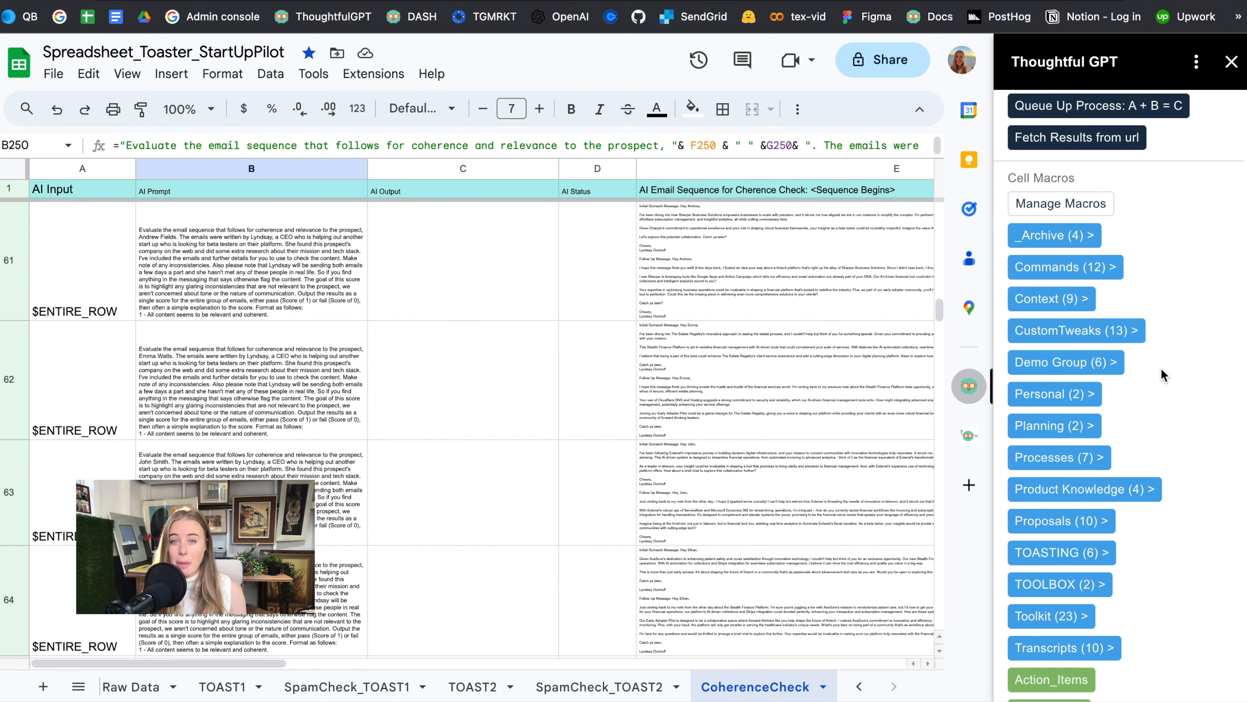
{"action": "scroll", "coordinate": [558, 400], "scroll_direction": "up", "scroll_amount": 15}
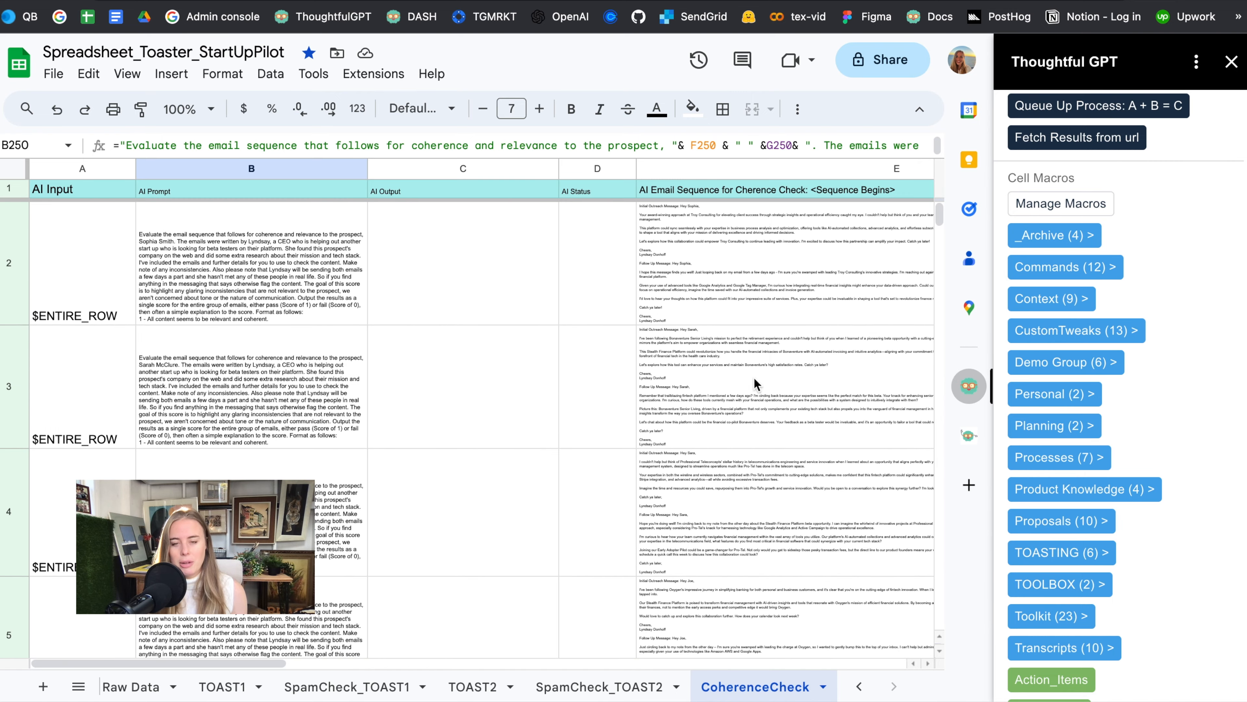
{"action": "scroll", "coordinate": [1177, 346], "scroll_direction": "up", "scroll_amount": 1}
{"action": "scroll", "coordinate": [1177, 344], "scroll_direction": "up", "scroll_amount": 5}
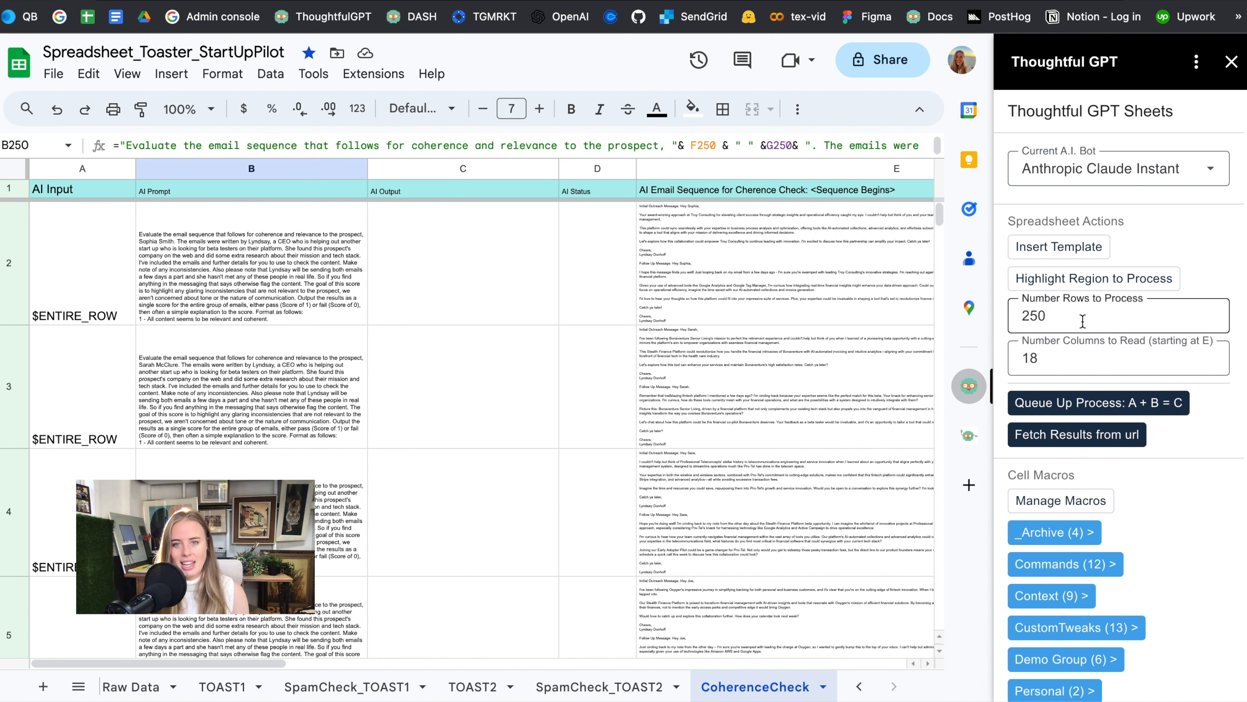
{"action": "left_click", "coordinate": [1074, 416]}
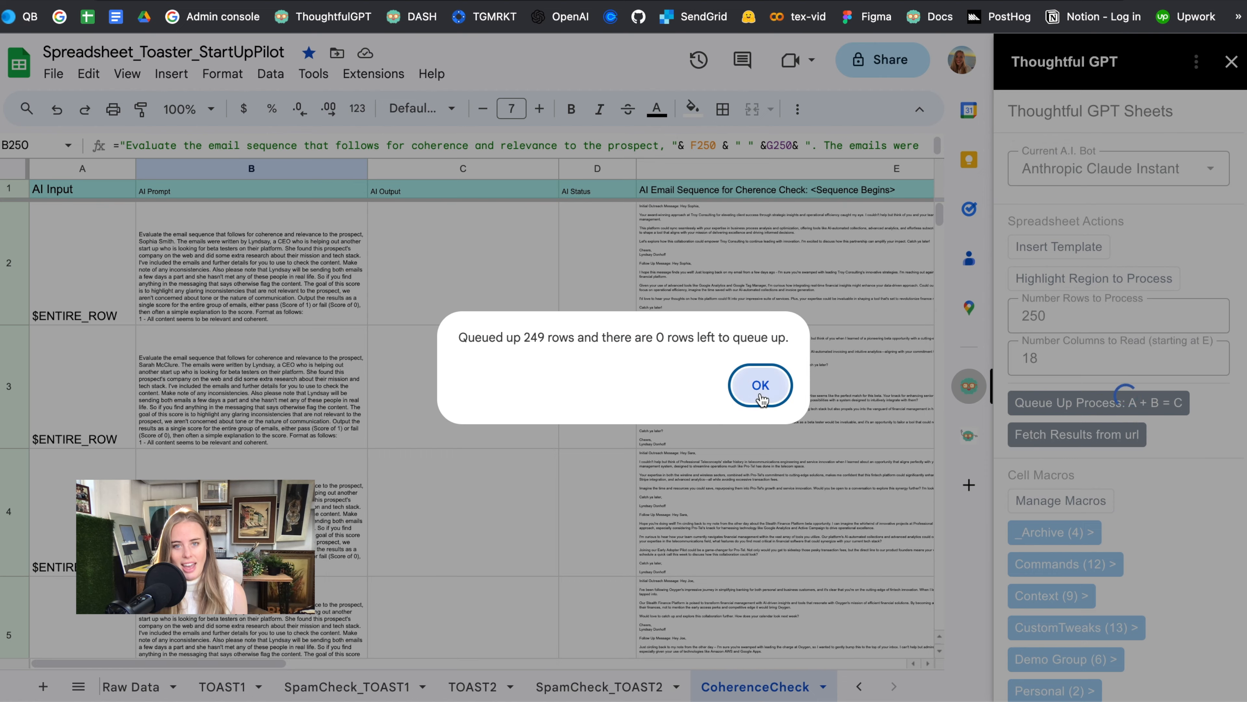
{"action": "left_click", "coordinate": [760, 392]}
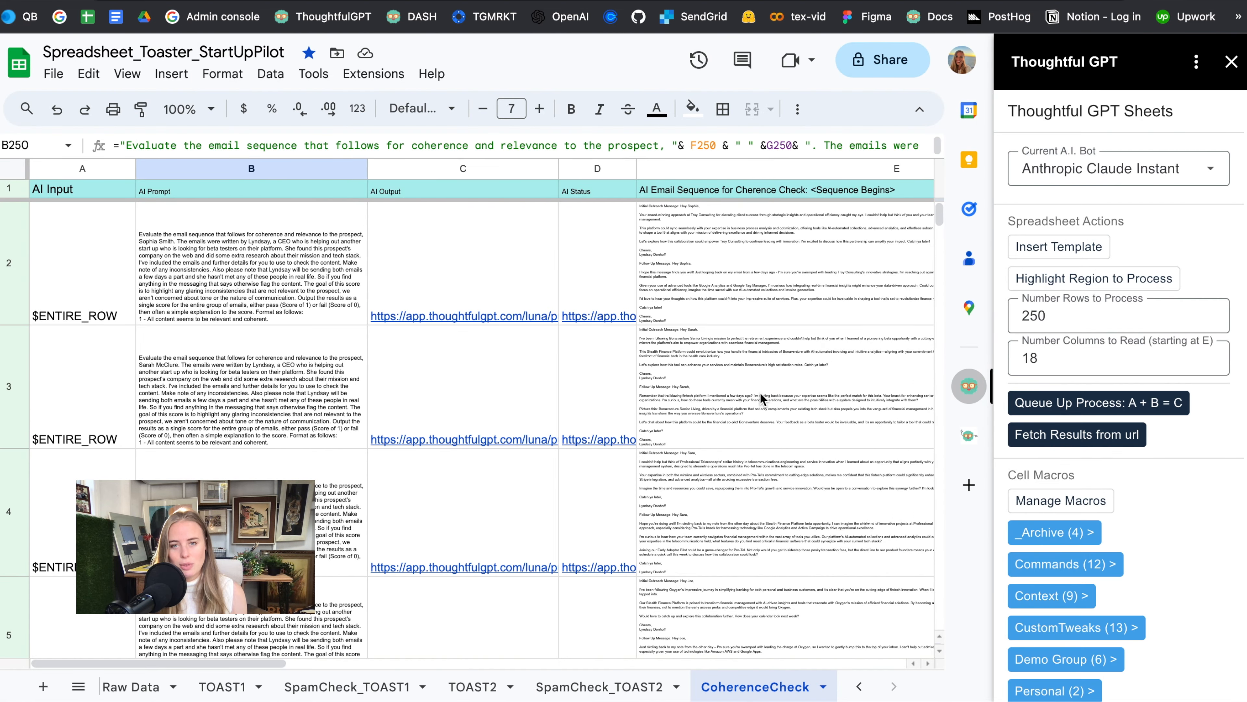
{"action": "left_click", "coordinate": [1108, 436]}
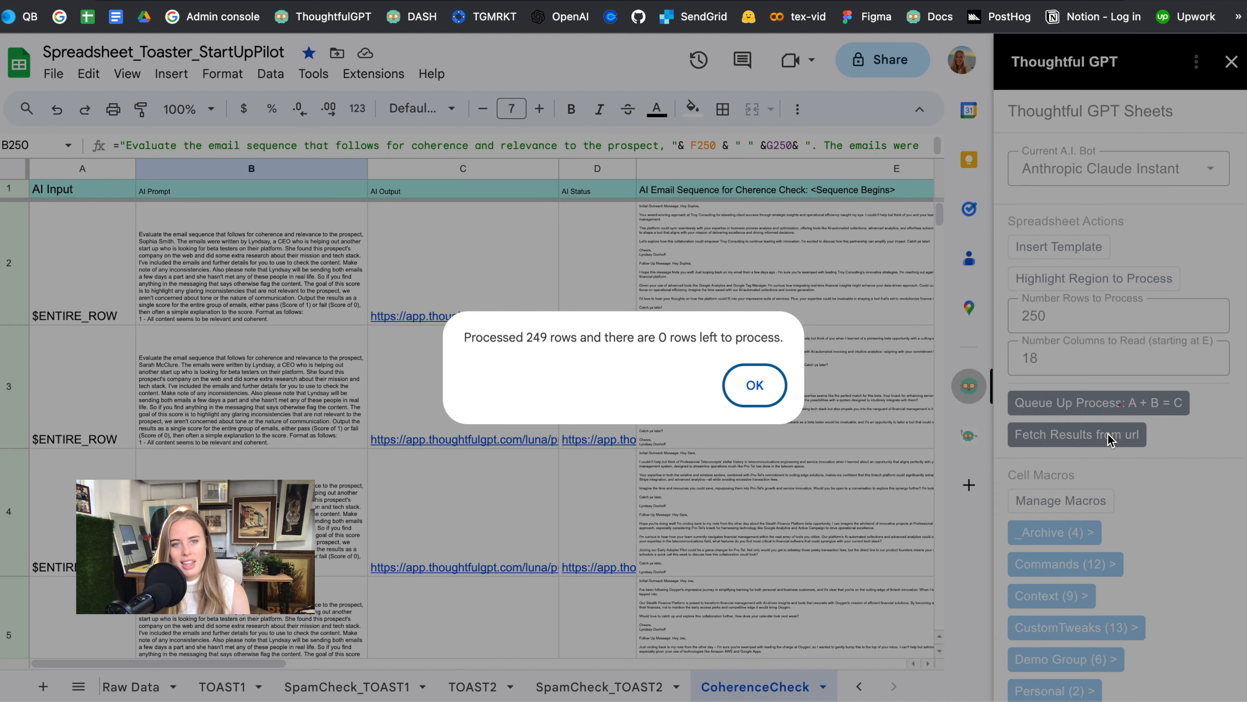
{"action": "left_click", "coordinate": [755, 384]}
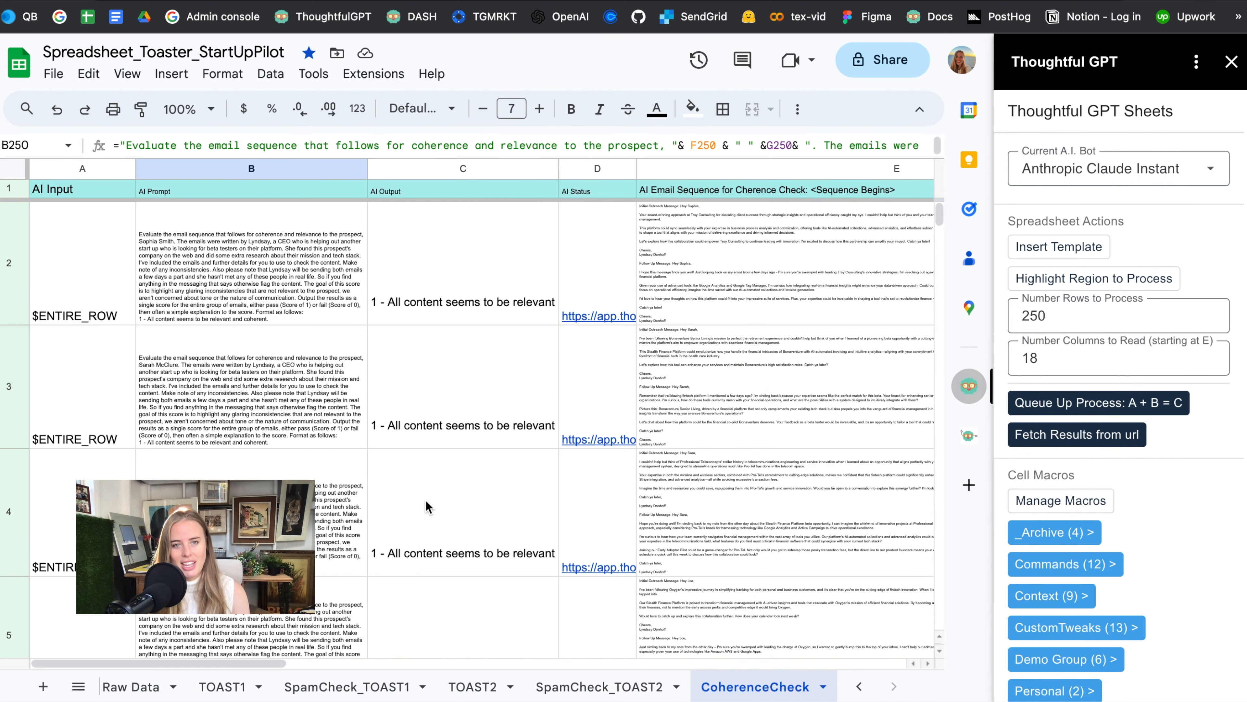
- Filter the Coherence Score column of CoherenceCheck to show only the values 0 and #VALUE!
{"action": "scroll", "coordinate": [719, 464], "scroll_direction": "right", "scroll_amount": 10}
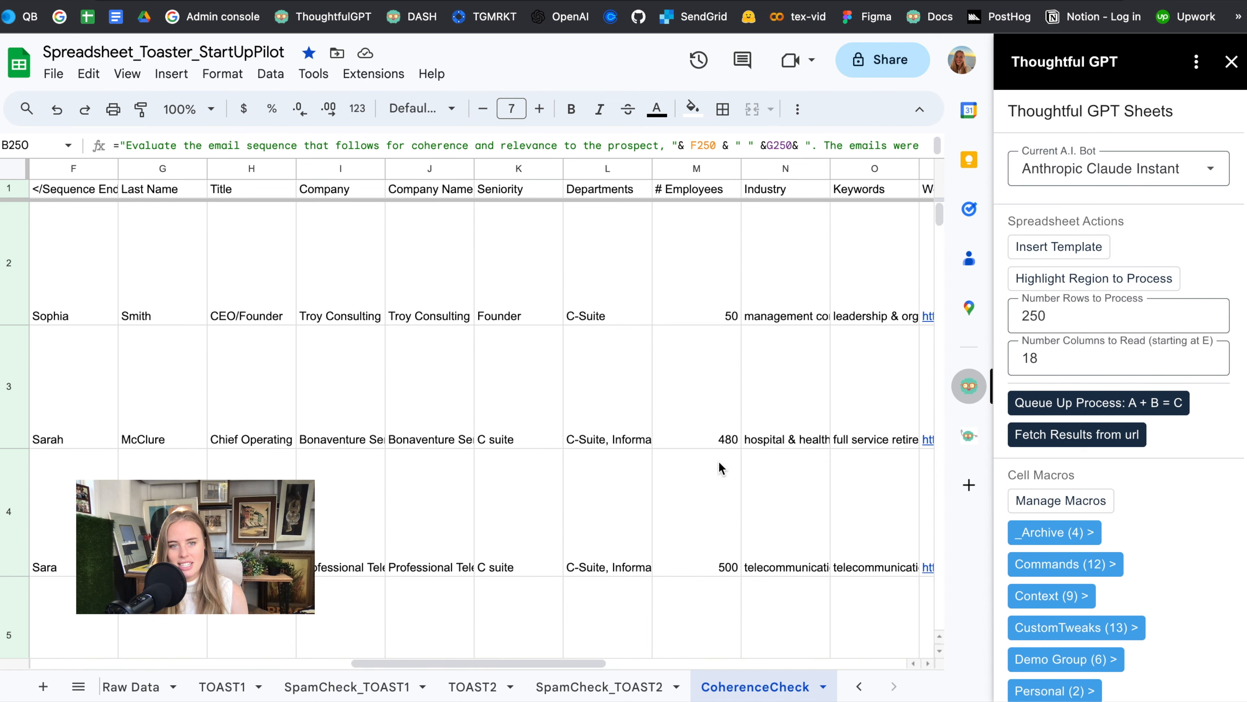
{"action": "scroll", "coordinate": [718, 462], "scroll_direction": "right", "scroll_amount": 10}
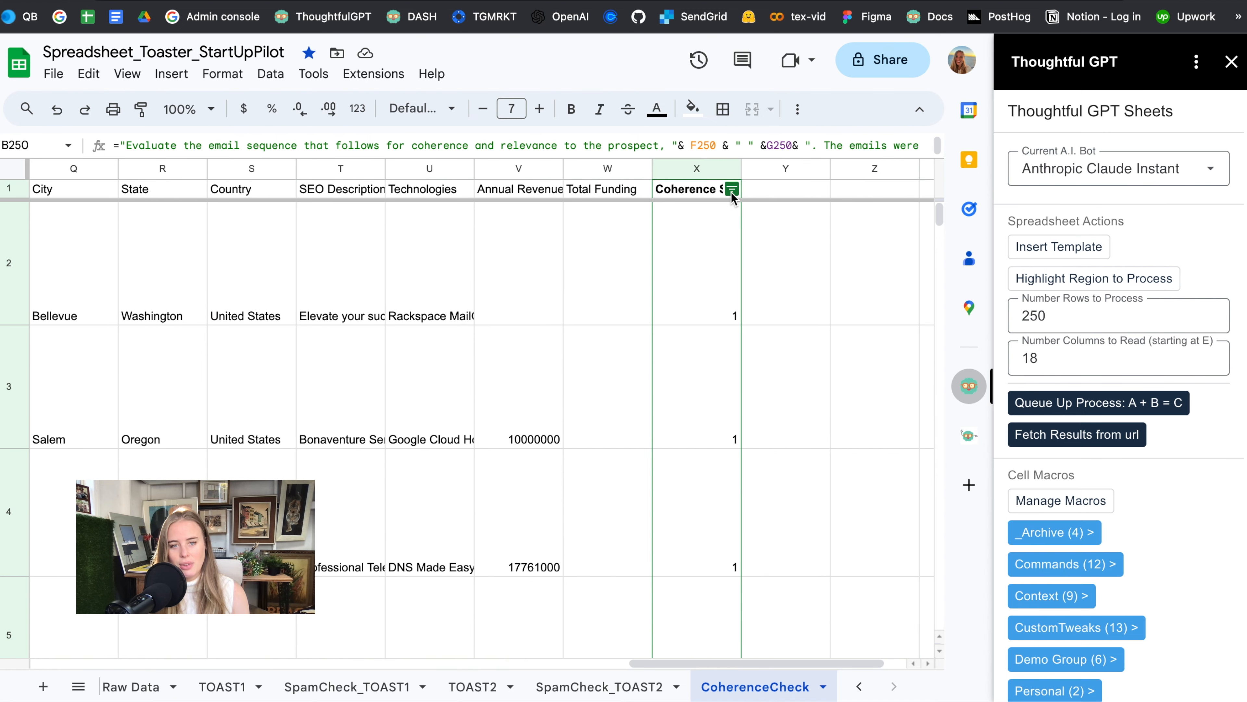
{"action": "left_click", "coordinate": [732, 189]}
{"action": "left_click", "coordinate": [559, 408]}
{"action": "left_click", "coordinate": [538, 510]}
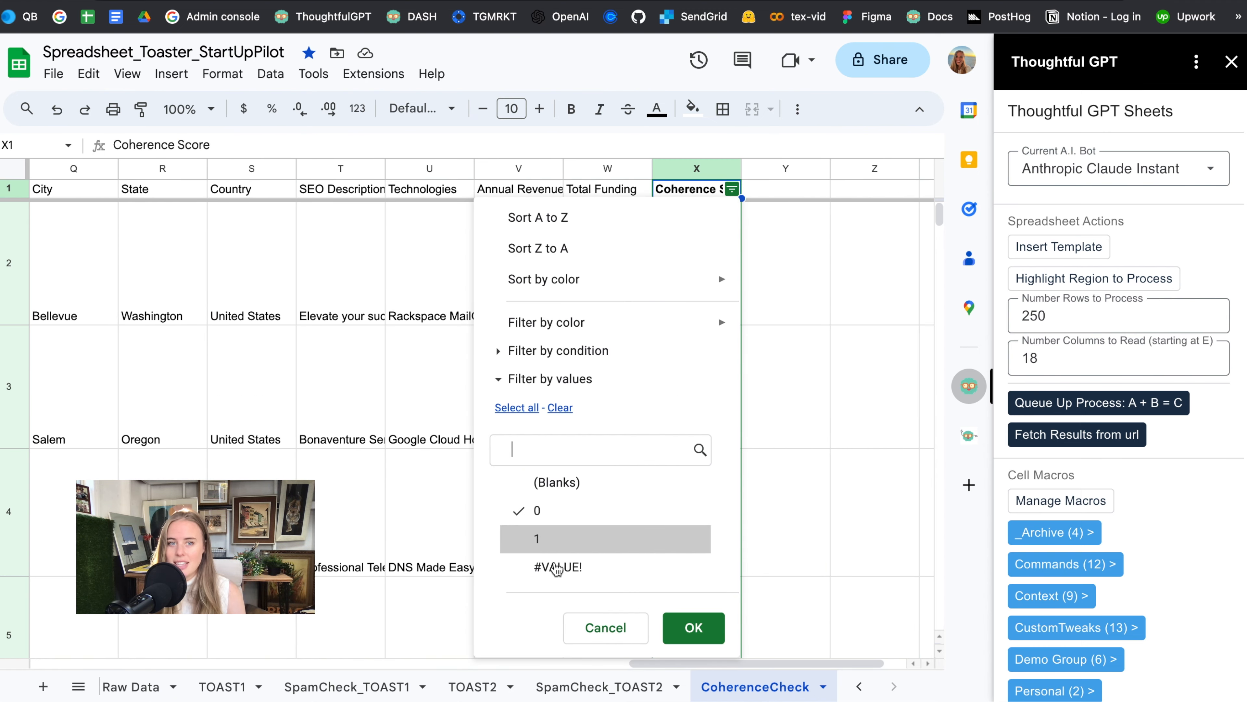
{"action": "left_click", "coordinate": [556, 567]}
{"action": "left_click", "coordinate": [694, 627]}
{"action": "scroll", "coordinate": [522, 560], "scroll_direction": "down", "scroll_amount": 1}
{"action": "scroll", "coordinate": [522, 560], "scroll_direction": "up", "scroll_amount": 1}
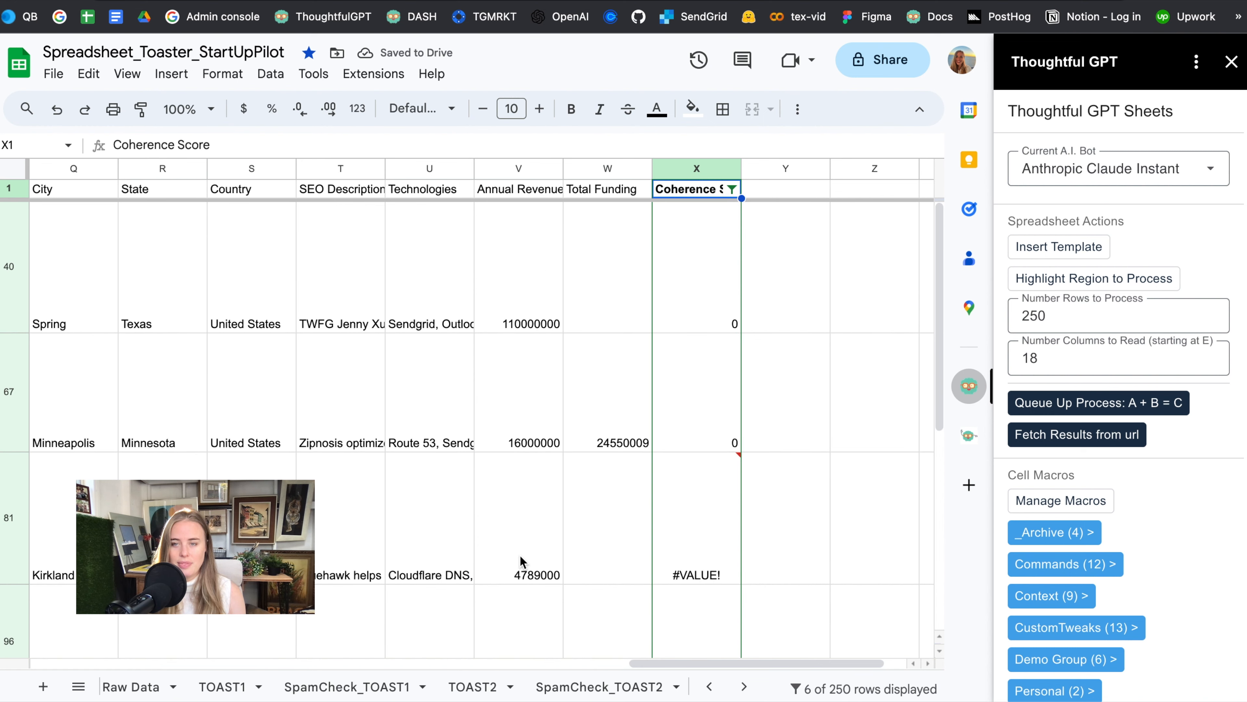
- Read through the coherence explanations in the AI Output column of the filtered CoherenceCheck rows
{"action": "scroll", "coordinate": [522, 560], "scroll_direction": "left", "scroll_amount": 15}
{"action": "left_click", "coordinate": [418, 413]}
{"action": "scroll", "coordinate": [419, 413], "scroll_direction": "down", "scroll_amount": 5}
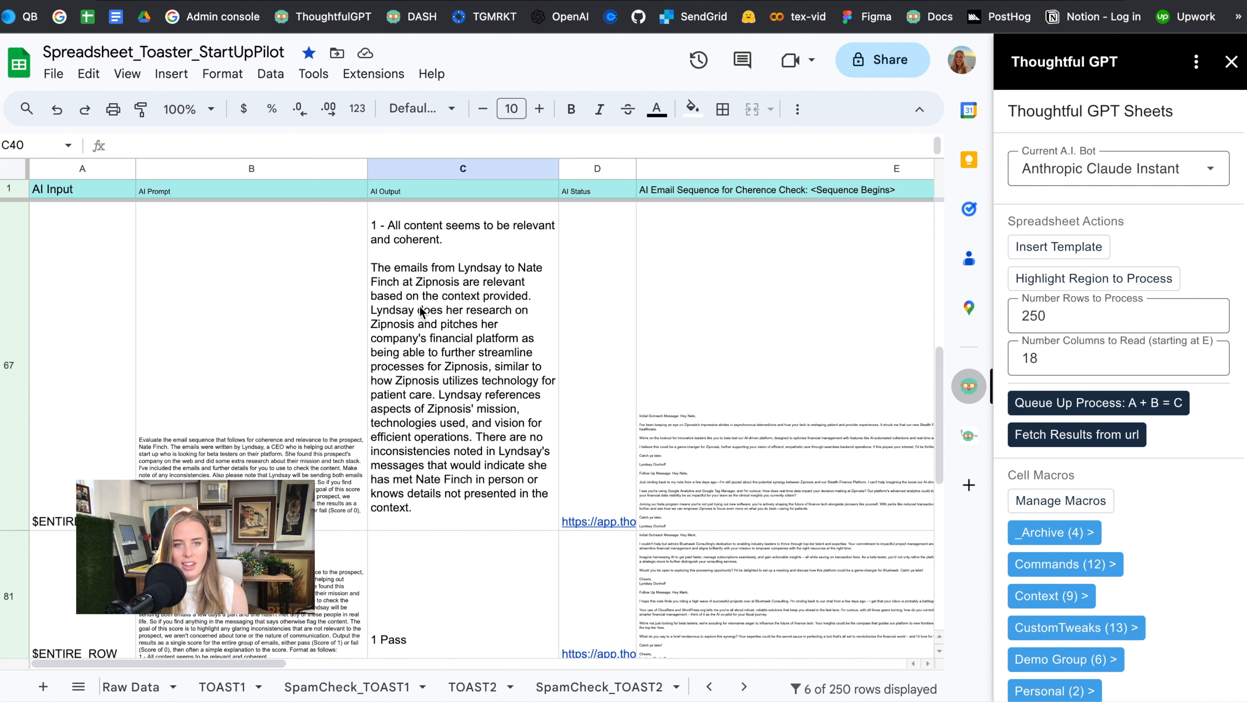
{"action": "scroll", "coordinate": [421, 310], "scroll_direction": "down", "scroll_amount": 5}
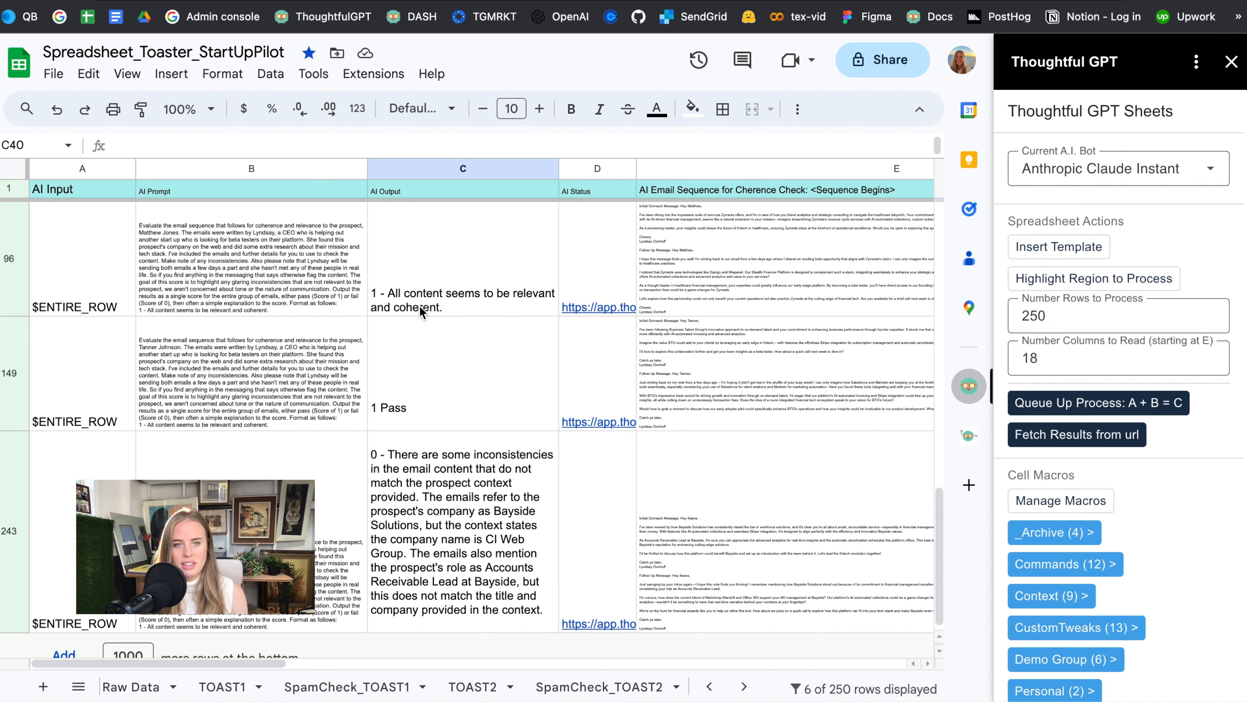
{"action": "scroll", "coordinate": [420, 308], "scroll_direction": "up", "scroll_amount": 10}
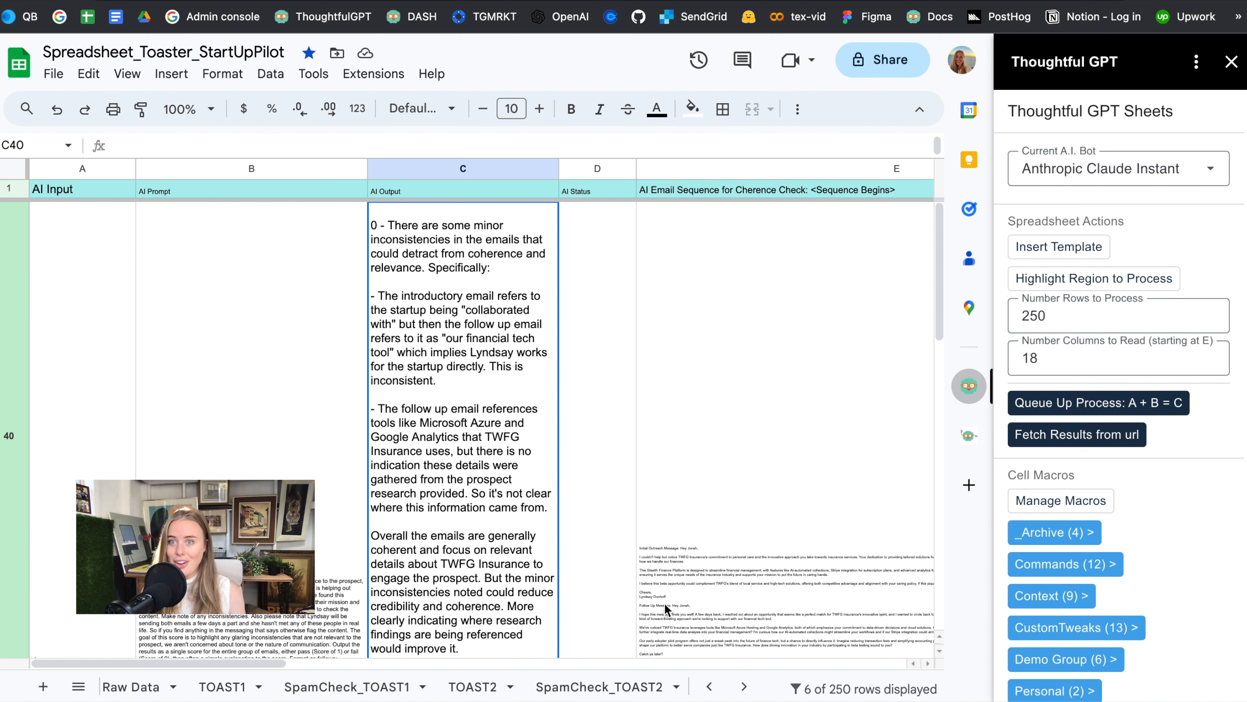
- Close the Thoughtful GPT sidebar and review the Toast1 and Toast2 spam-check and Overall Coherence columns in the Raw Data sheet
{"action": "scroll", "coordinate": [643, 687], "scroll_direction": "right", "scroll_amount": 3}
{"action": "scroll", "coordinate": [643, 686], "scroll_direction": "right", "scroll_amount": 1}
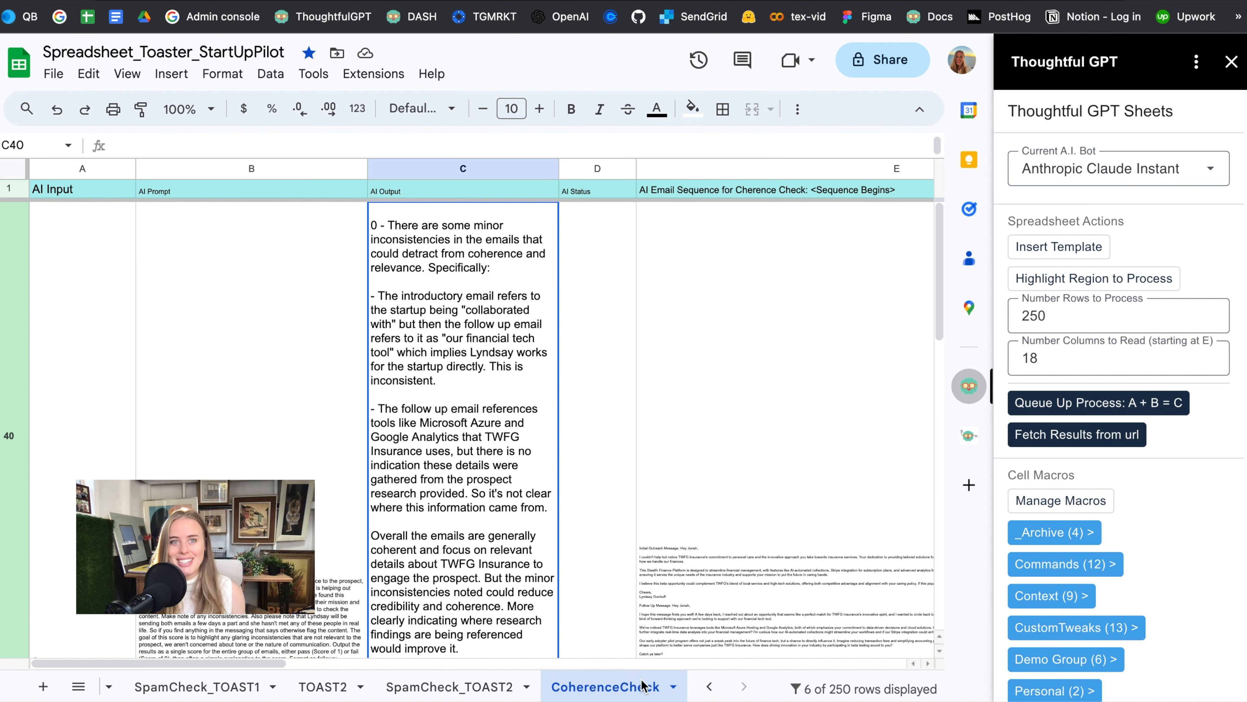
{"action": "scroll", "coordinate": [638, 685], "scroll_direction": "left", "scroll_amount": 3}
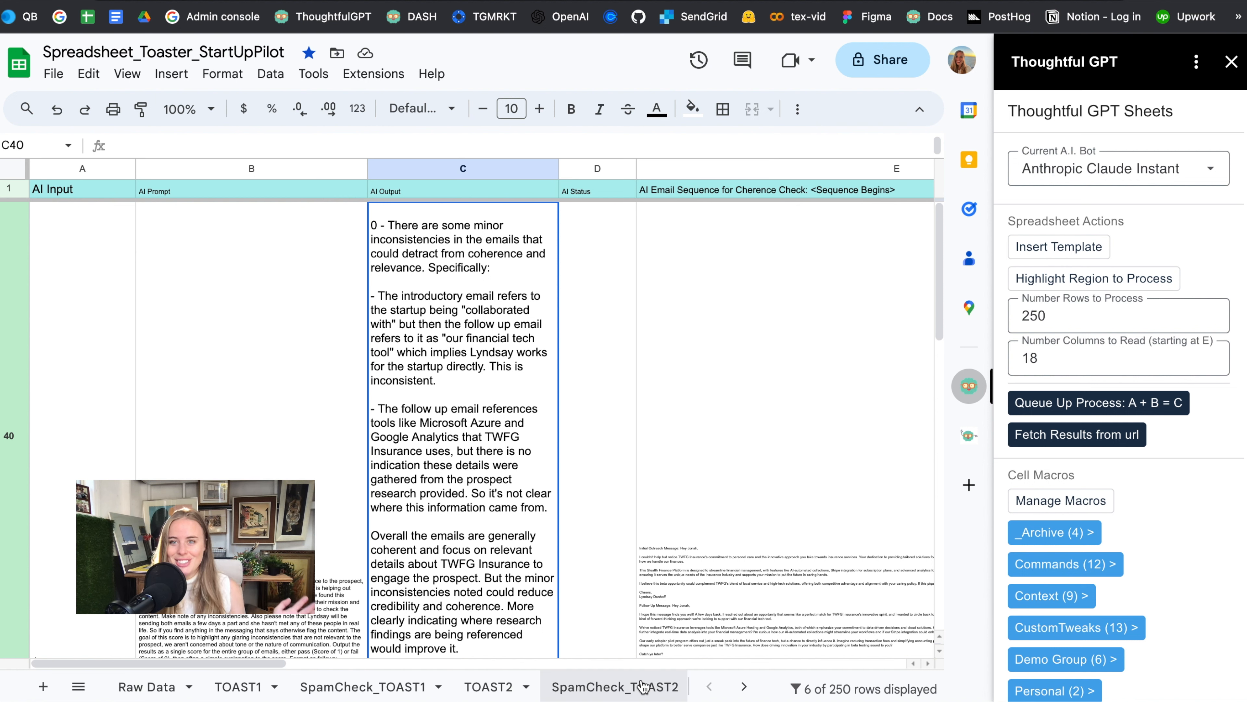
{"action": "left_click", "coordinate": [1231, 61]}
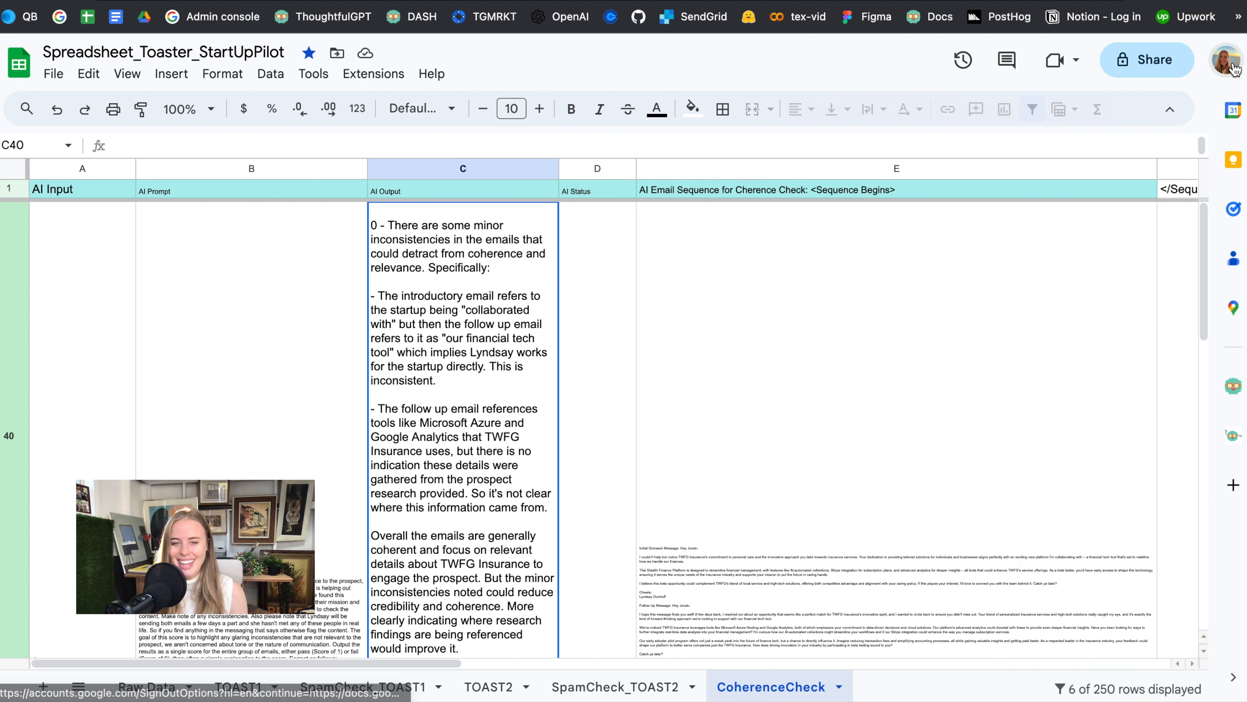
{"action": "left_click", "coordinate": [154, 684]}
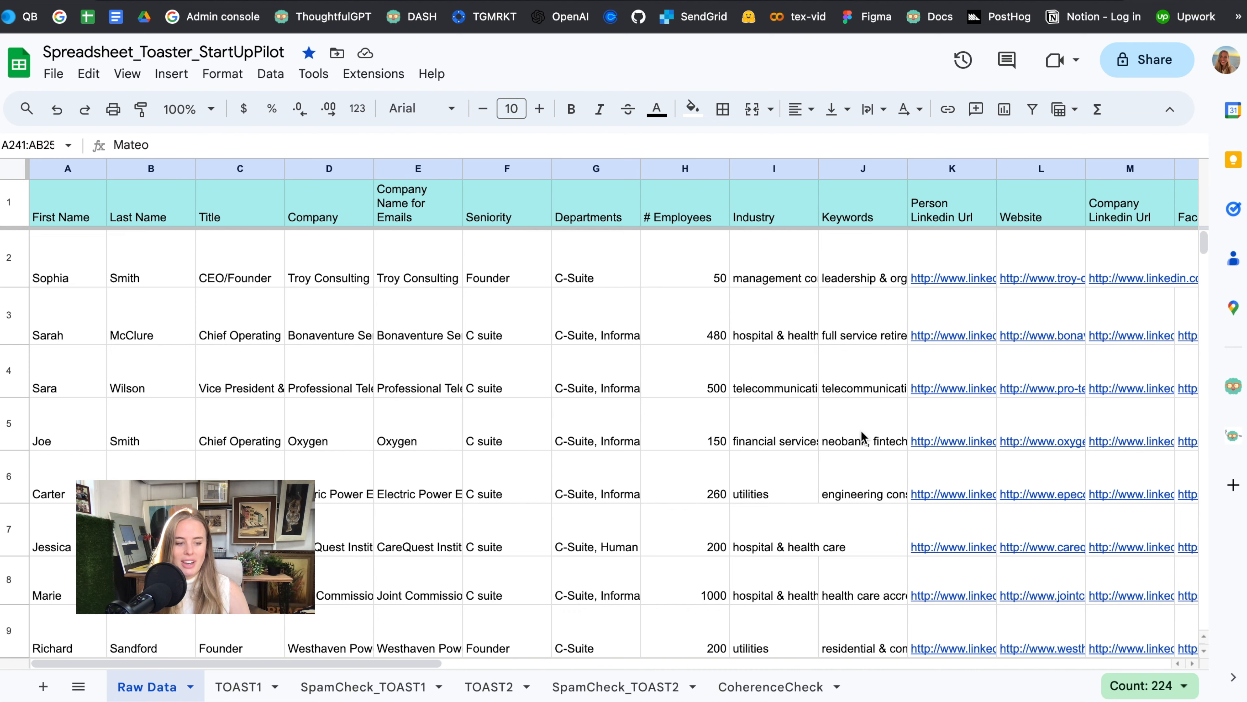
{"action": "scroll", "coordinate": [862, 432], "scroll_direction": "right", "scroll_amount": 15}
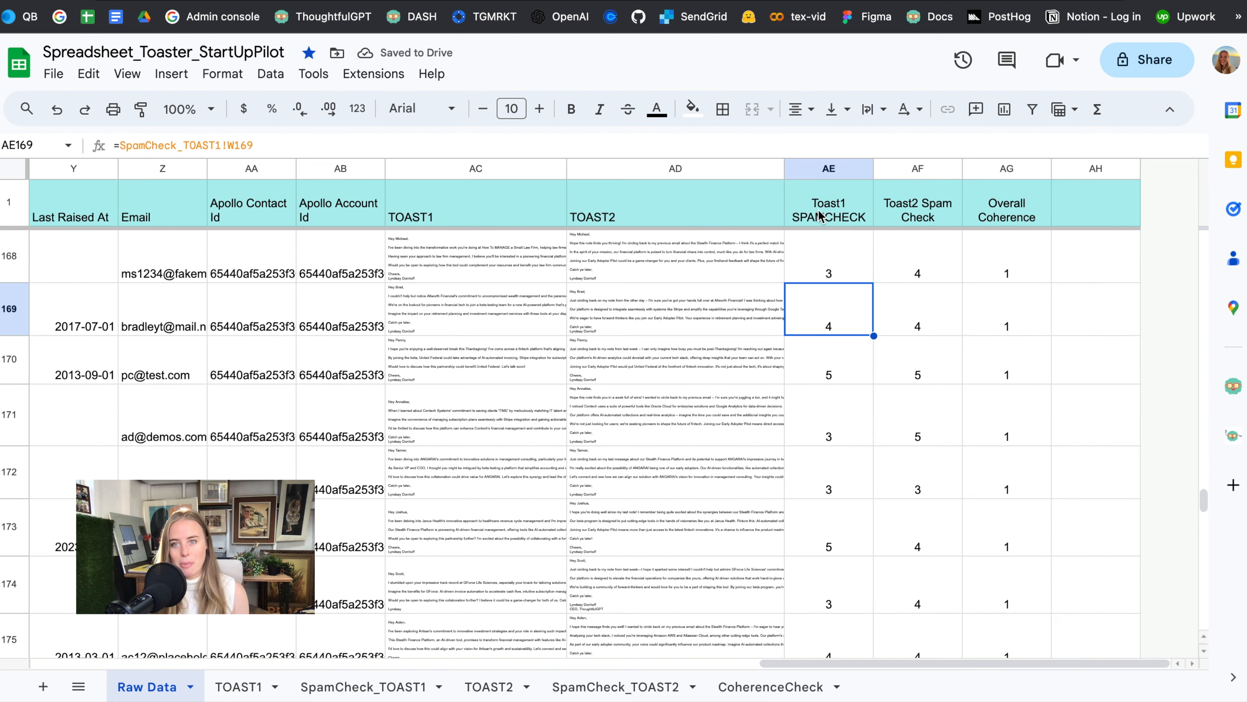